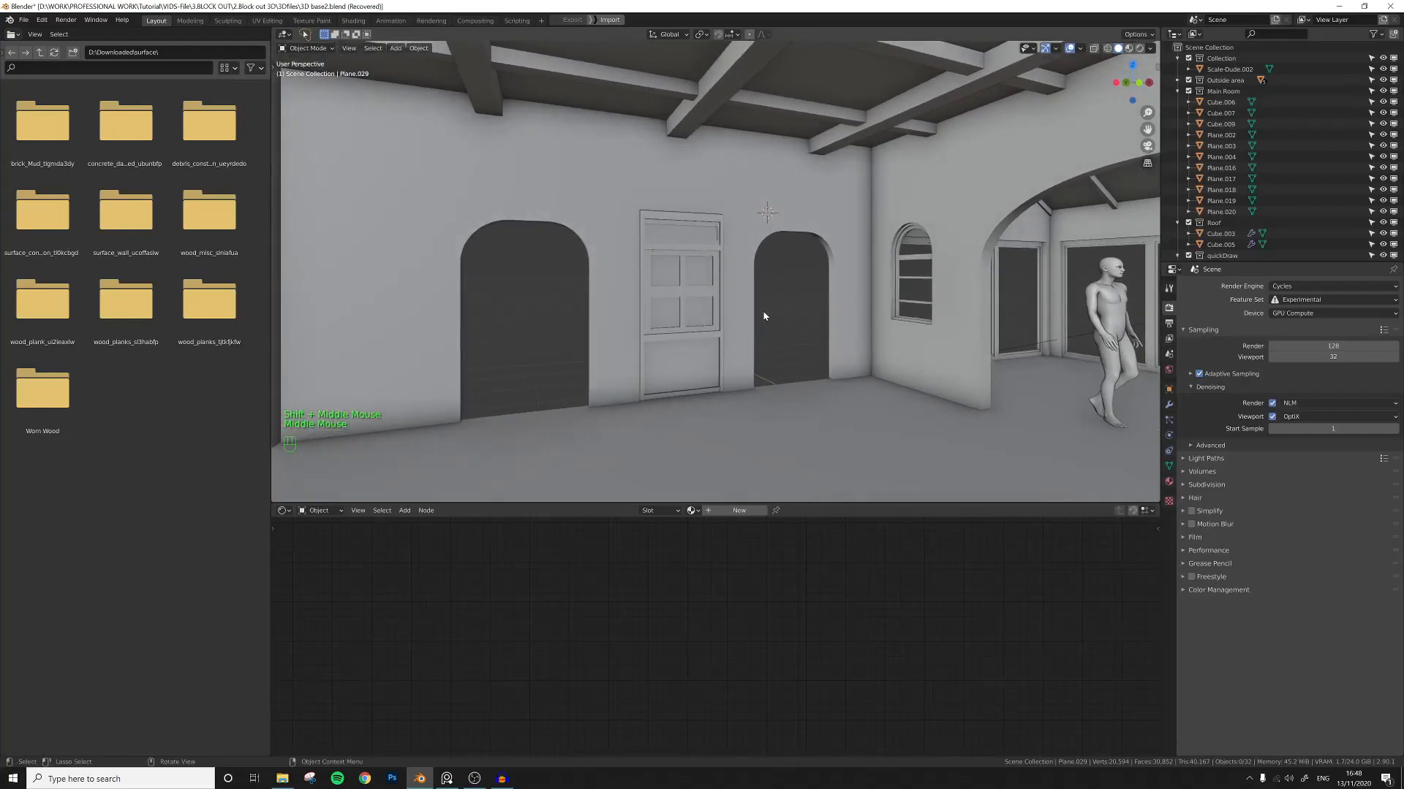
Select the arched wall and hide all other objects to isolate it.
left_click(748, 256)
middle_click_drag(782, 303, 780, 305)
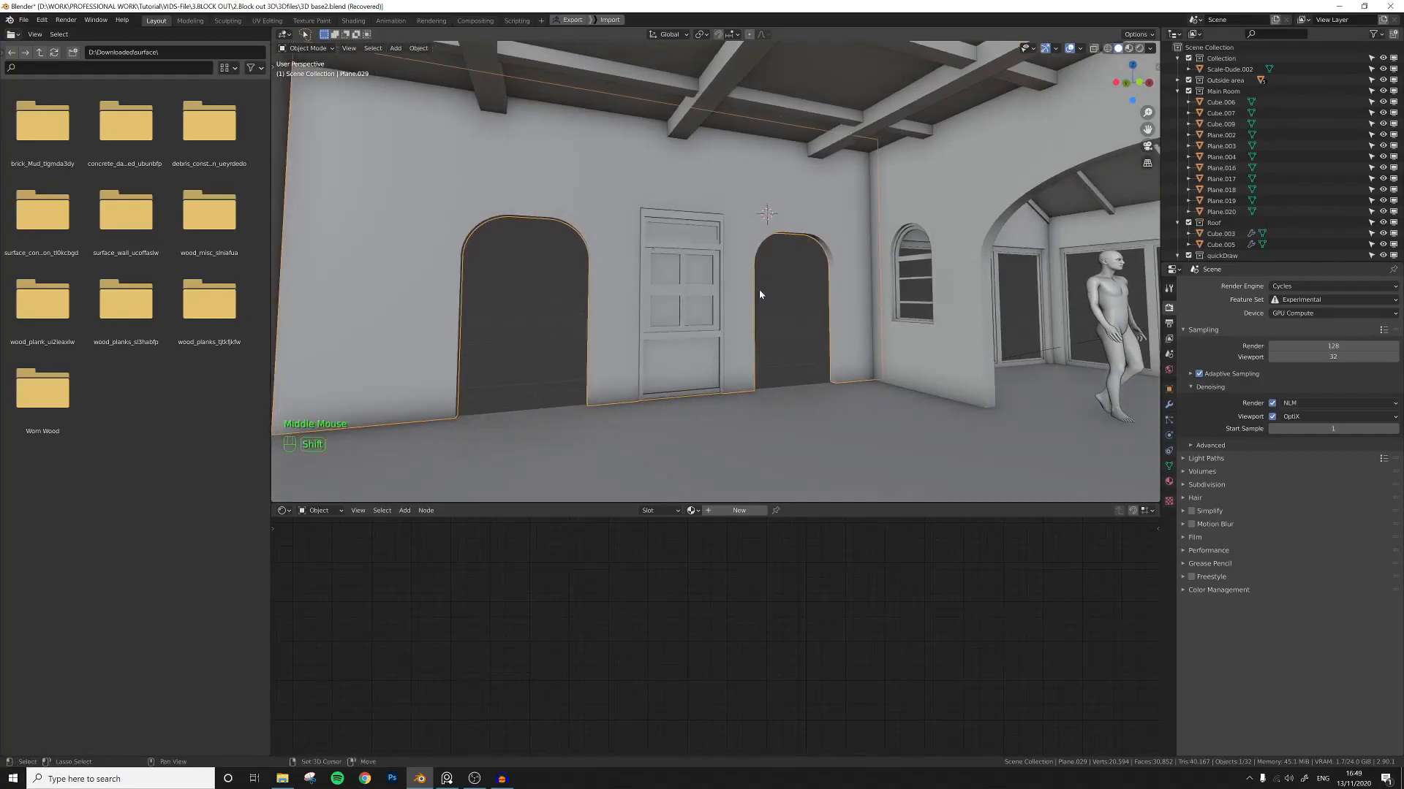
key("shift+h")
middle_click_drag(715, 313, 701, 315, "shift")
mouse_move(702, 314)
middle_mouse_down()
mouse_move(681, 314)
mouse_move(694, 314)
middle_mouse_up()
scroll(695, 314, "down", 2)
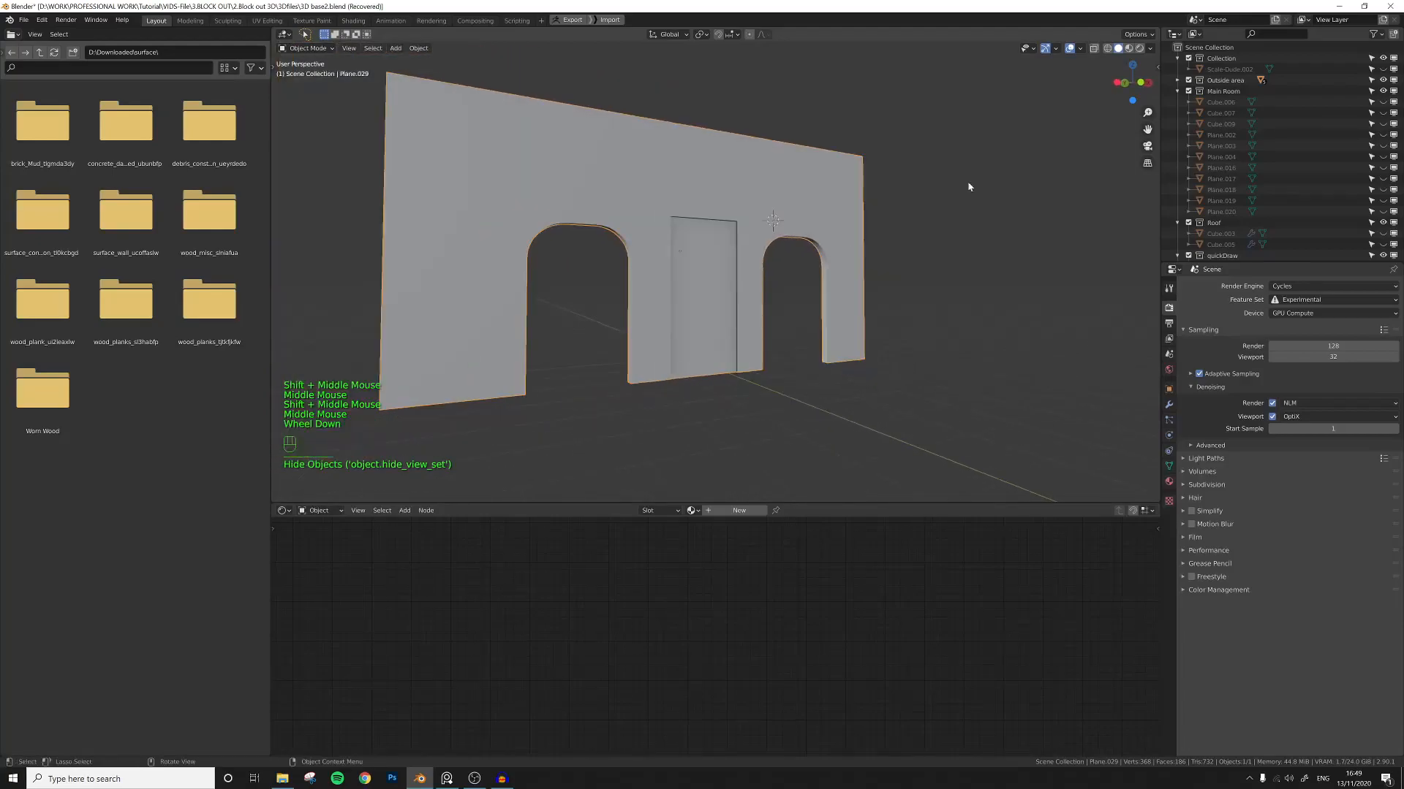
Switch the viewport to rendered shading.
left_click(1139, 49)
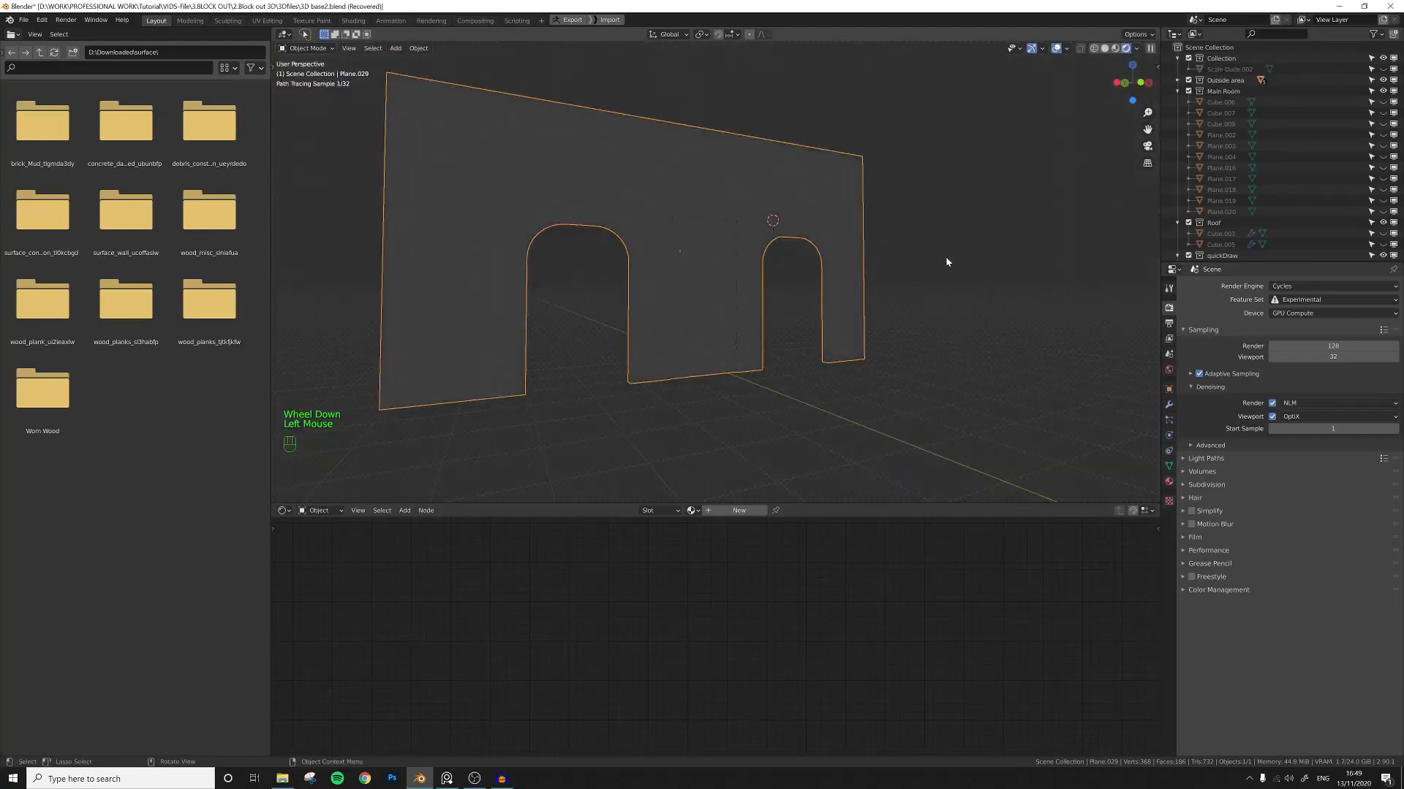
middle_click_drag(801, 306, 818, 312)
scroll(786, 310, "up", 1)
scroll(660, 353, "down", 1)
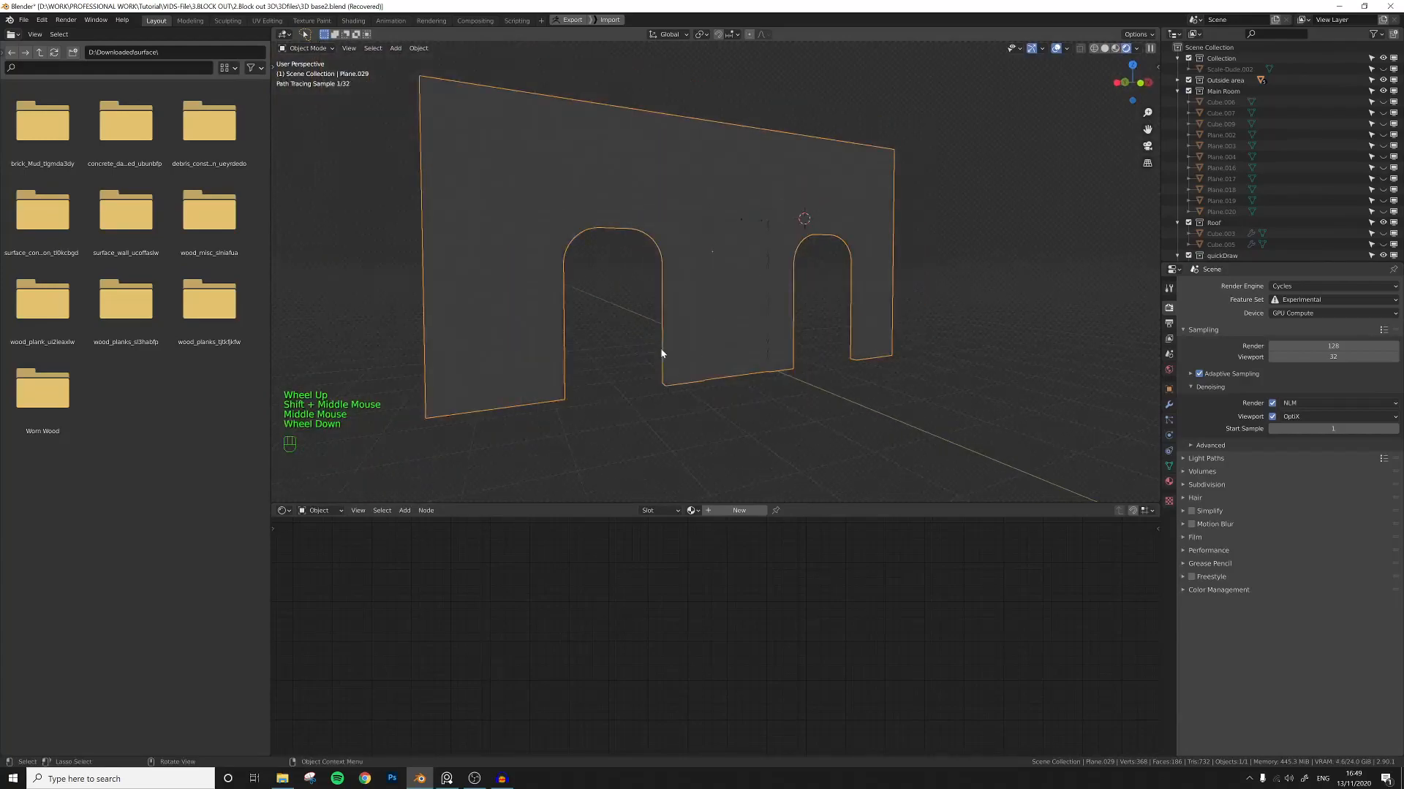
Switch the shader editor to show the World node tree.
left_click(336, 510)
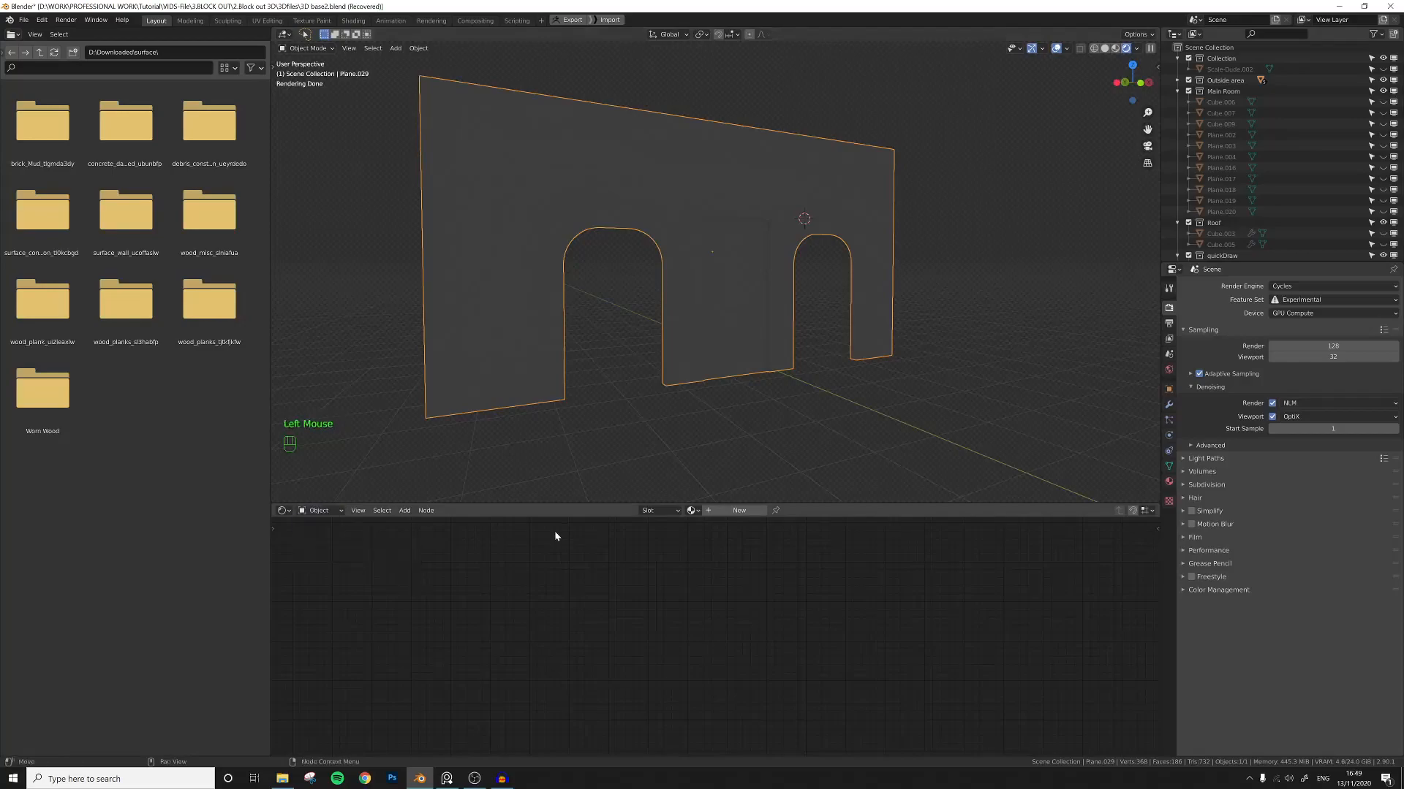
left_click(289, 513)
left_click(327, 511)
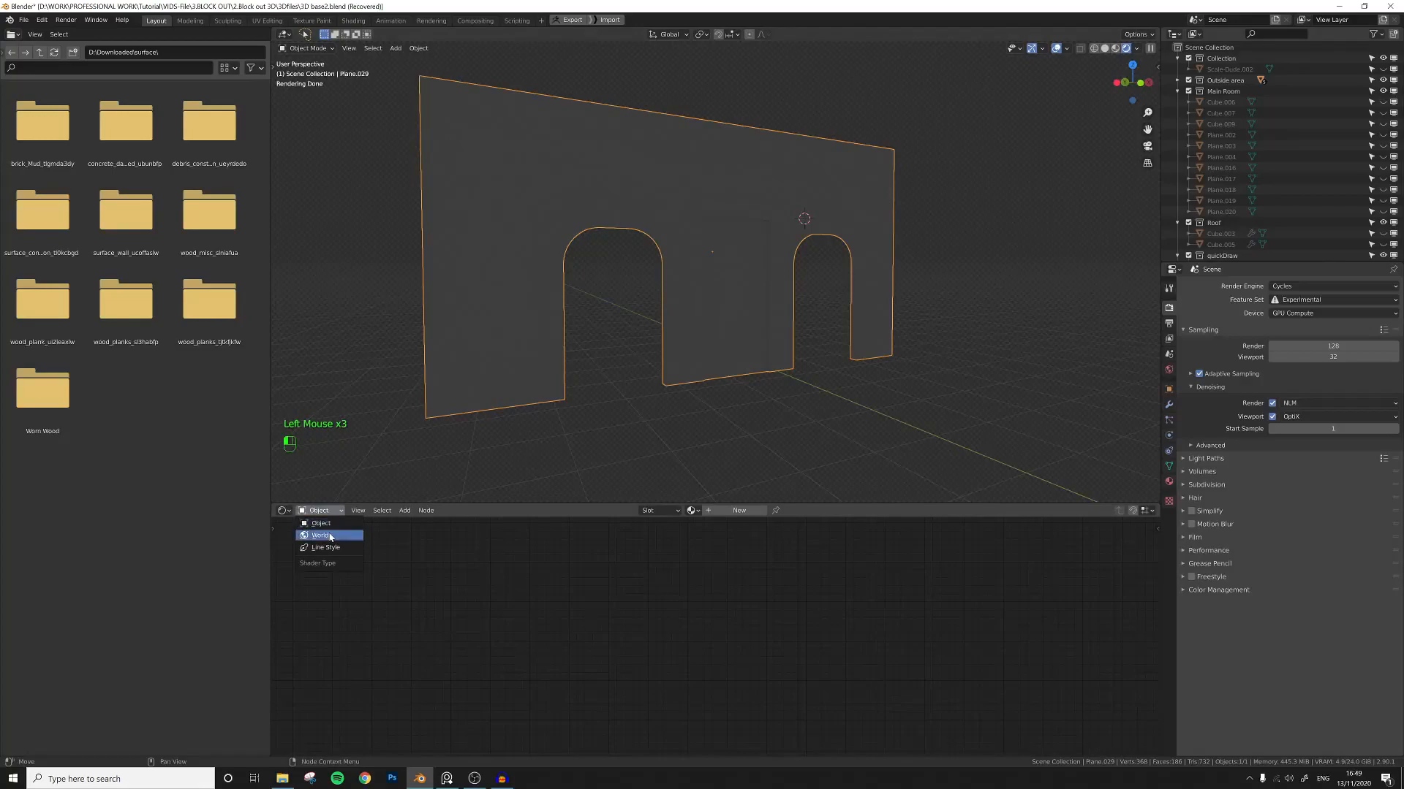
left_click(320, 535)
Add an Environment Texture node to the world node tree.
middle_click_drag(734, 606, 691, 605)
left_click(691, 605)
key("shift+a")
type("environ")
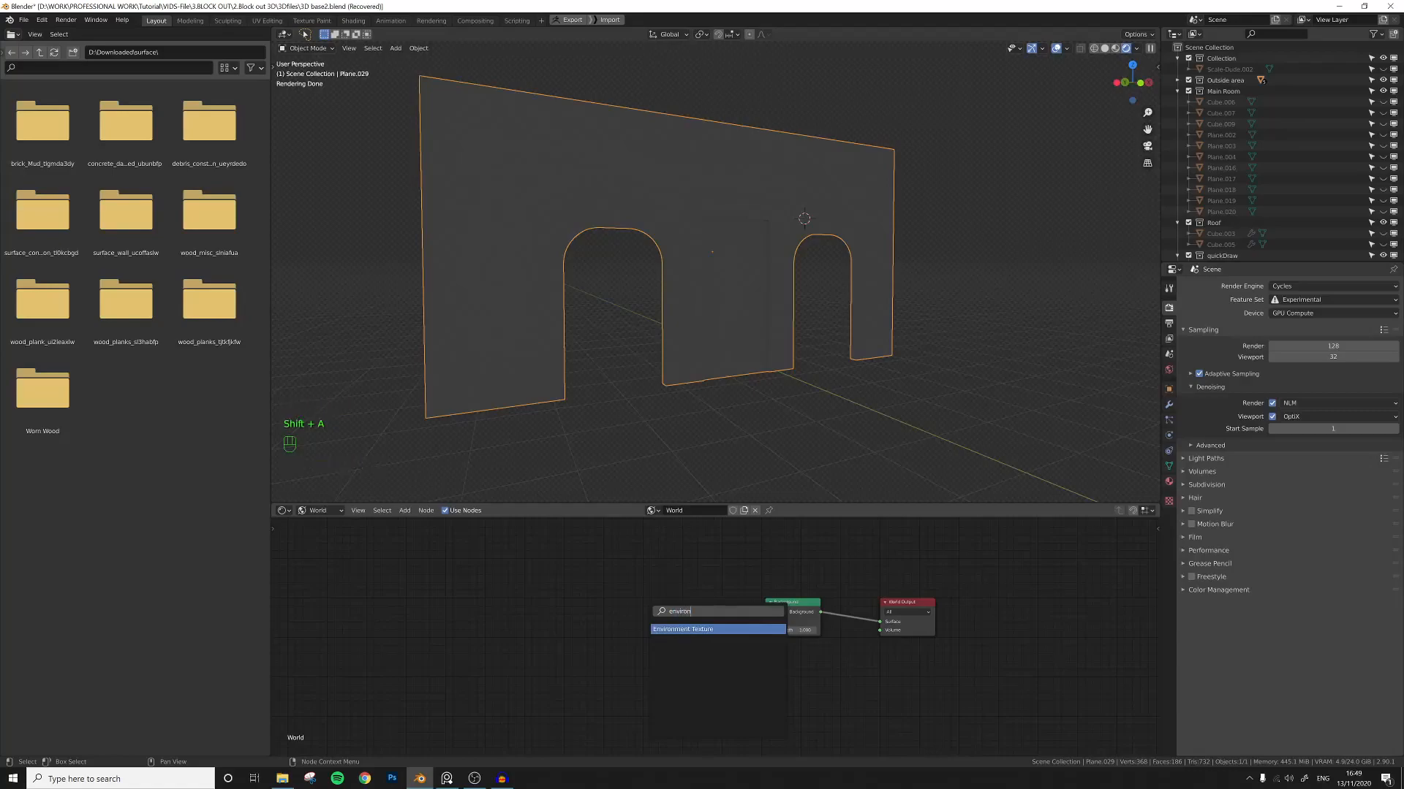
key("Return")
Load an HDR image into the Environment Texture node and connect its Color to the Background's Color.
left_click(687, 630)
left_click(687, 630)
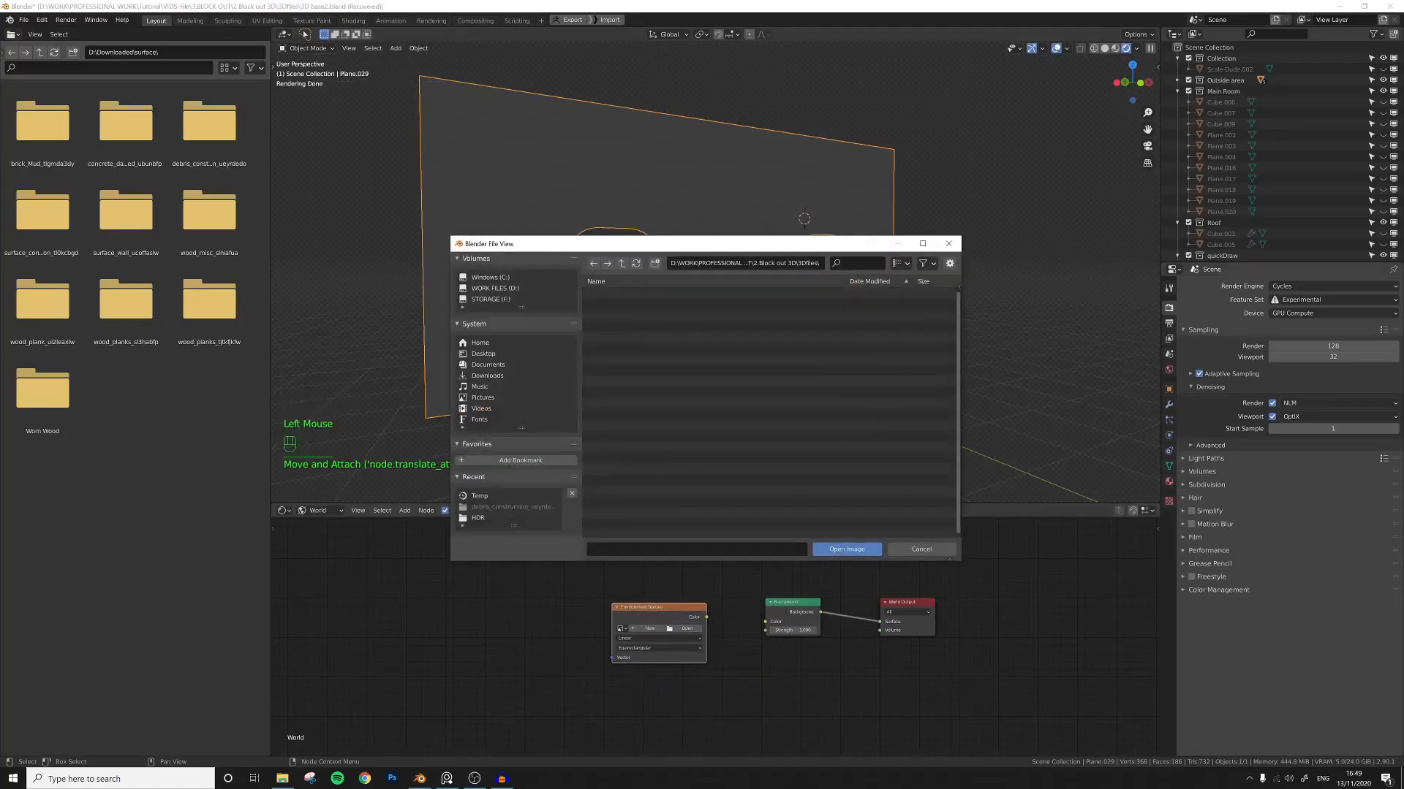
mouse_move(1403, 178)
left_mouse_down()
mouse_move(844, 182)
mouse_move(1403, 184)
left_mouse_up()
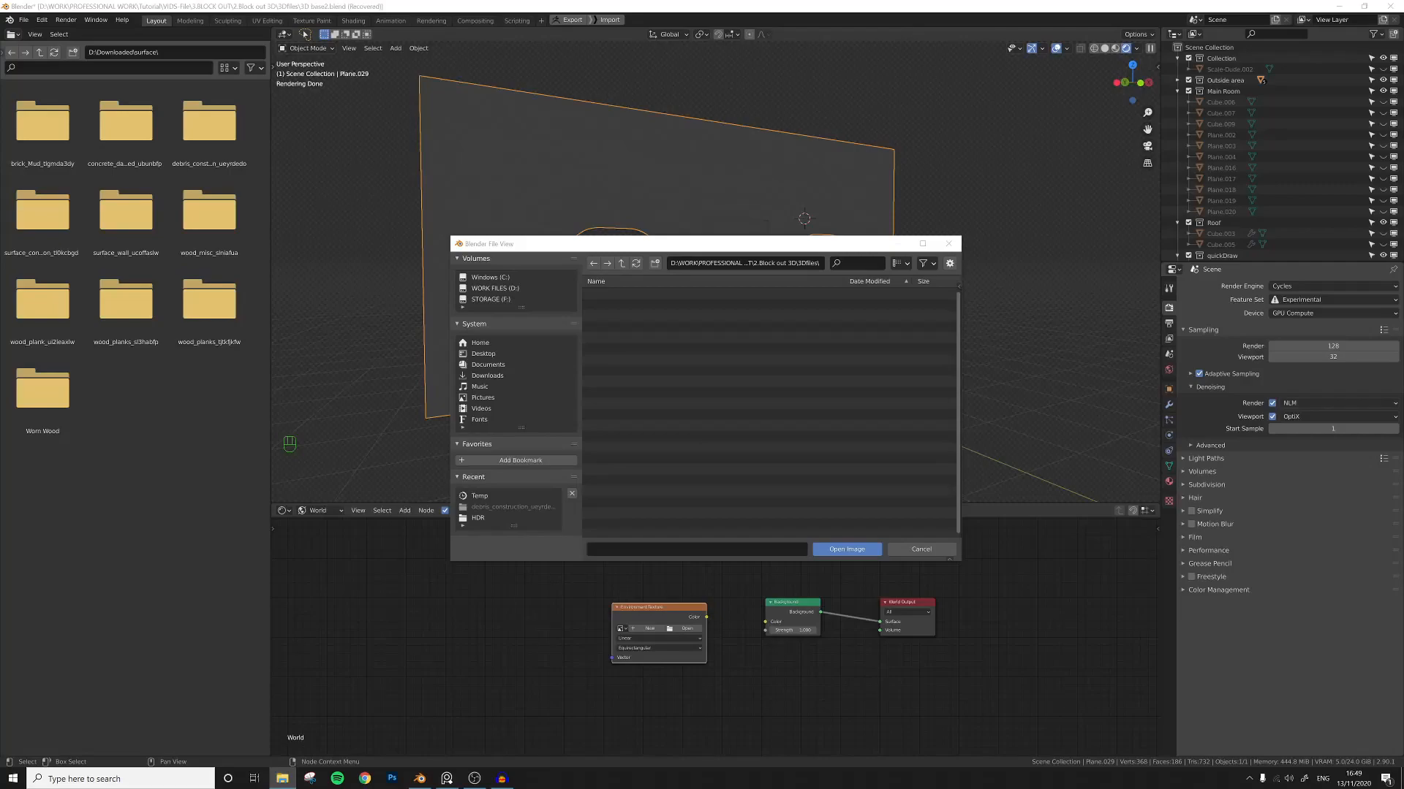
left_click_drag(1403, 350, 802, 393)
left_click(849, 550)
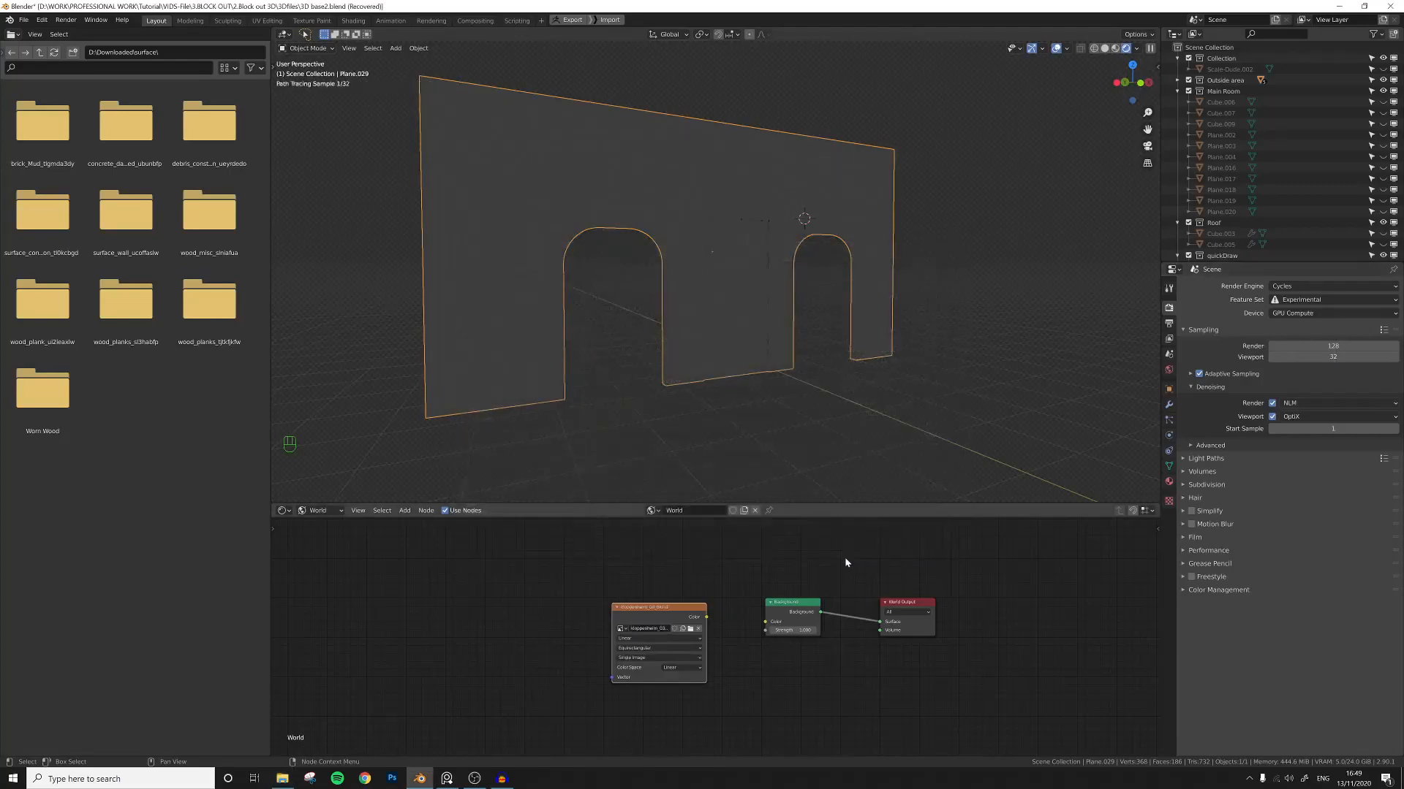
left_click_drag(707, 617, 764, 626)
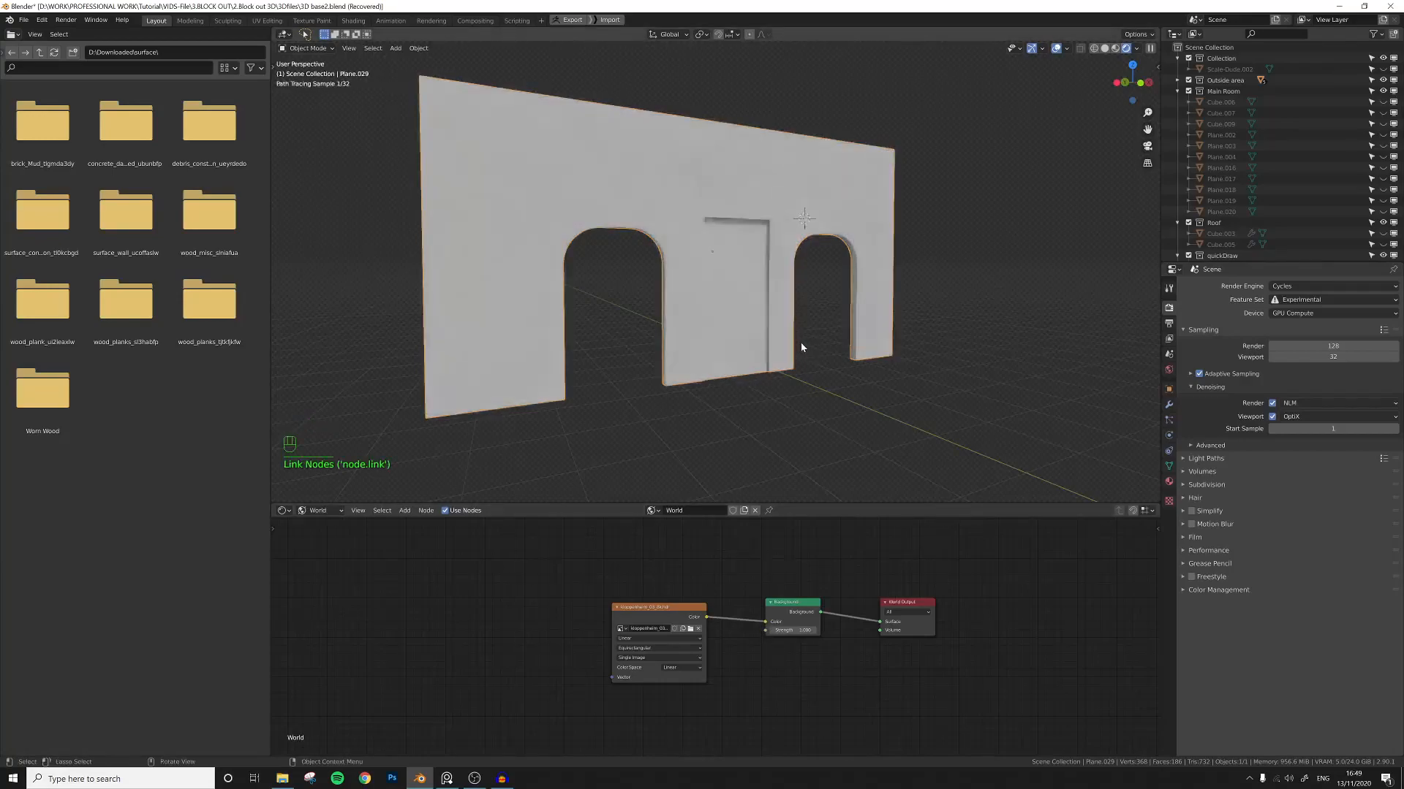
Open the render Film settings and toggle the Transparent background off and back on.
left_click(1169, 324)
left_click(1170, 308)
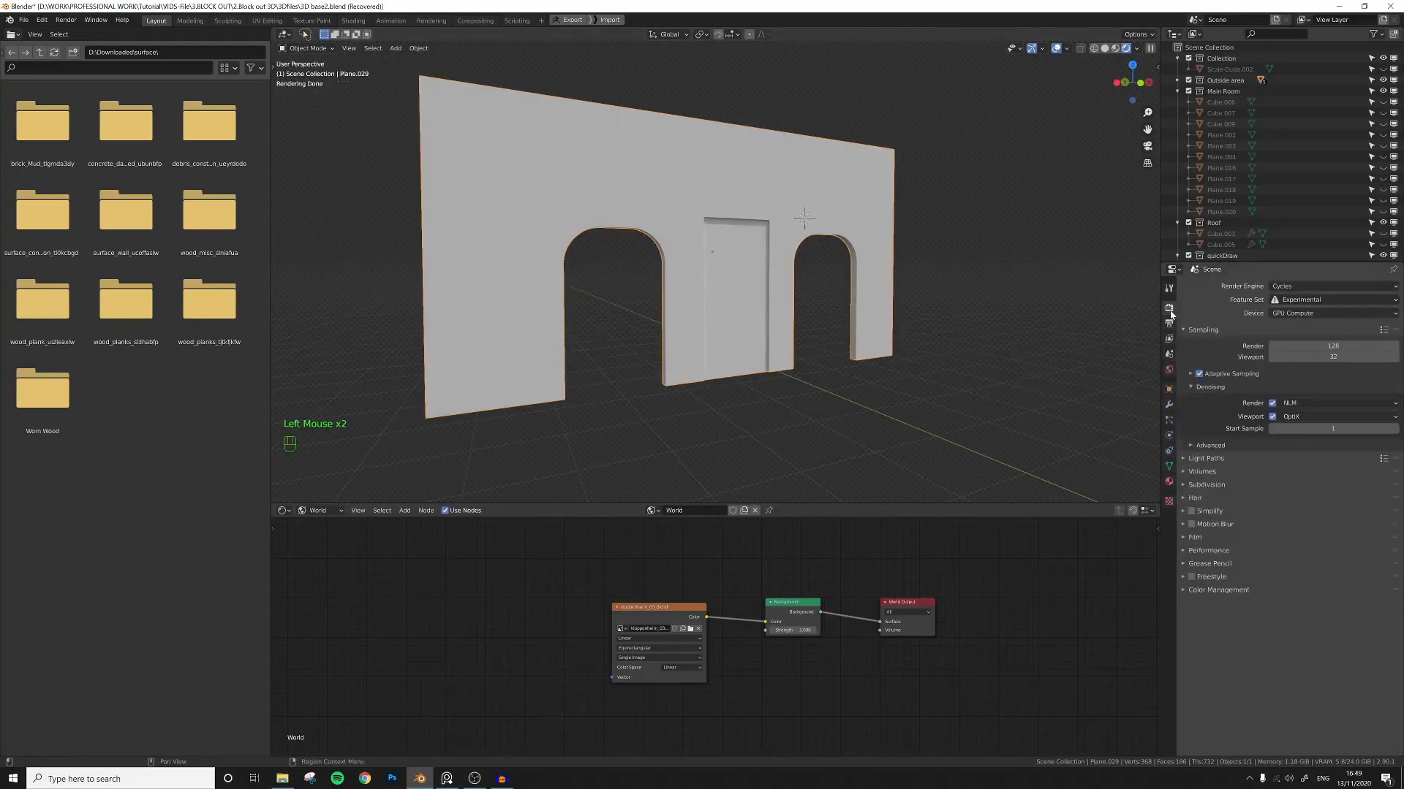
left_click(1194, 539)
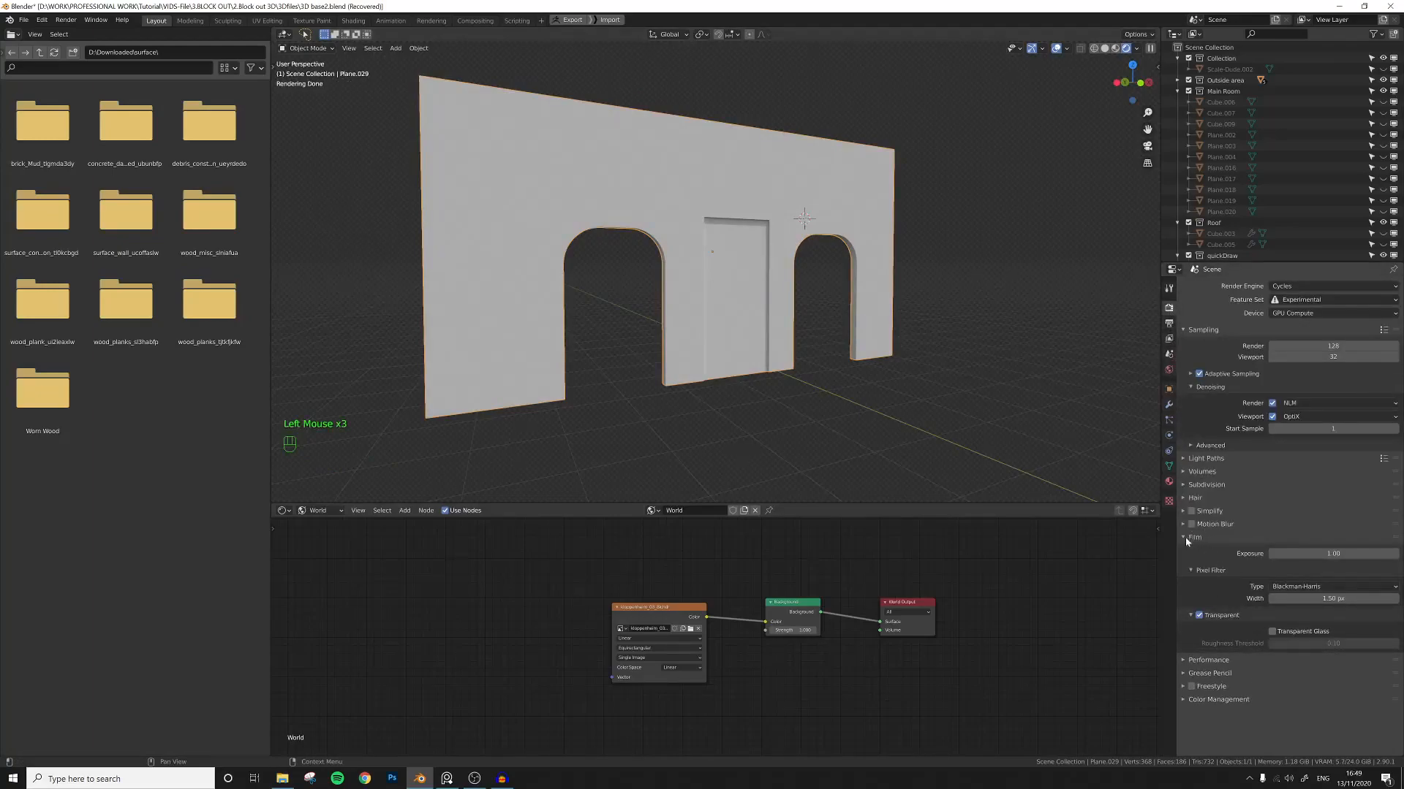
left_click(1201, 617)
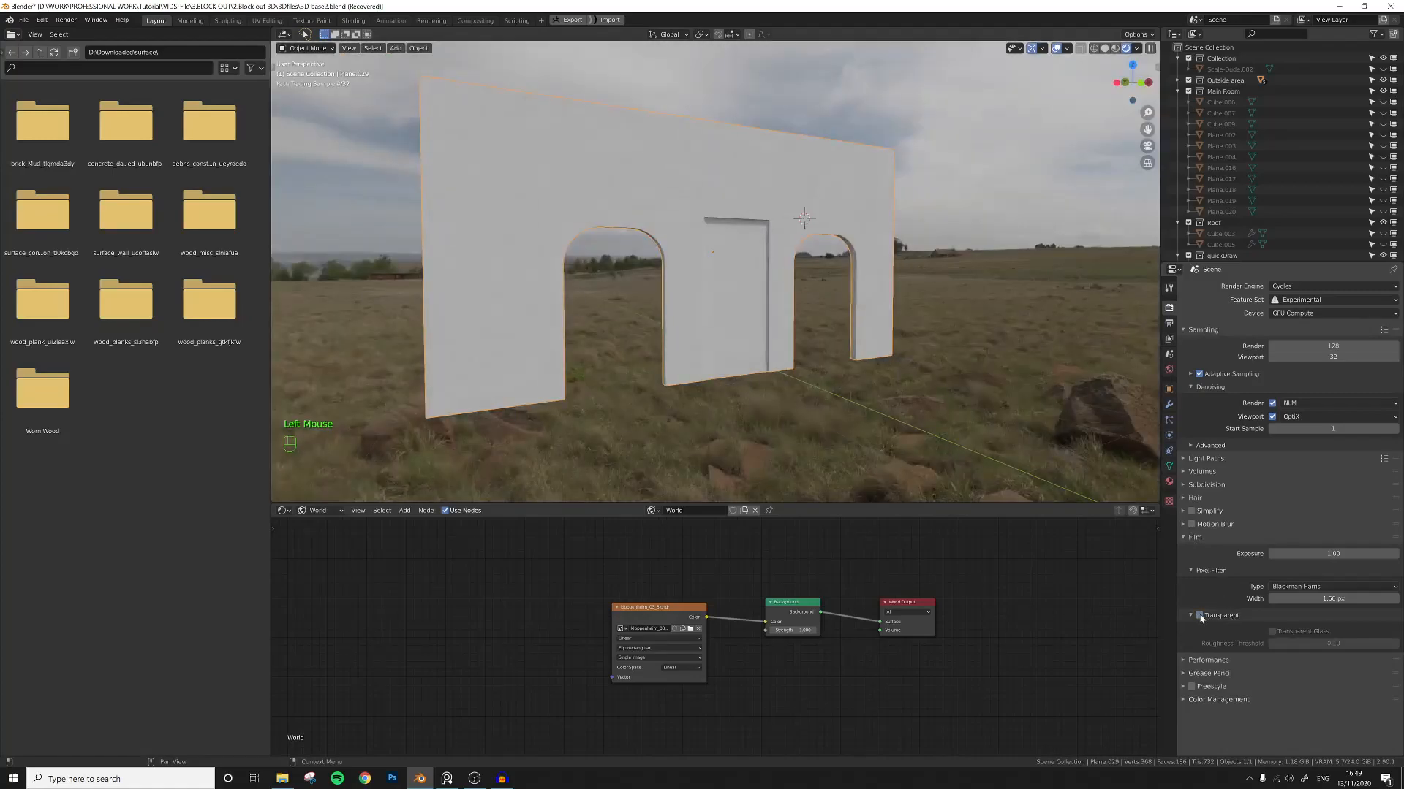
left_click(1201, 617)
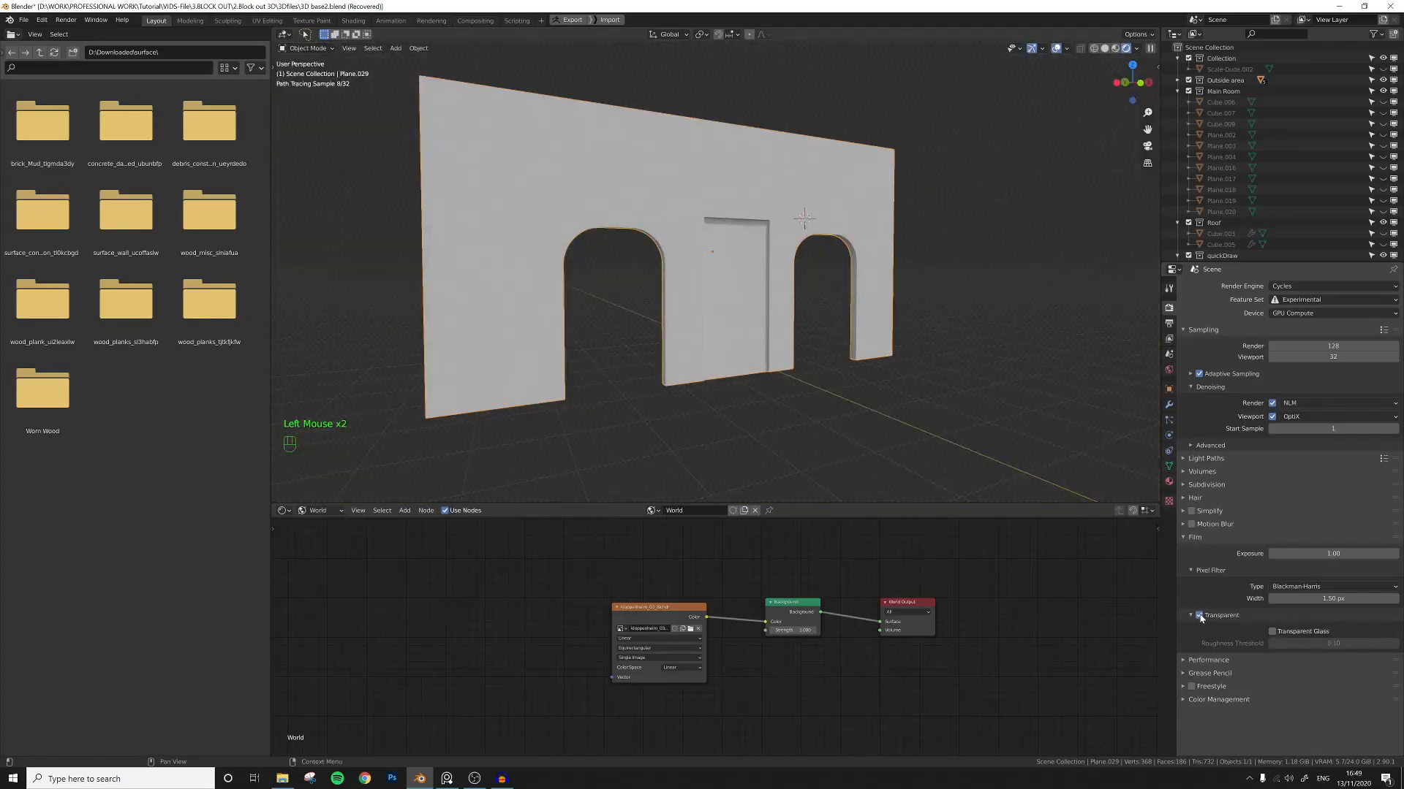
Set the world Background strength to 0.2.
middle_click_drag(827, 396, 804, 373)
scroll(803, 363, "up", 1)
scroll(755, 202, "down", 1)
mouse_move(804, 196)
middle_mouse_down("shift")
mouse_move(823, 190)
mouse_move(822, 208)
middle_mouse_up("shift")
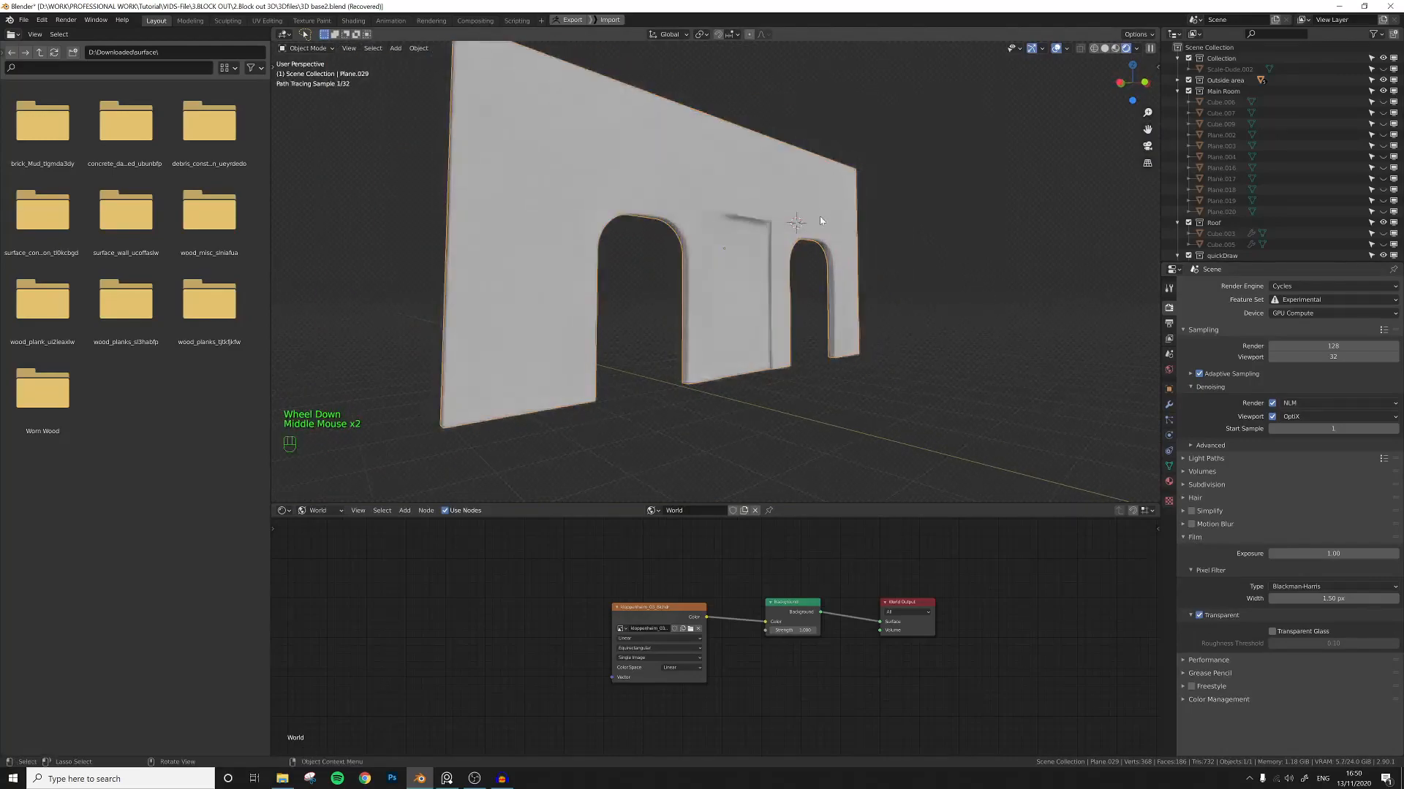
left_click(790, 630)
type("0.2")
key("Return")
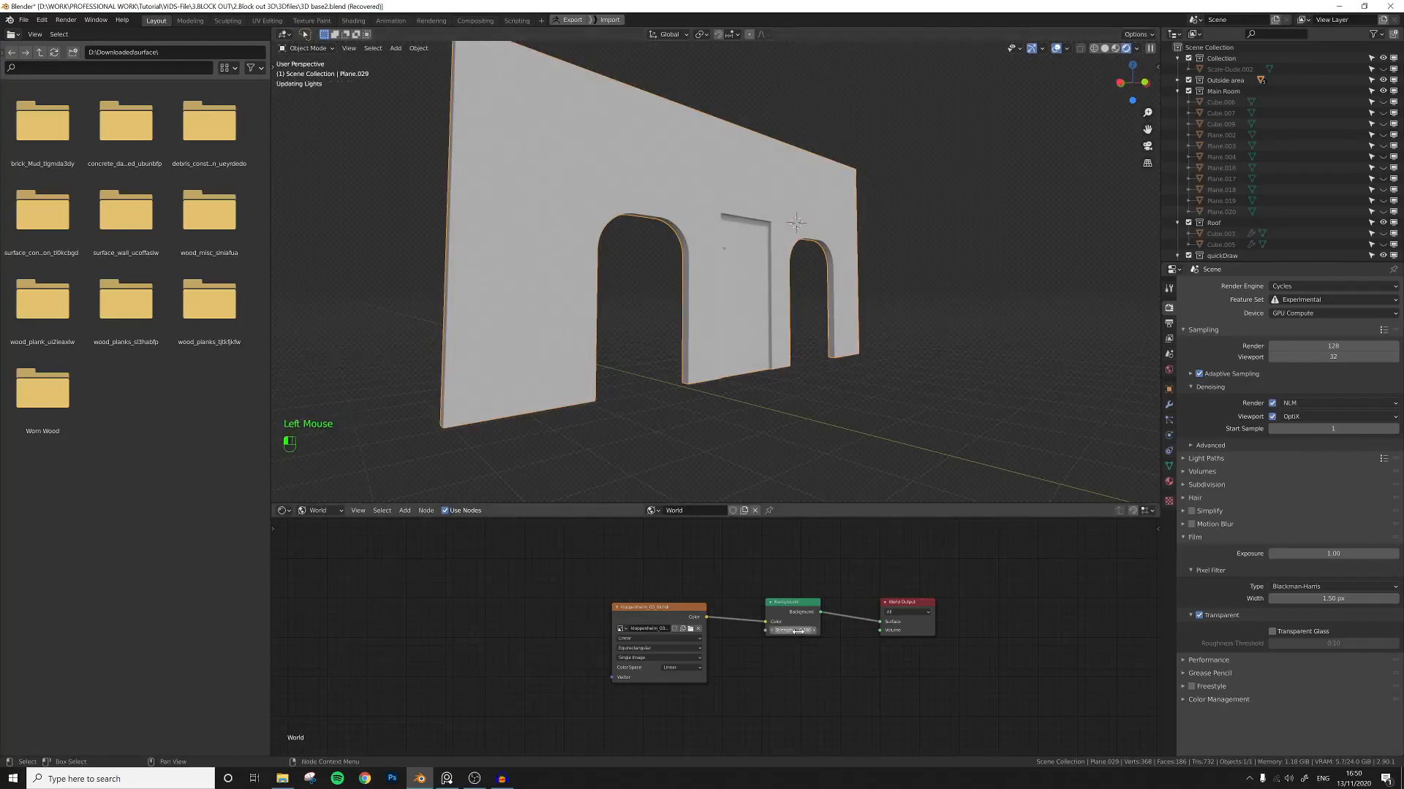
Place the 3D cursor at the wall's upper right corner and add a Point light there.
middle_click_drag(795, 392, 813, 341, "shift")
left_click(840, 229)
right_click(809, 194, "shift")
key("shift+a")
mouse_move(833, 193)
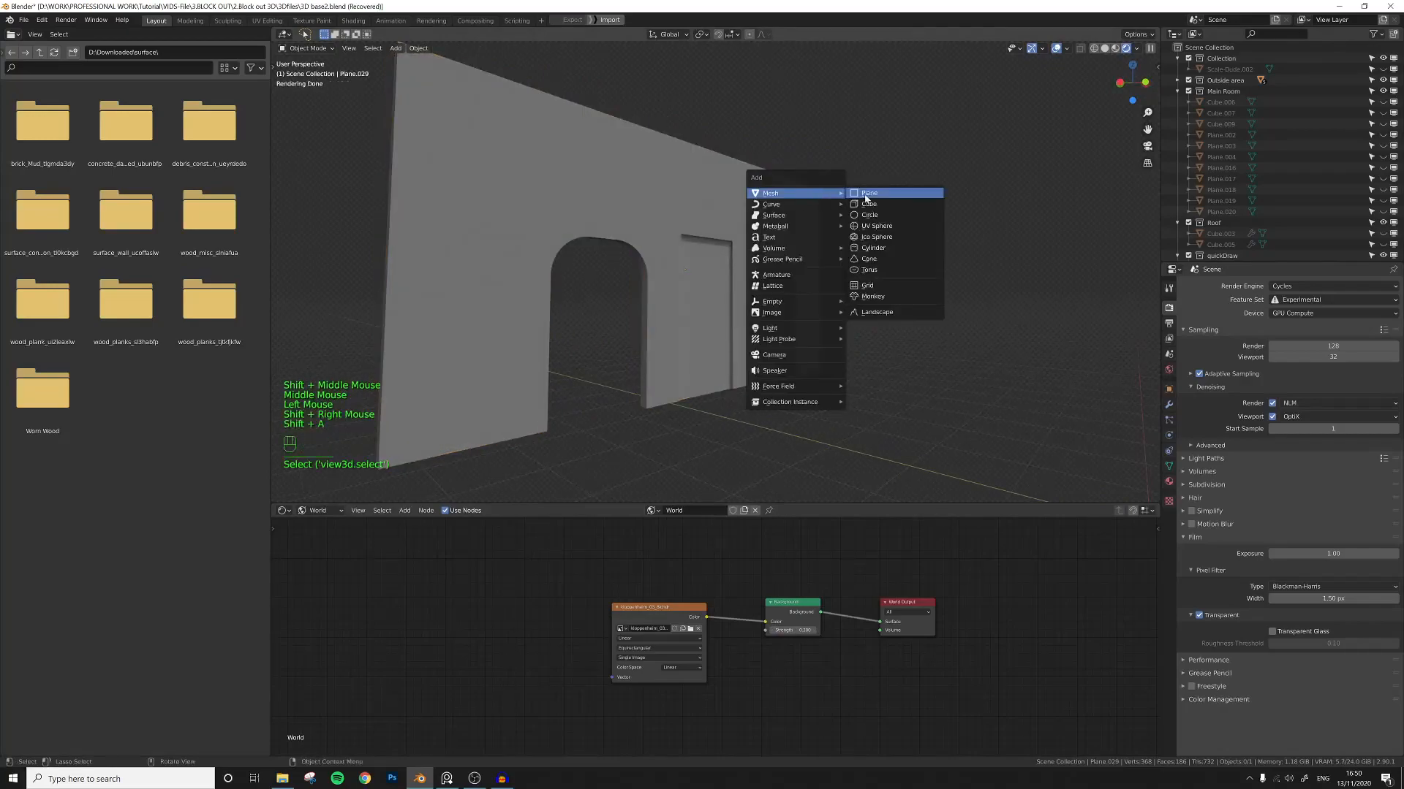
mouse_move(782, 331)
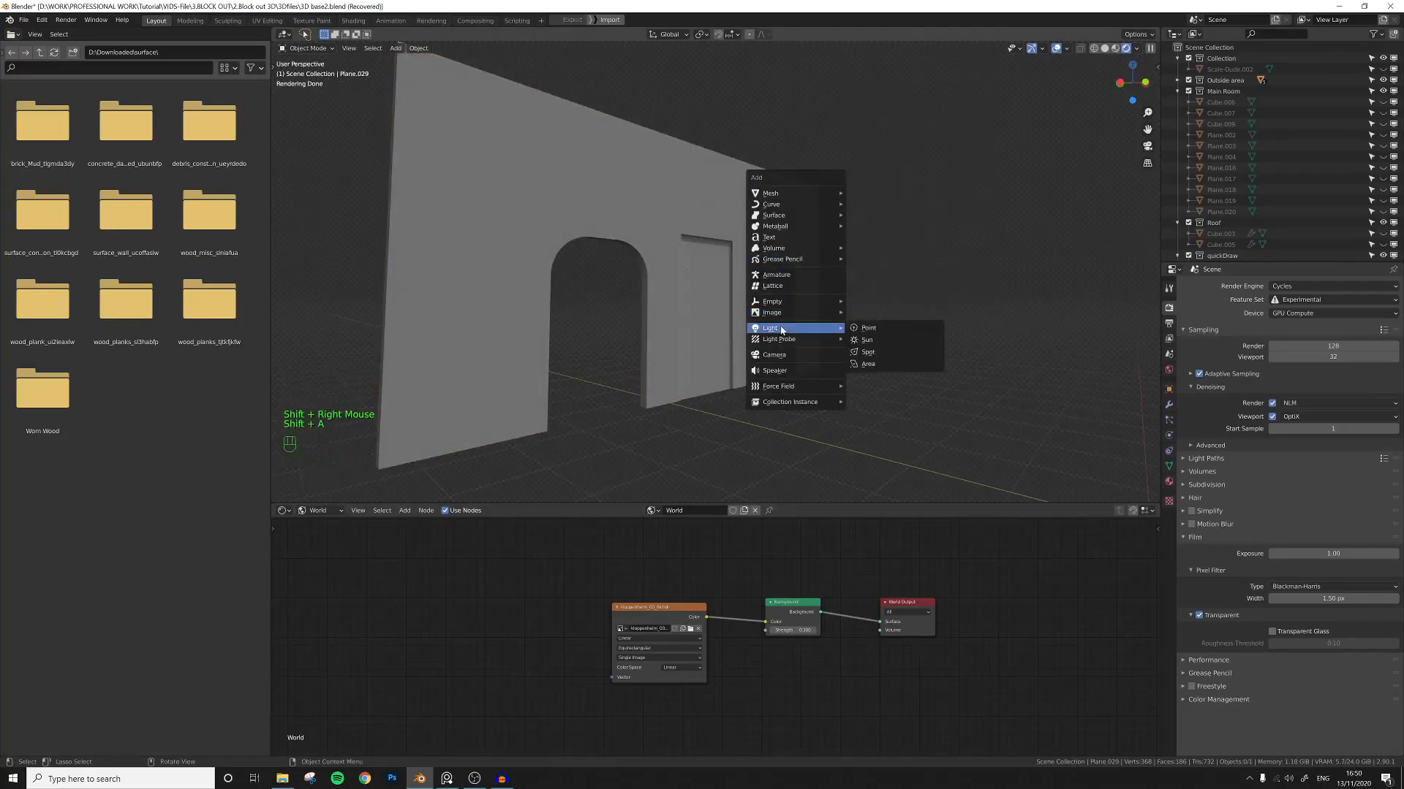
left_click(867, 329)
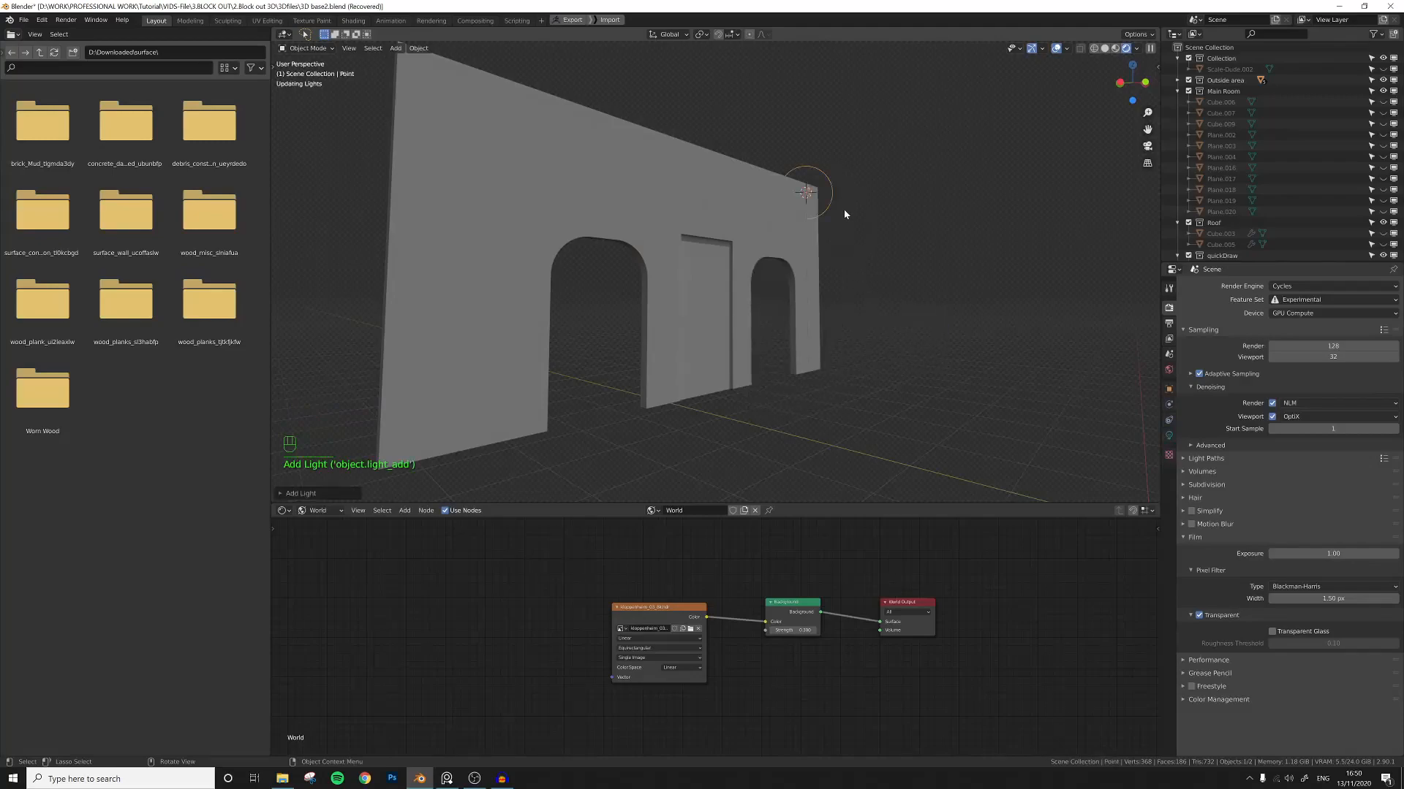
Move the point light in front of the wall's upper right corner.
key("g")
left_click(932, 167)
middle_click_drag(857, 243, 826, 243)
key("g")
left_click(875, 260)
key("g")
left_click(931, 225)
Set the point light's power to 20 W and give it a light blue color.
left_click(1169, 435)
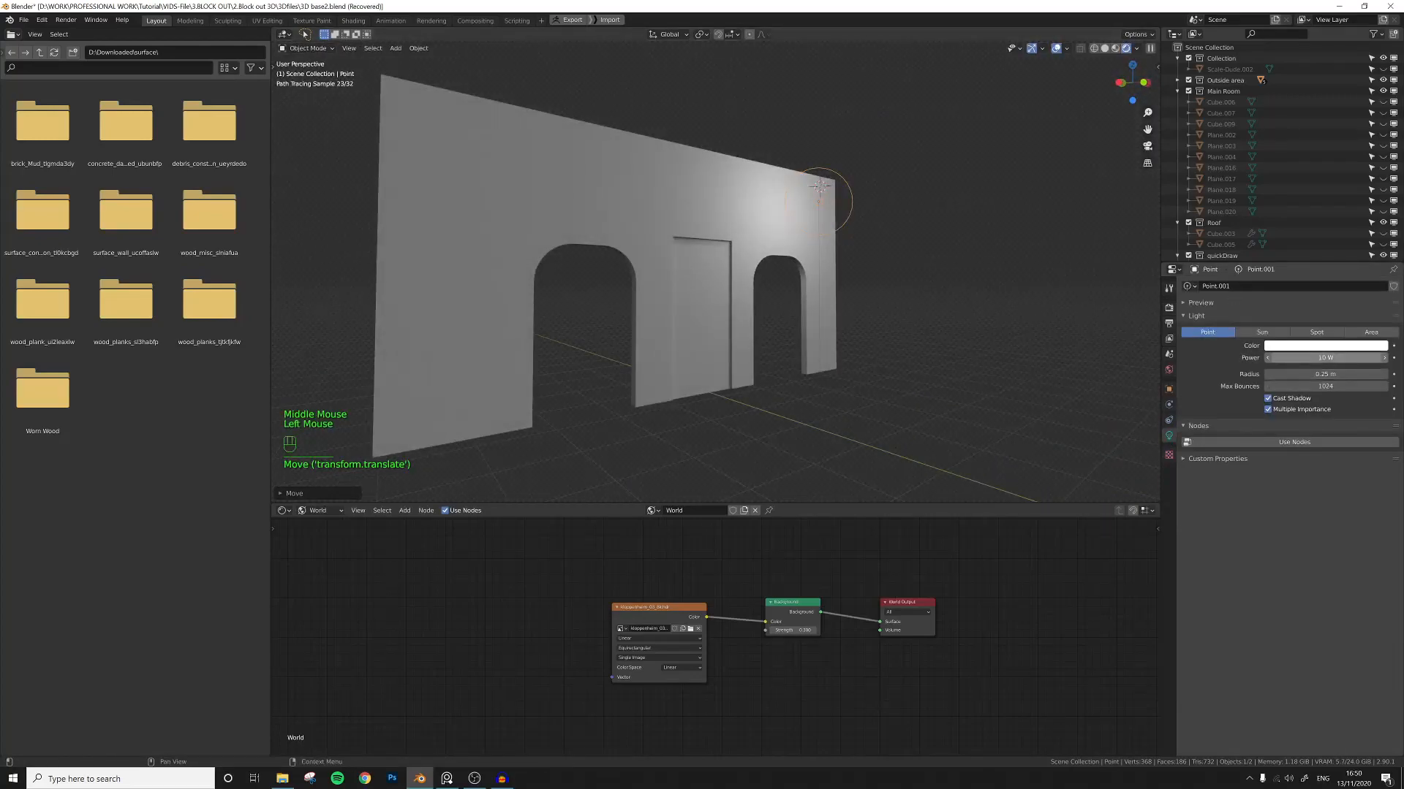
left_click_drag(1286, 357, 1303, 357)
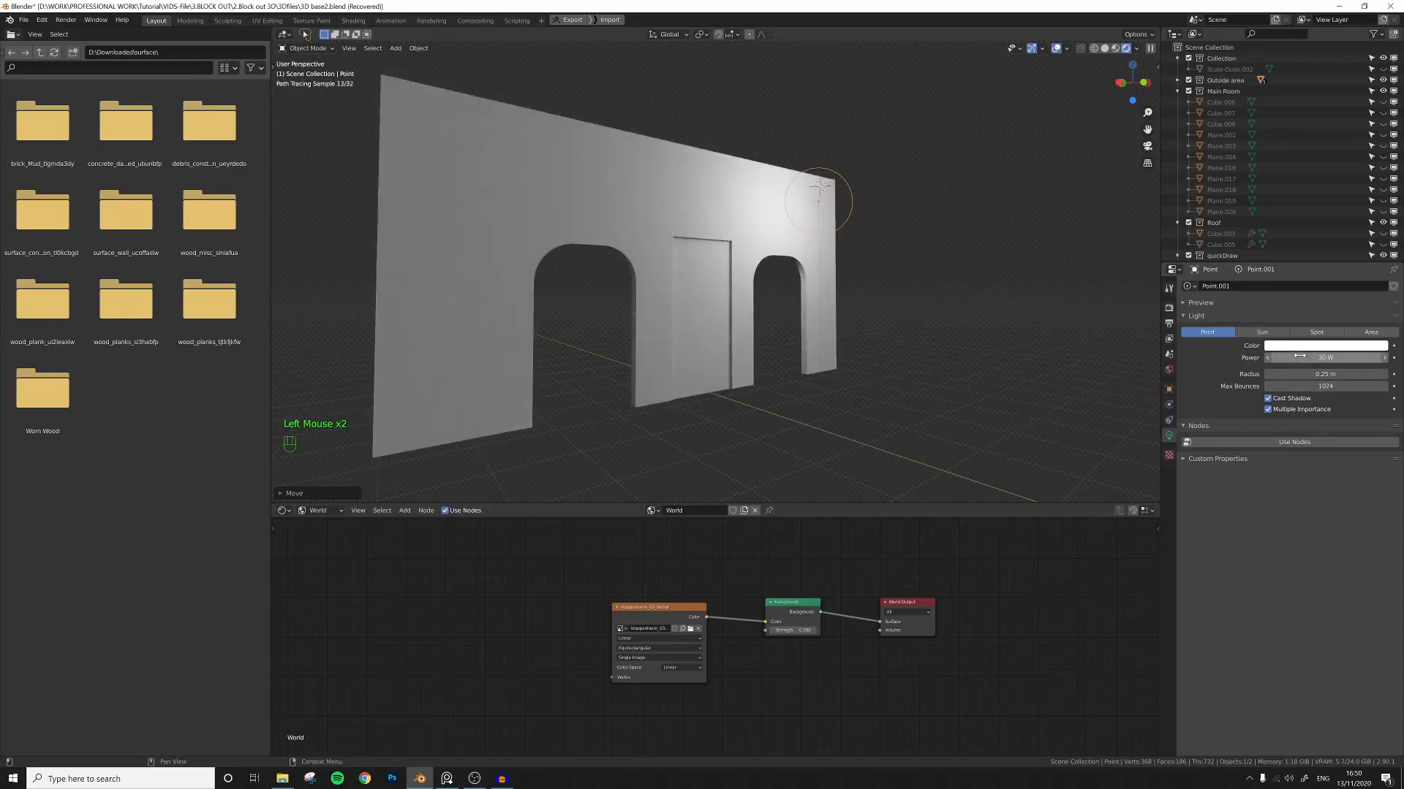
left_click(1303, 346)
left_click(1333, 234)
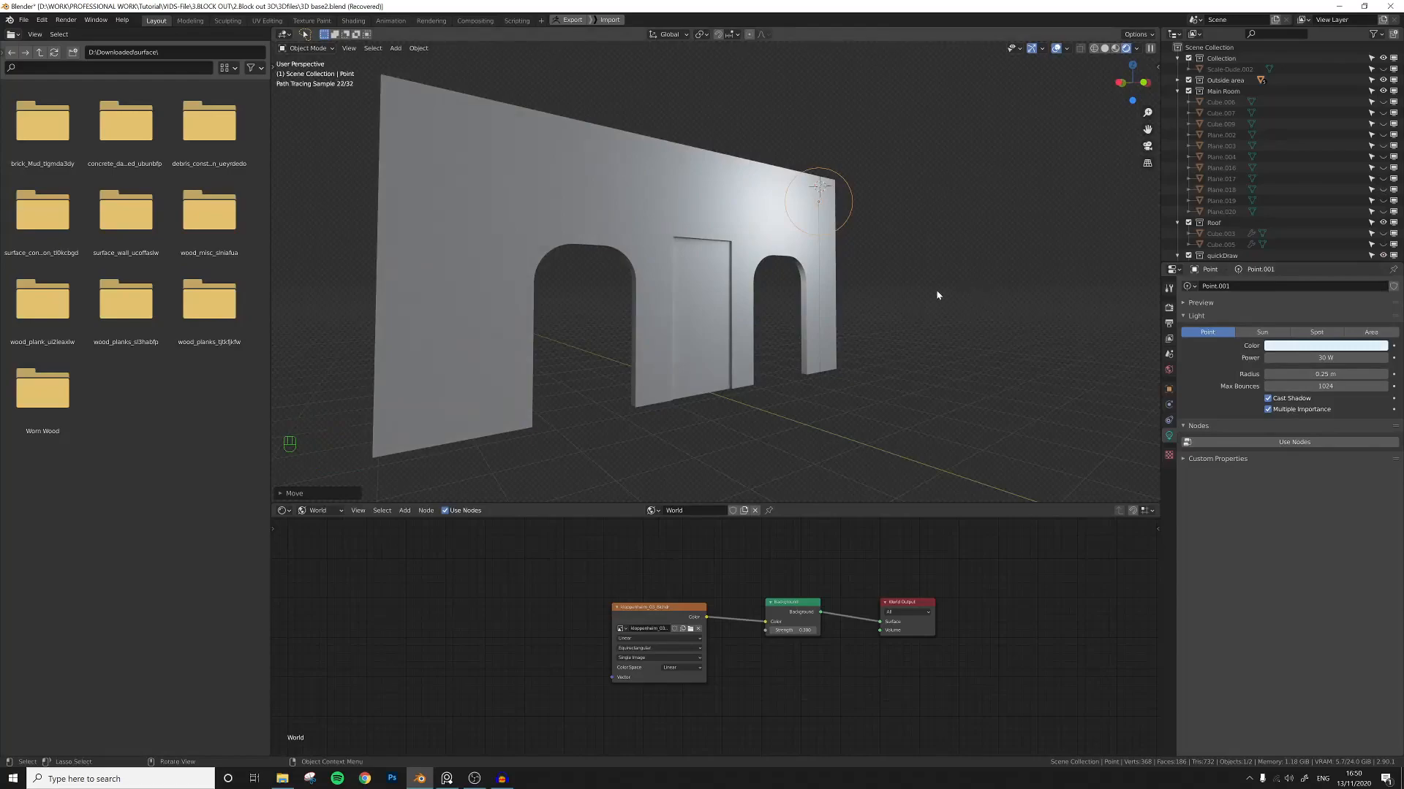
Orbit and zoom around the wall to examine how the point light illuminates it.
left_click(827, 345)
middle_click_drag(827, 345, 777, 176)
scroll(811, 308, "up", 2)
middle_click_drag(760, 232, 815, 275)
scroll(770, 241, "down", 2)
scroll(767, 286, "up", 1)
scroll(796, 301, "down", 1)
scroll(819, 279, "up", 1)
scroll(816, 275, "up", 1)
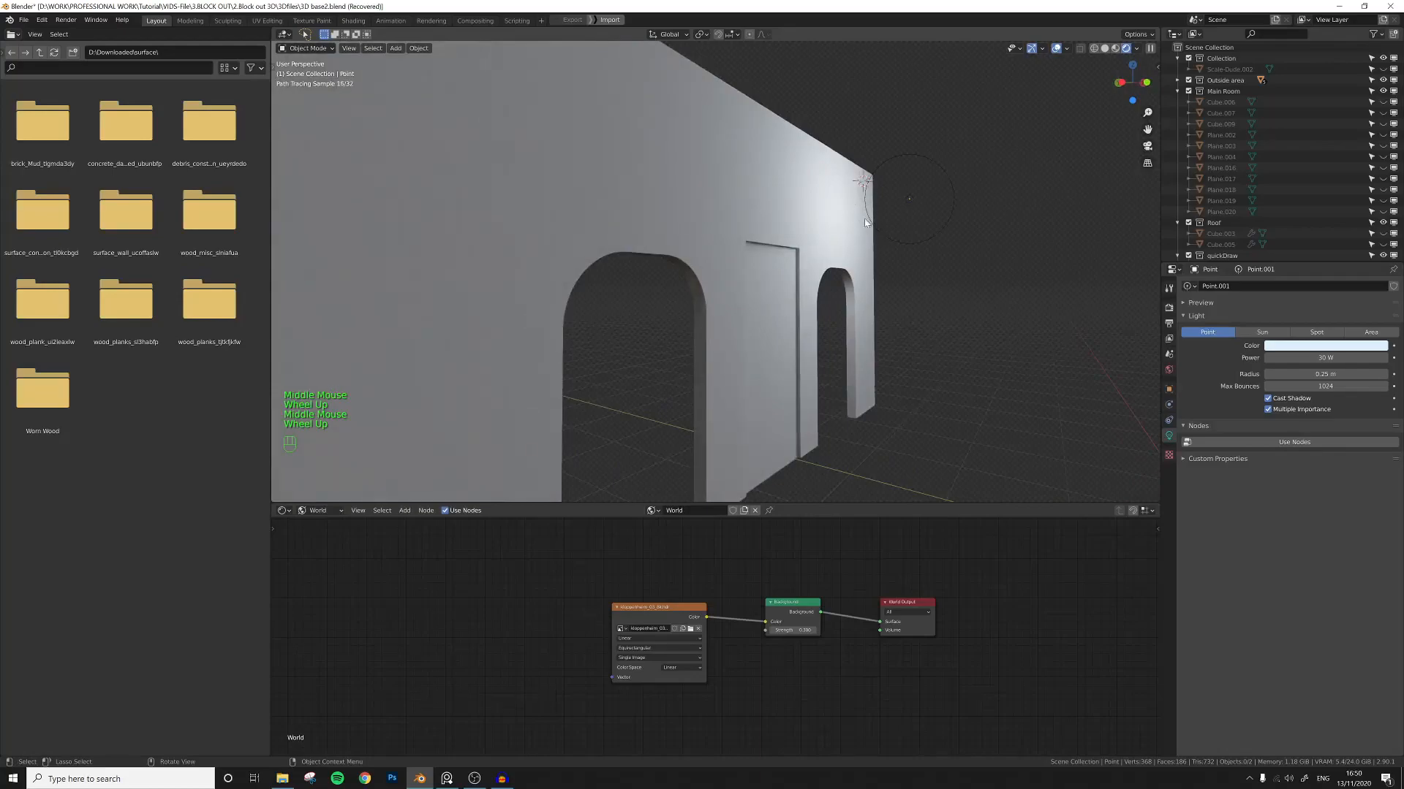
middle_click_drag(905, 237, 866, 267)
scroll(866, 266, "down", 2)
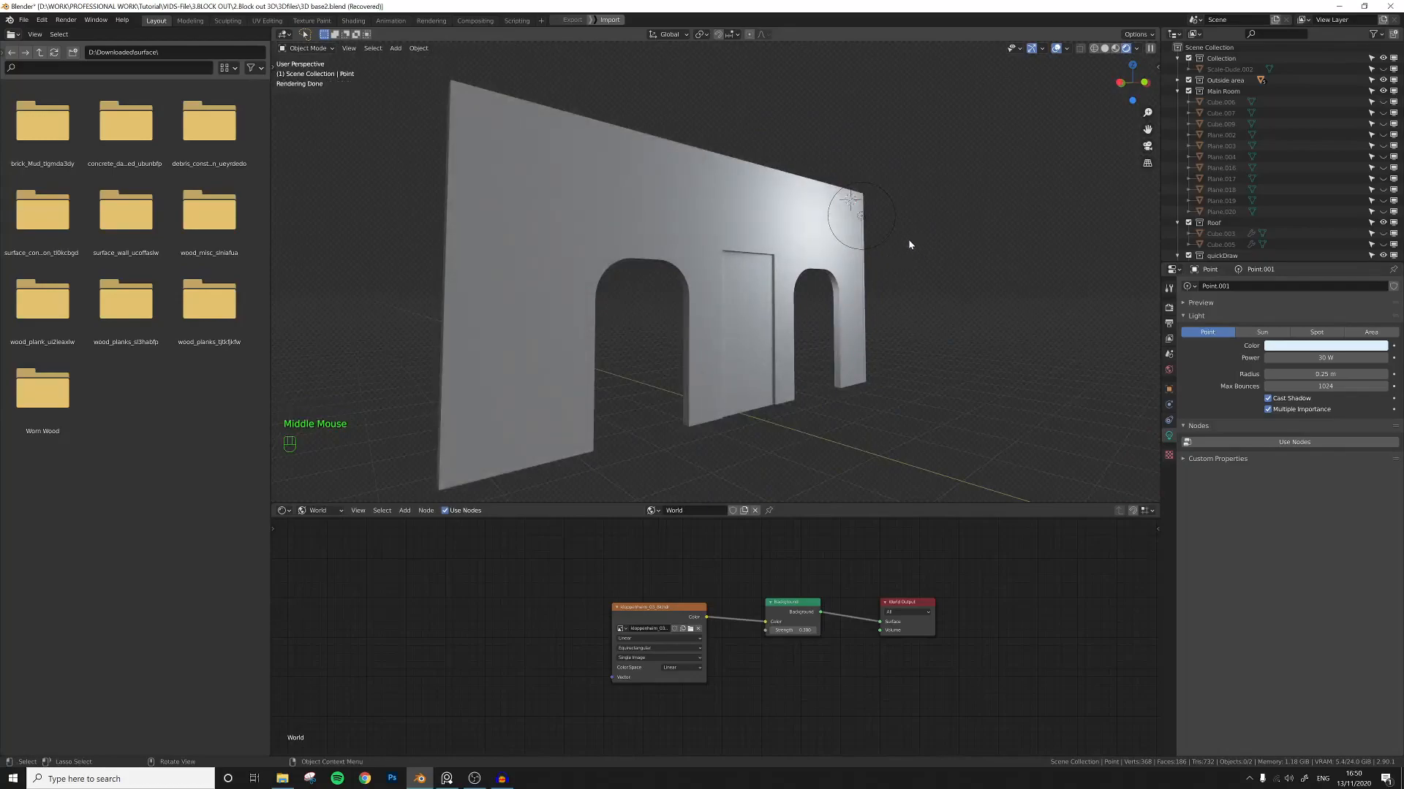
middle_click_drag(911, 259, 892, 260, "shift")
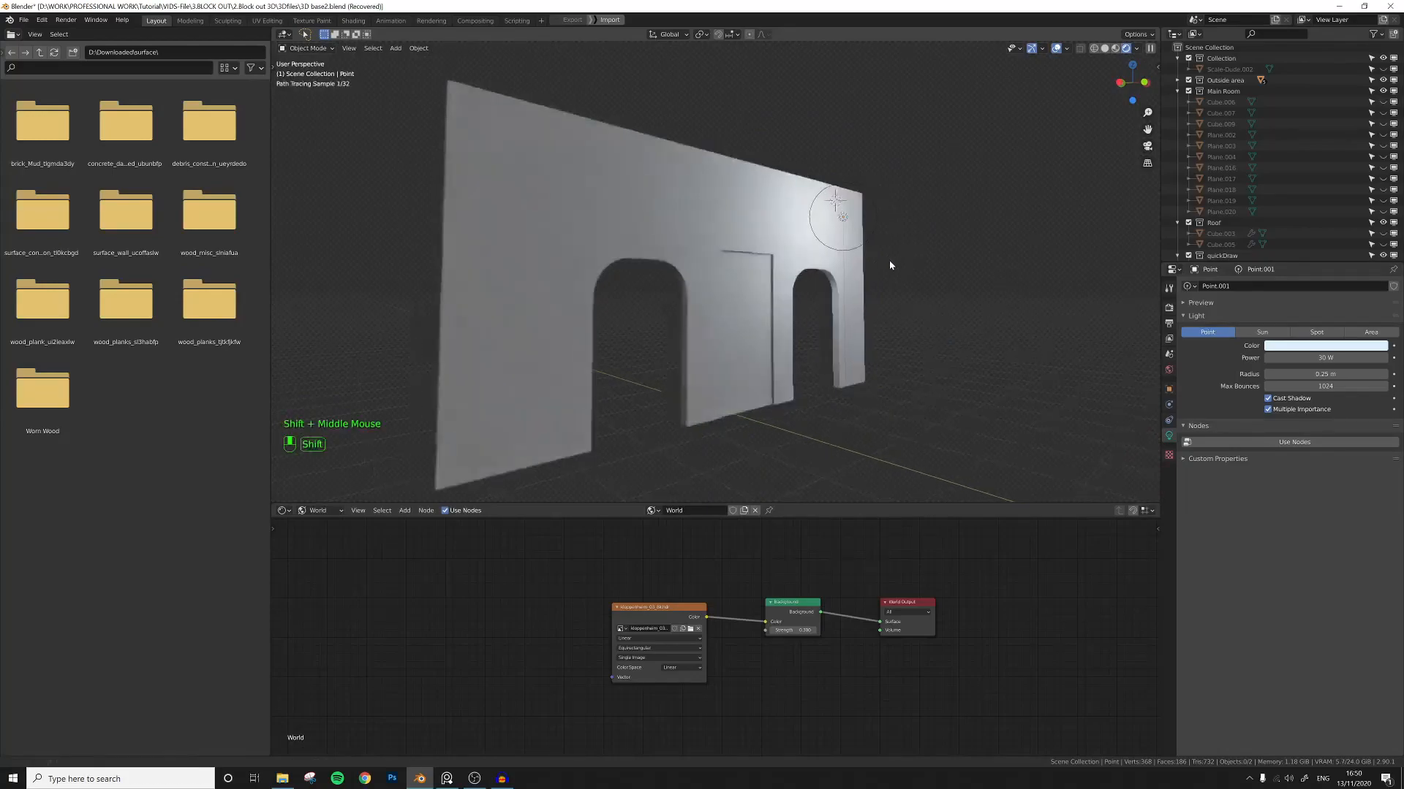
scroll(879, 267, "up", 1)
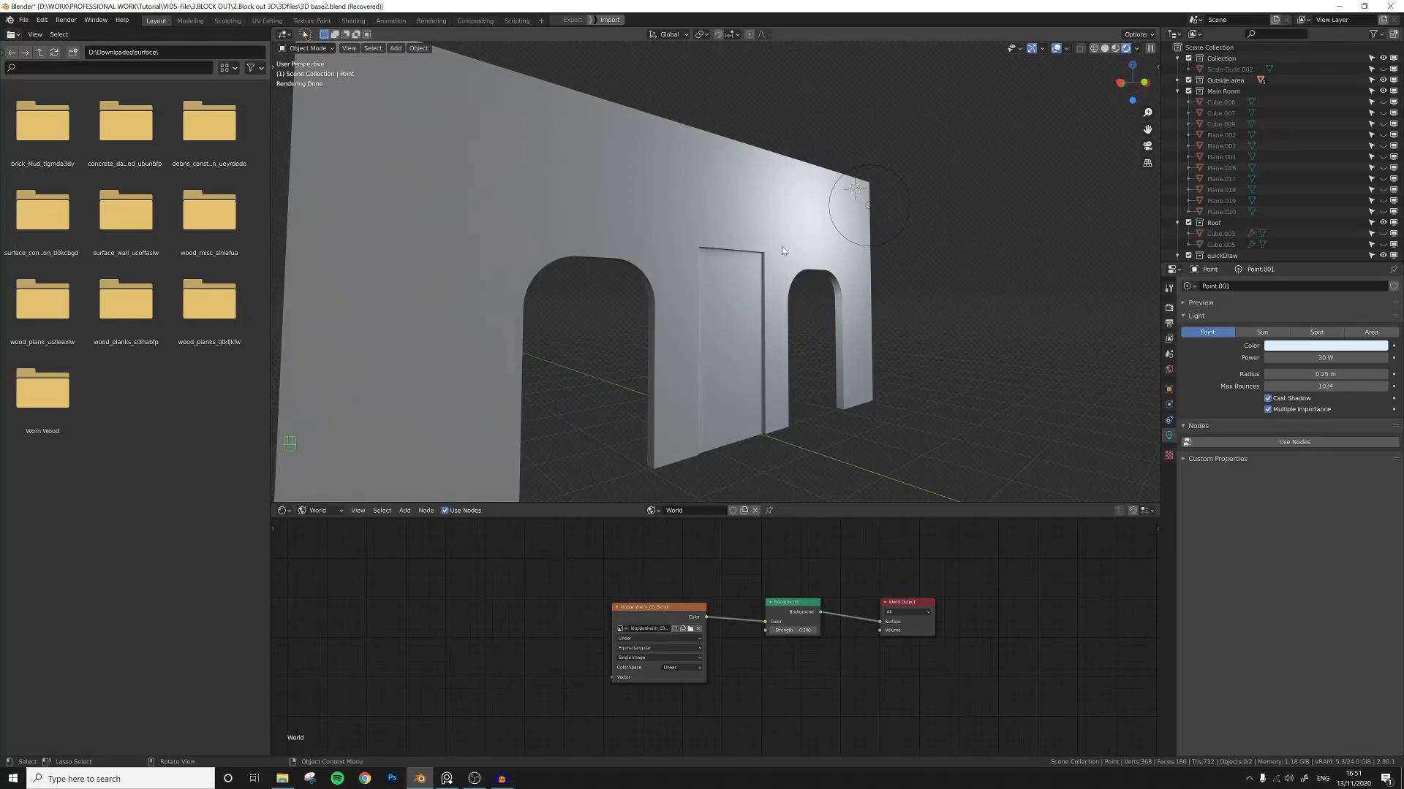
middle_click_drag(809, 245, 803, 275)
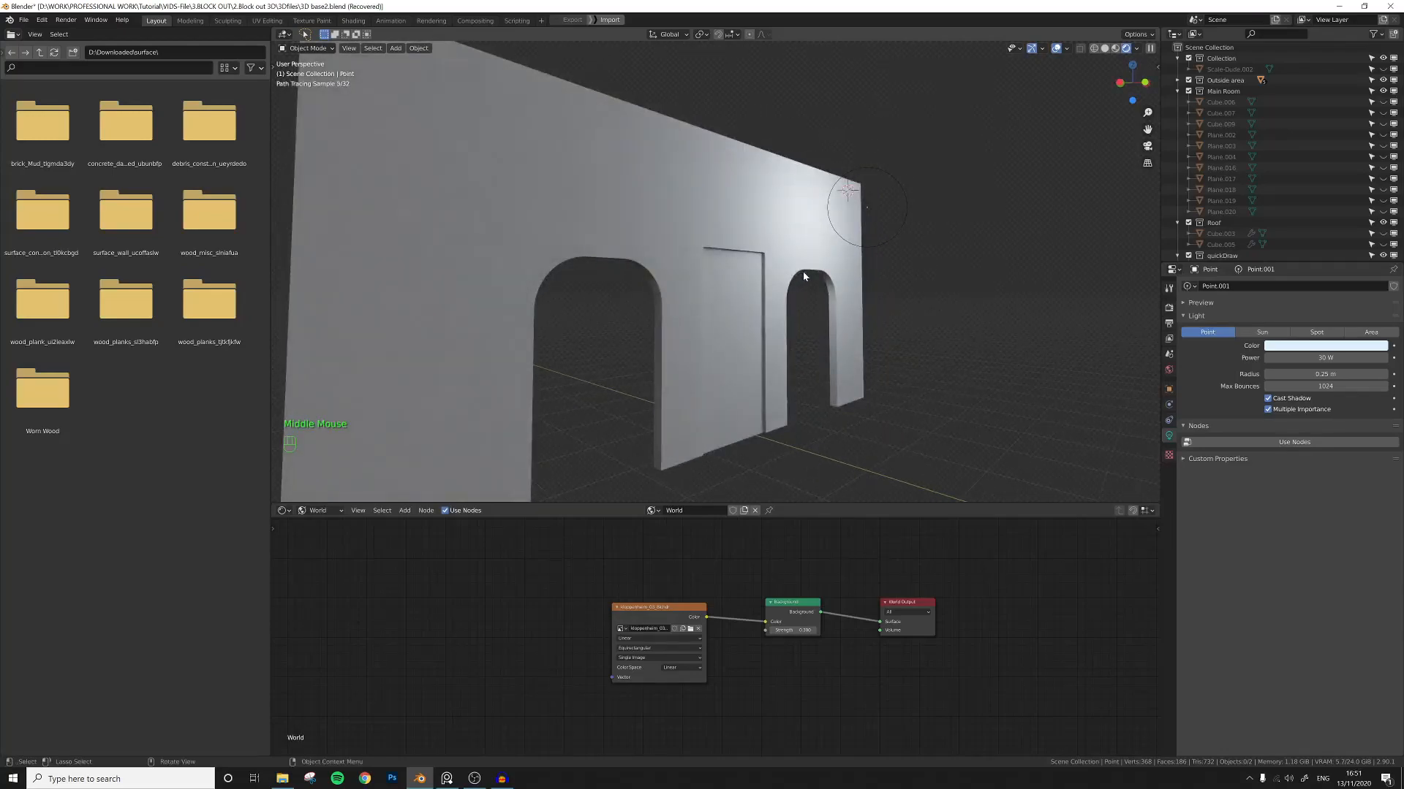
Select the point light and move it slightly away from the wall corner.
left_click(866, 210)
key("g")
left_click(899, 219)
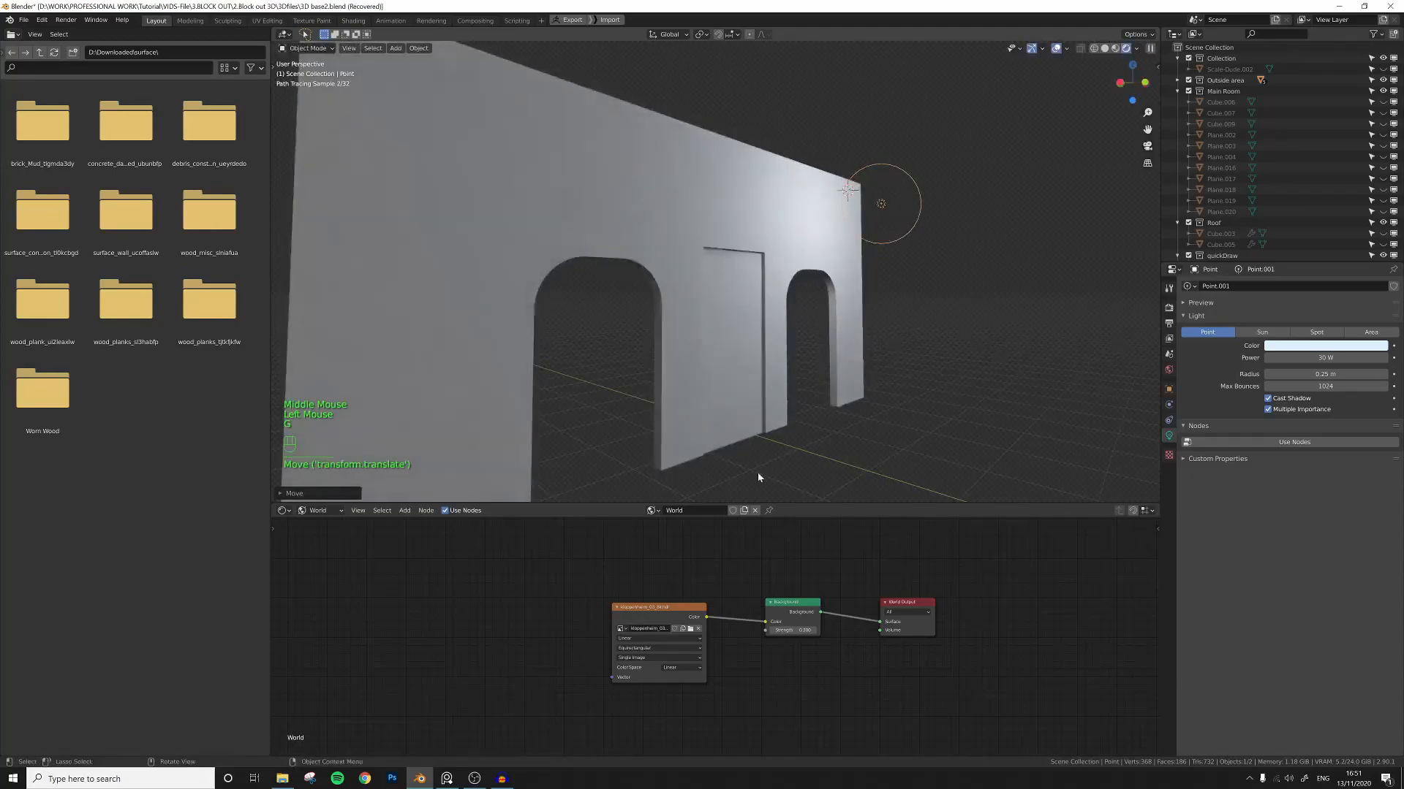
Switch the shader editor back to object nodes, select the wall and create a new material for it.
left_click(321, 511)
left_click(322, 517)
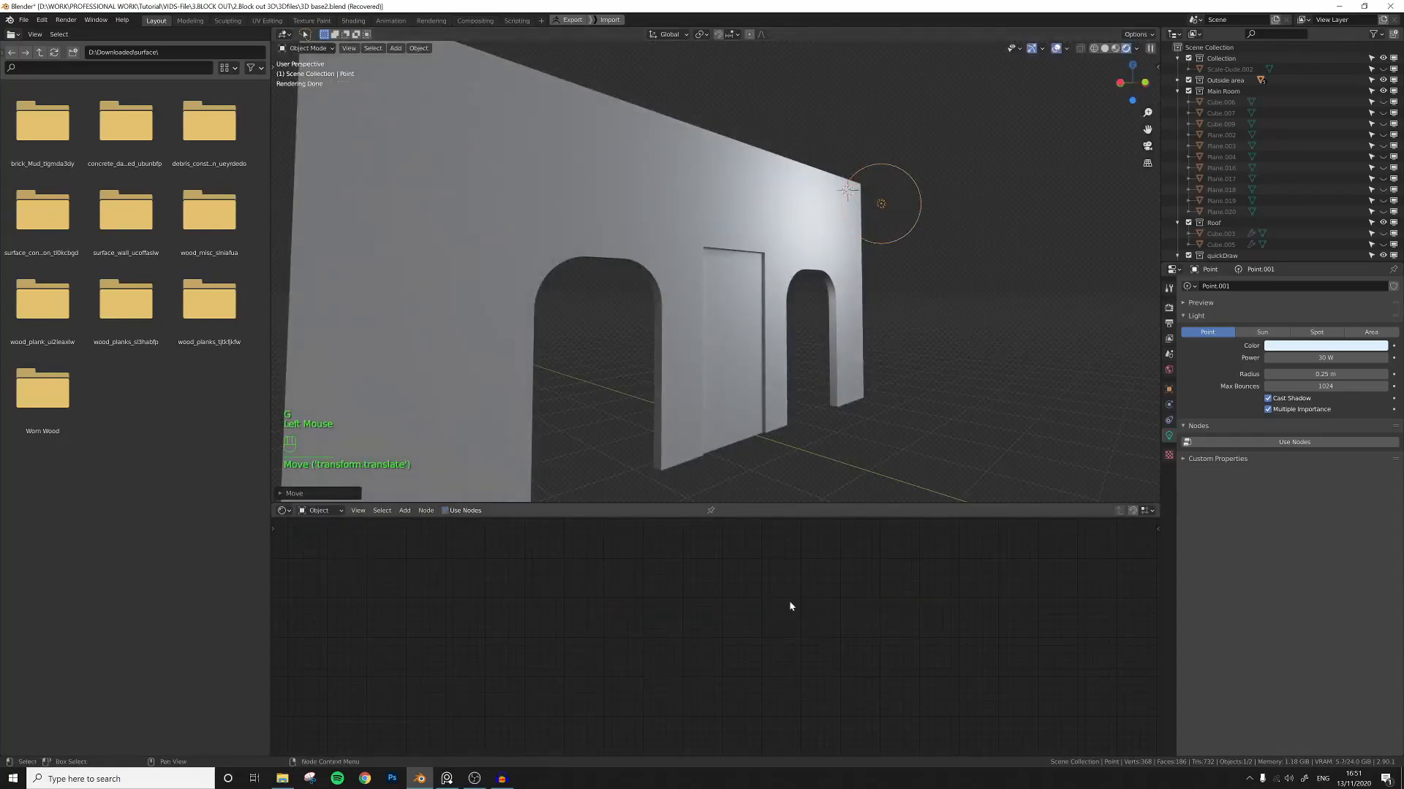
left_click(729, 215)
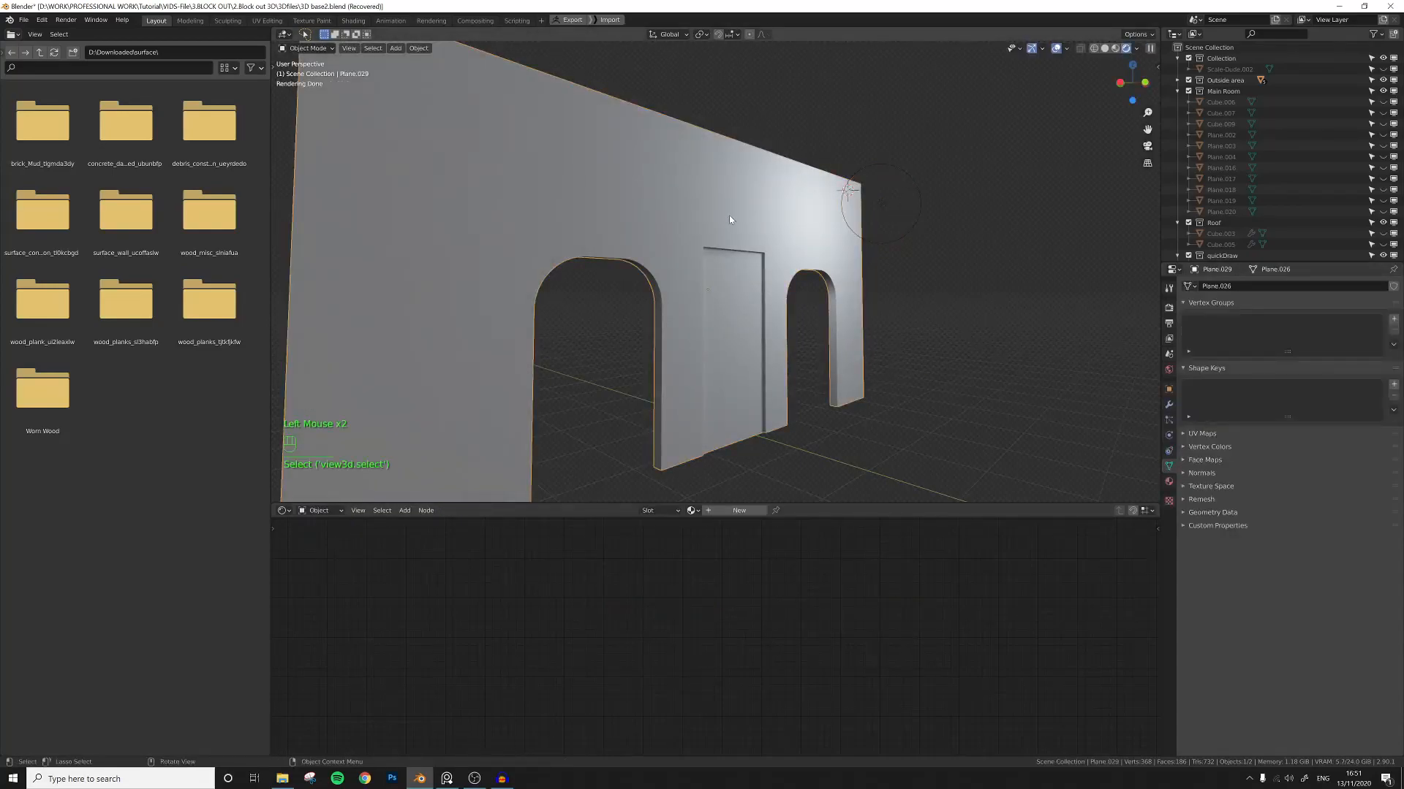
left_click(1168, 482)
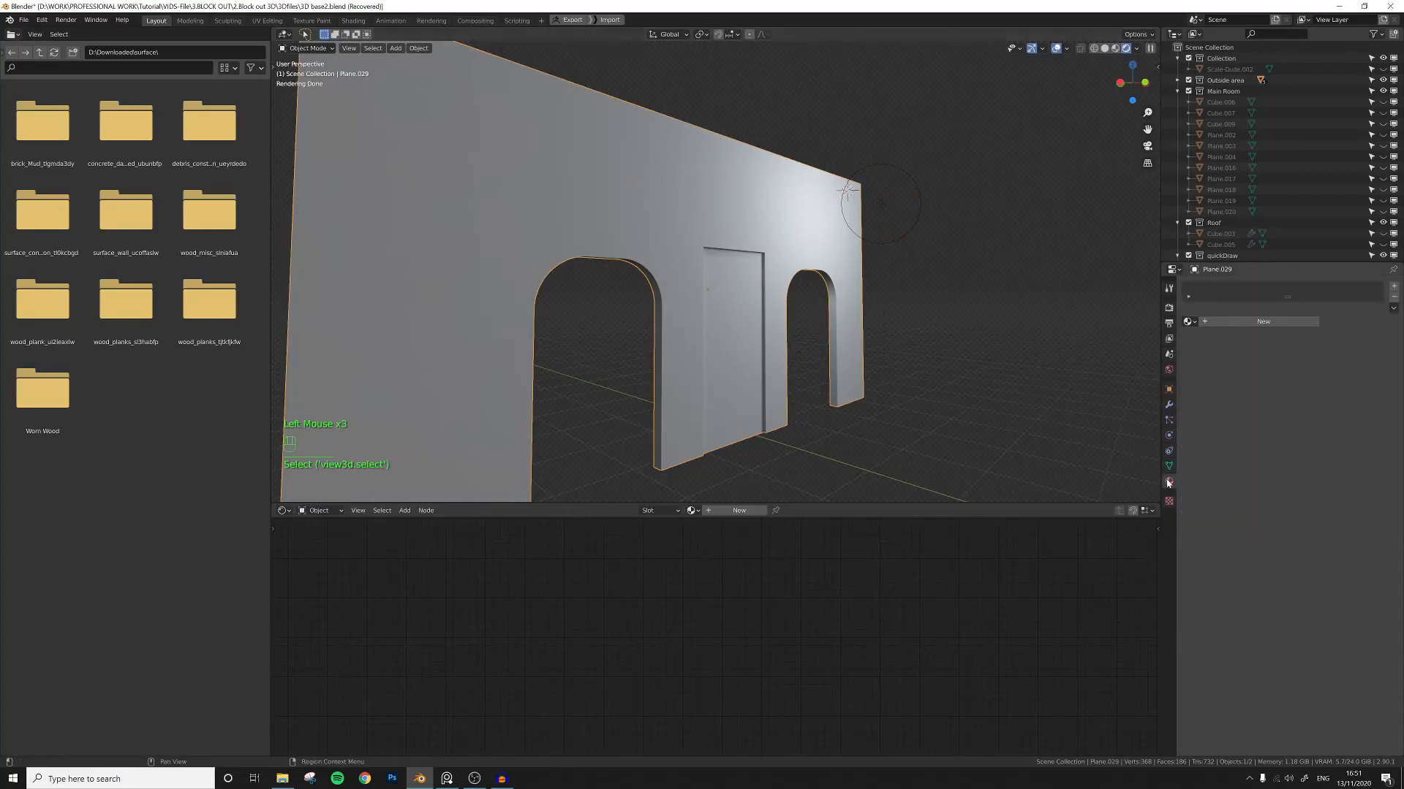
left_click(1395, 287)
left_click(1264, 322)
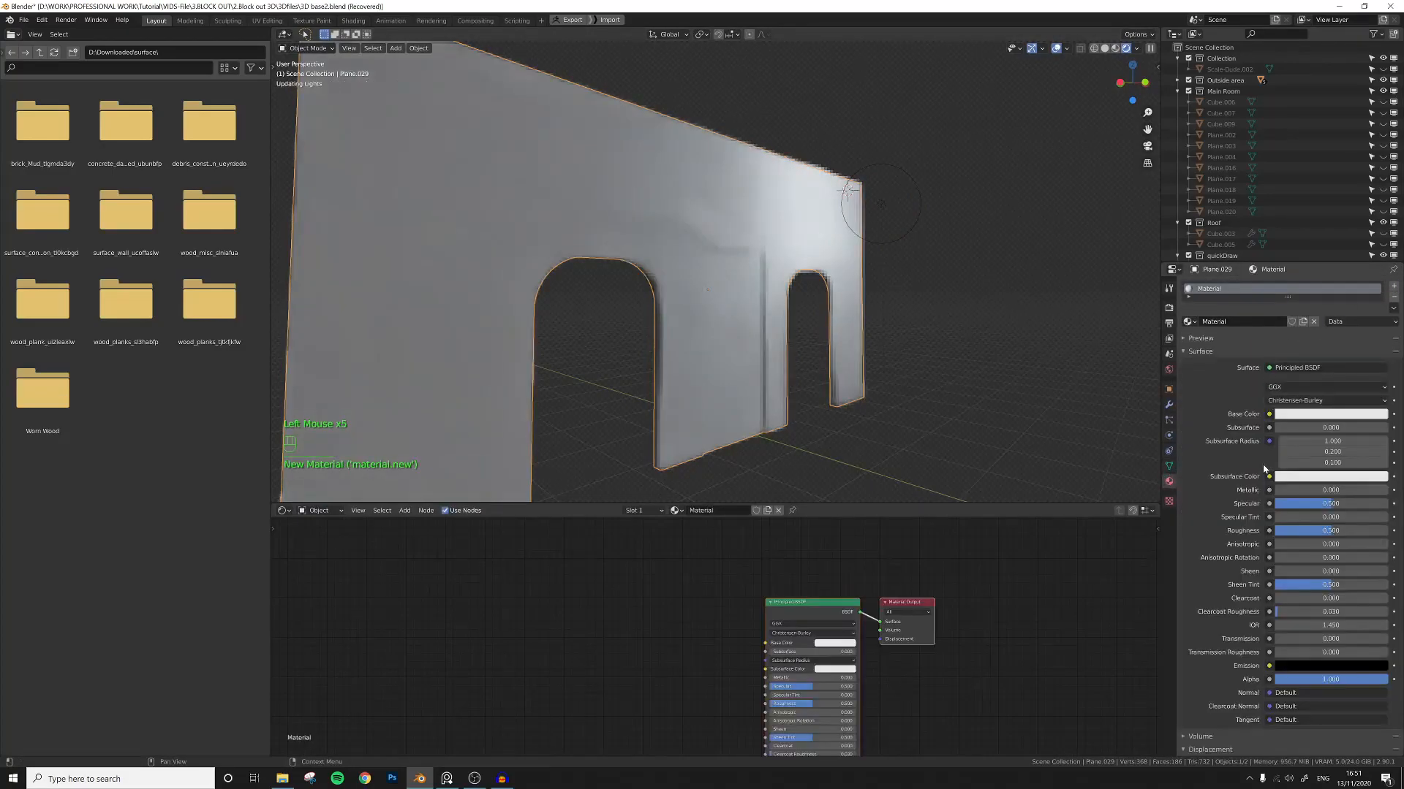
middle_click_drag(775, 570, 783, 580)
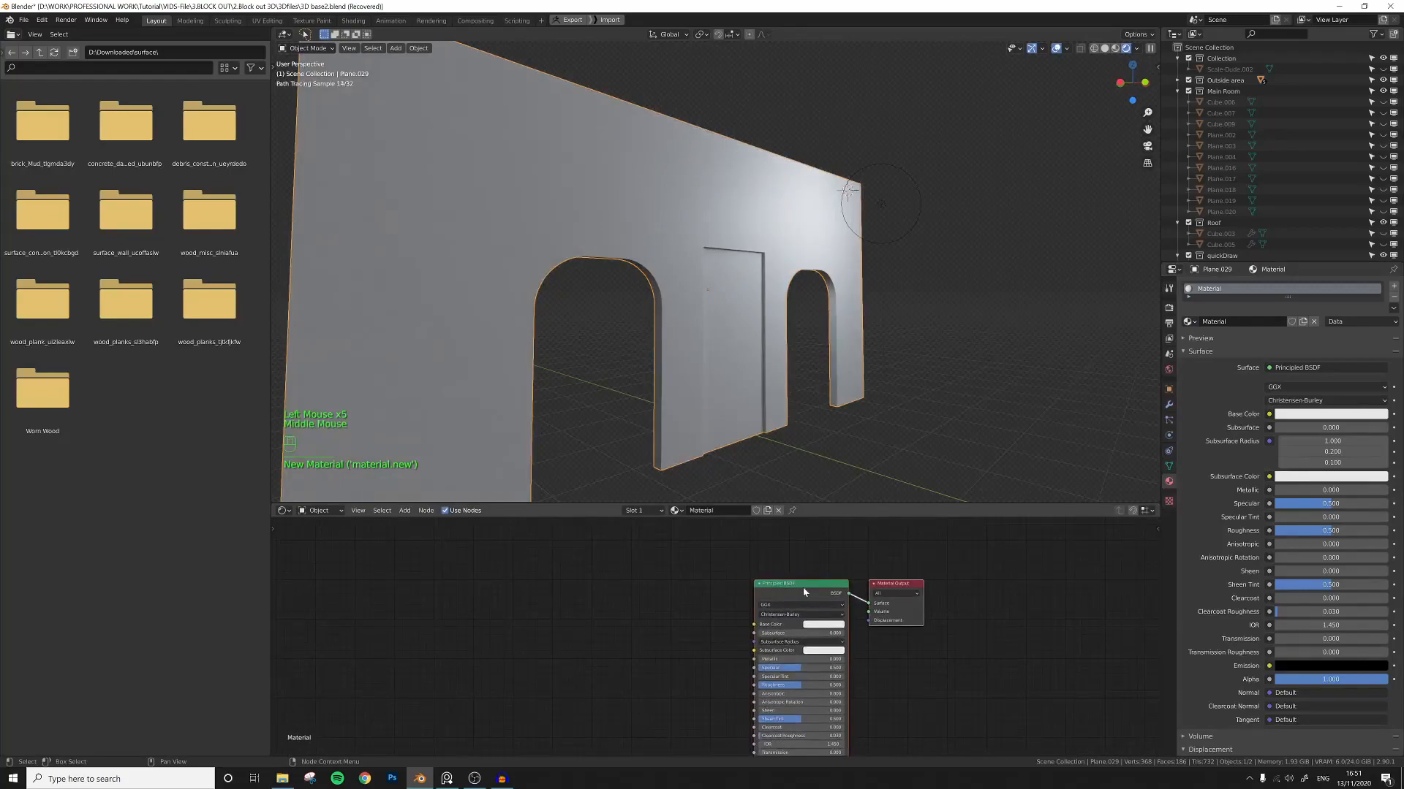
left_click(803, 594)
middle_click_drag(655, 607, 633, 596)
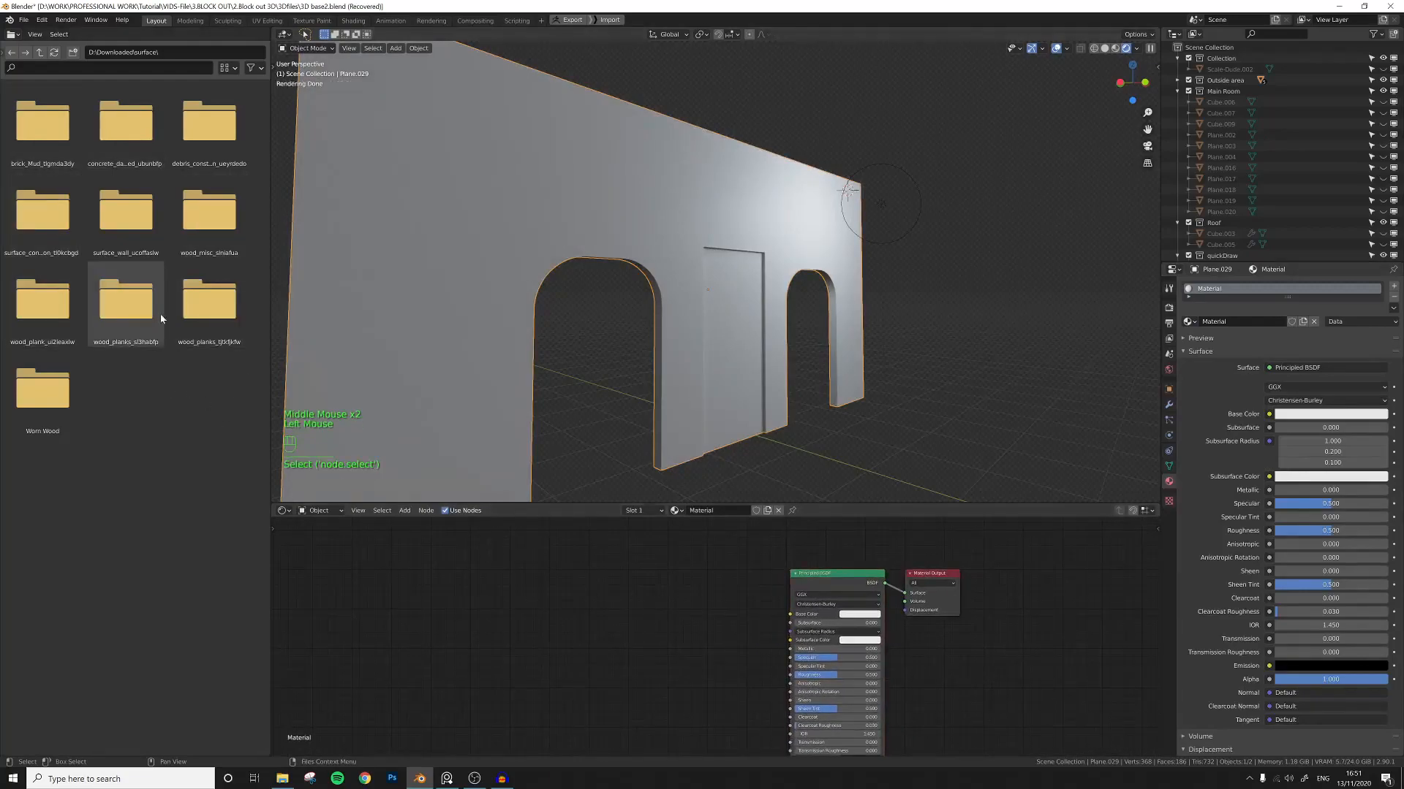
Bring the surface_wall albedo image from the texture folder into the wall's material and link it to Base Color.
middle_click_drag(575, 573, 602, 568)
left_click(604, 567)
key("shift+a")
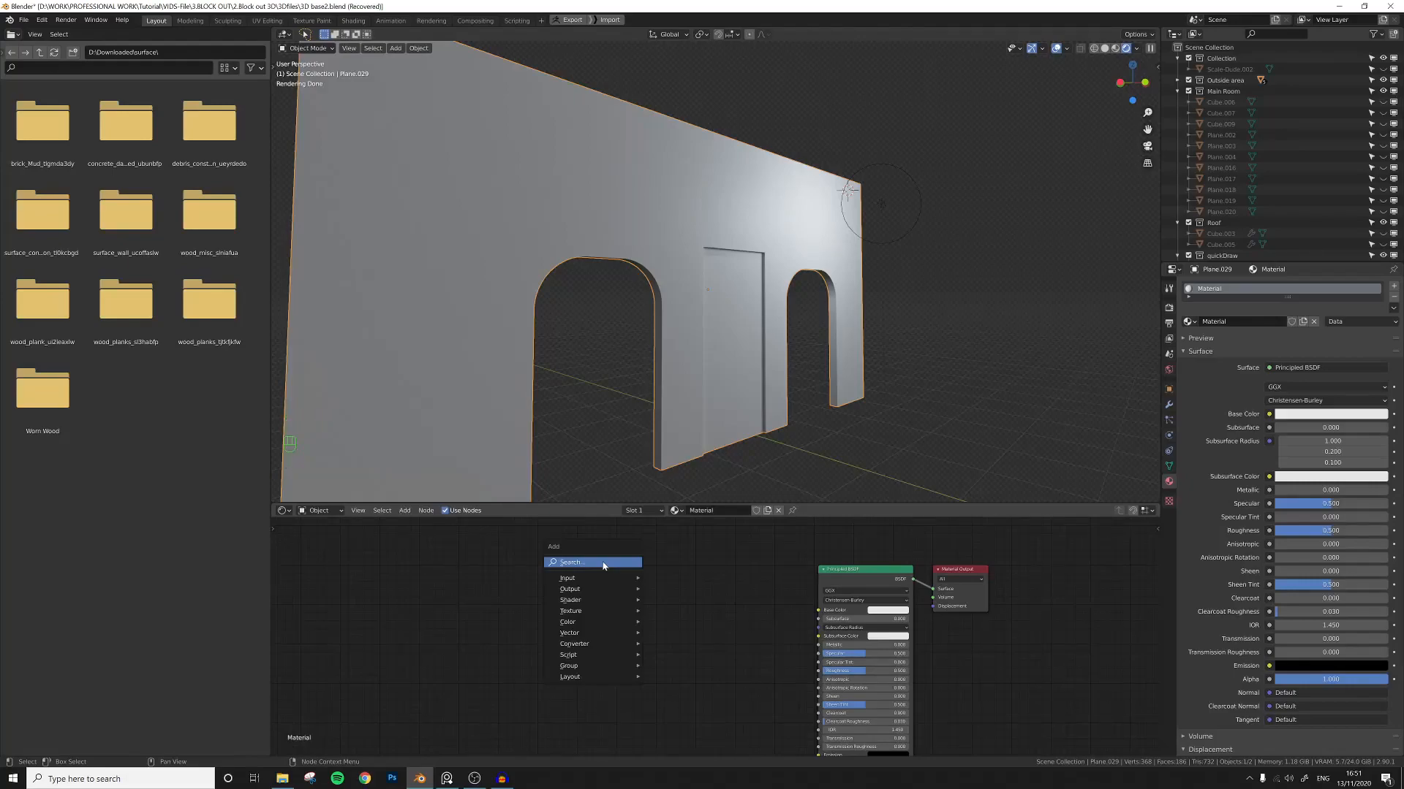
double_click(126, 121)
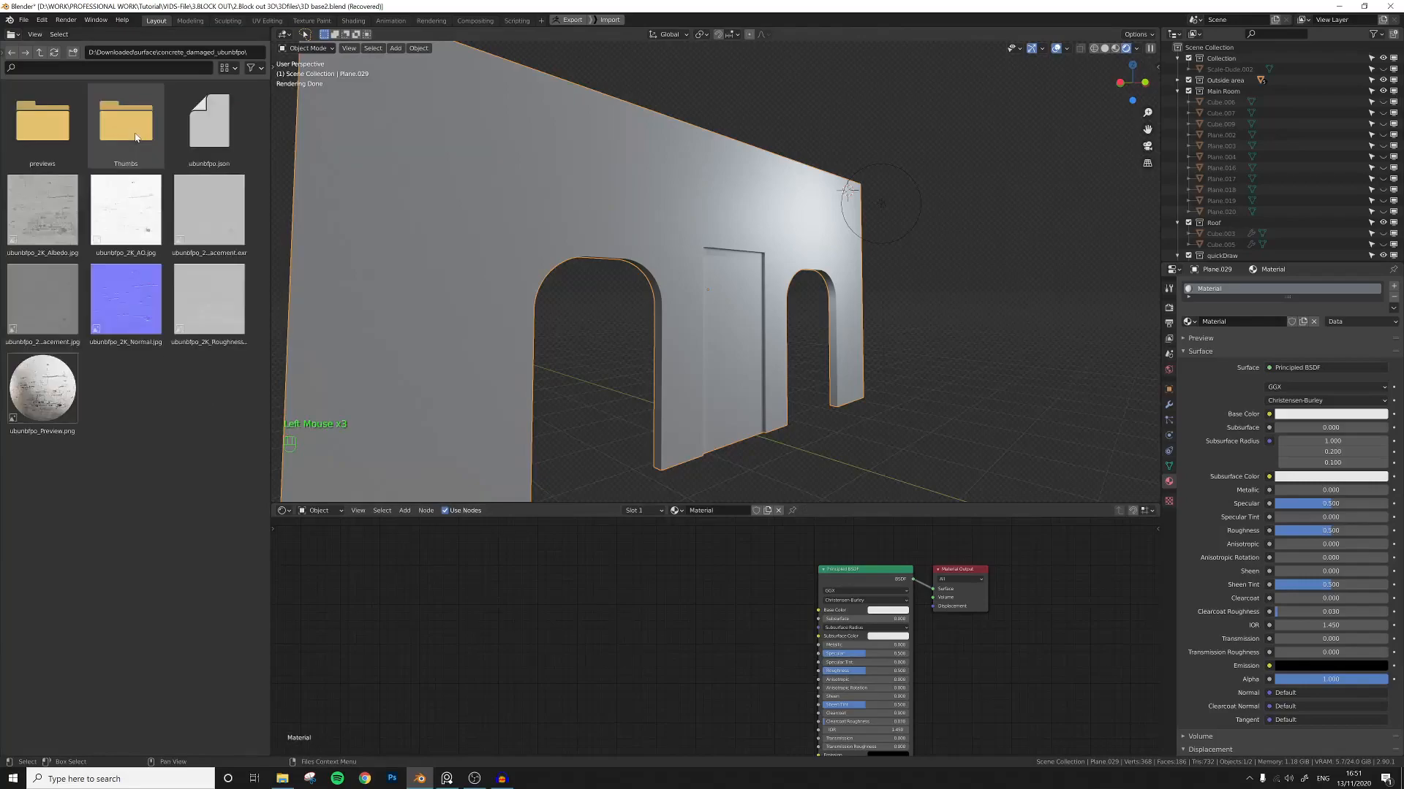
left_click(39, 52)
left_click(130, 213)
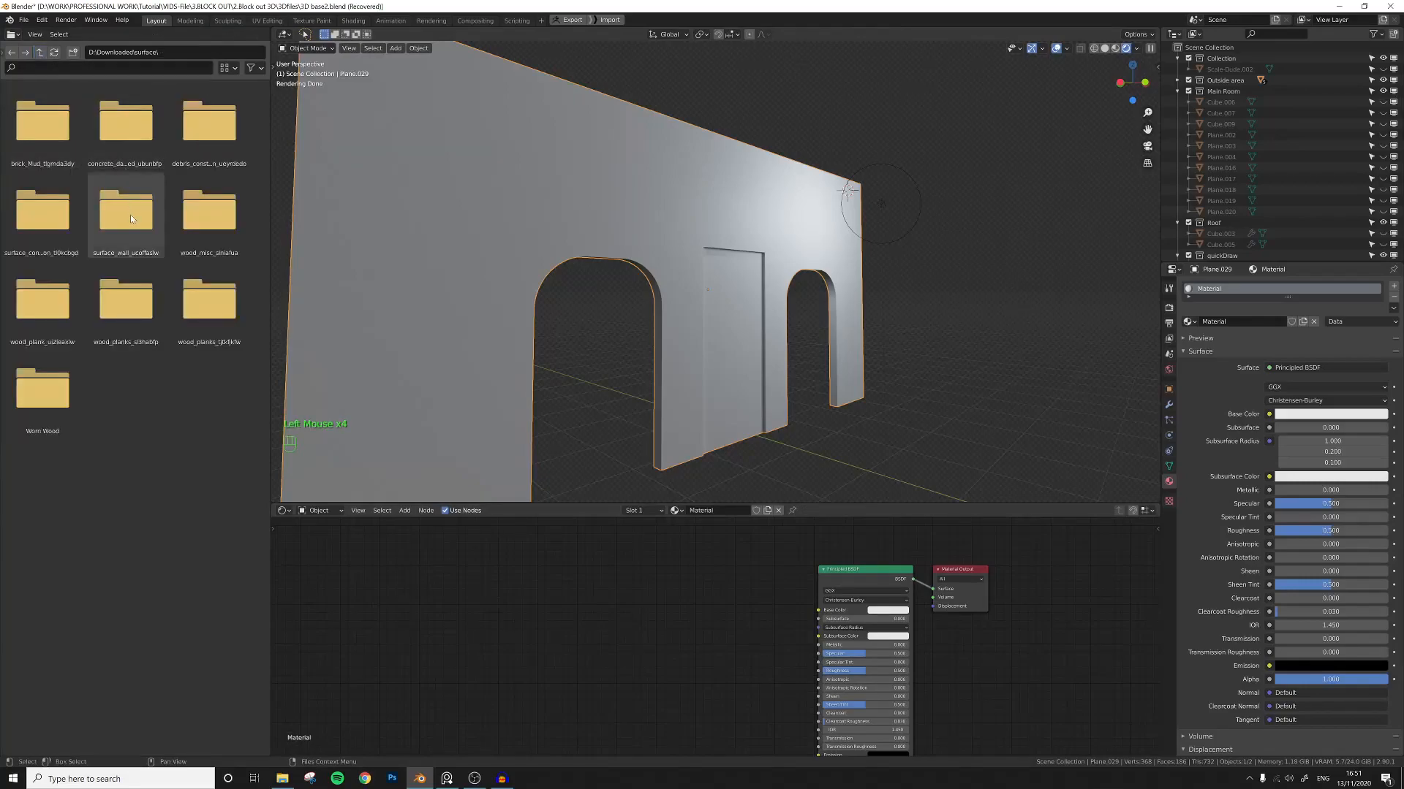
double_click(130, 214)
left_click(40, 214)
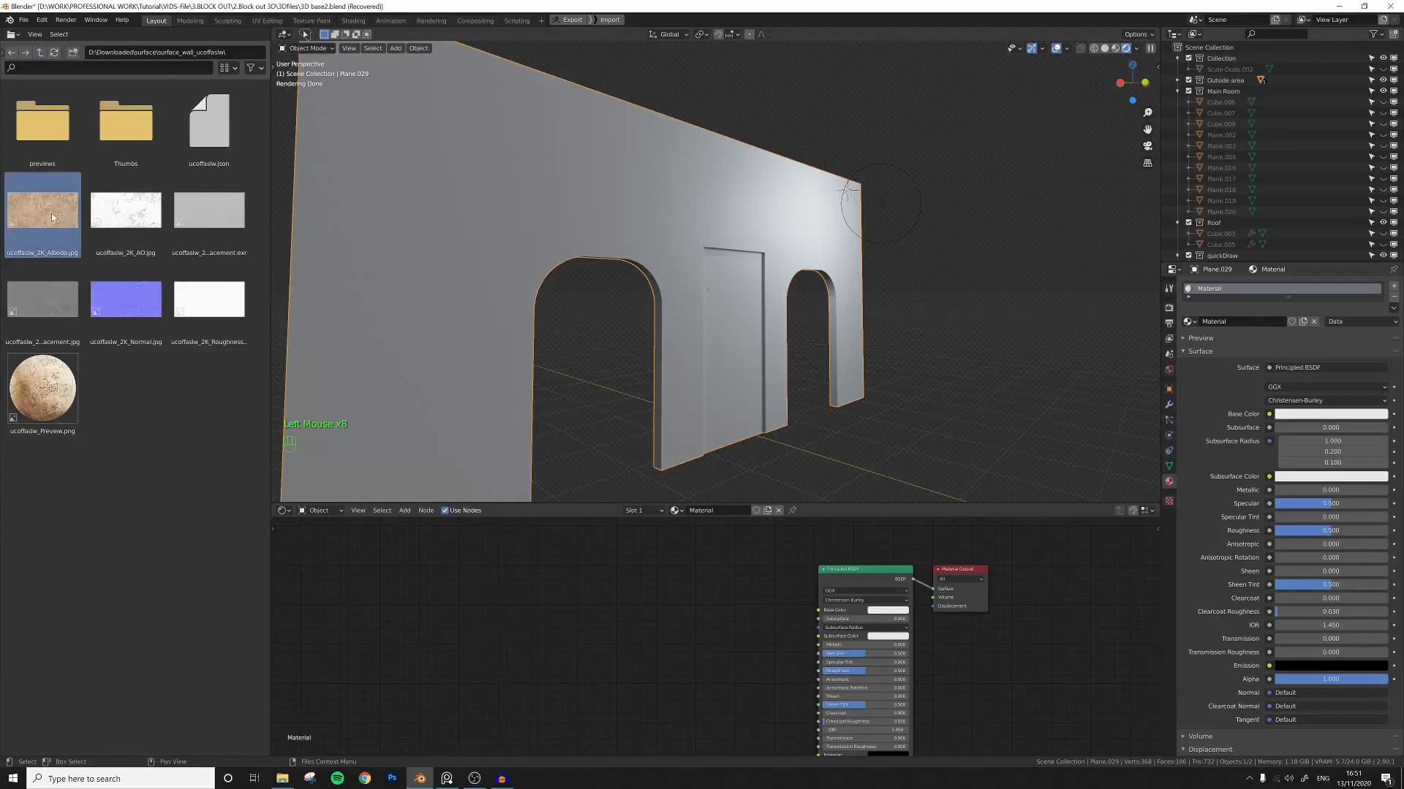
left_click_drag(49, 214, 818, 611)
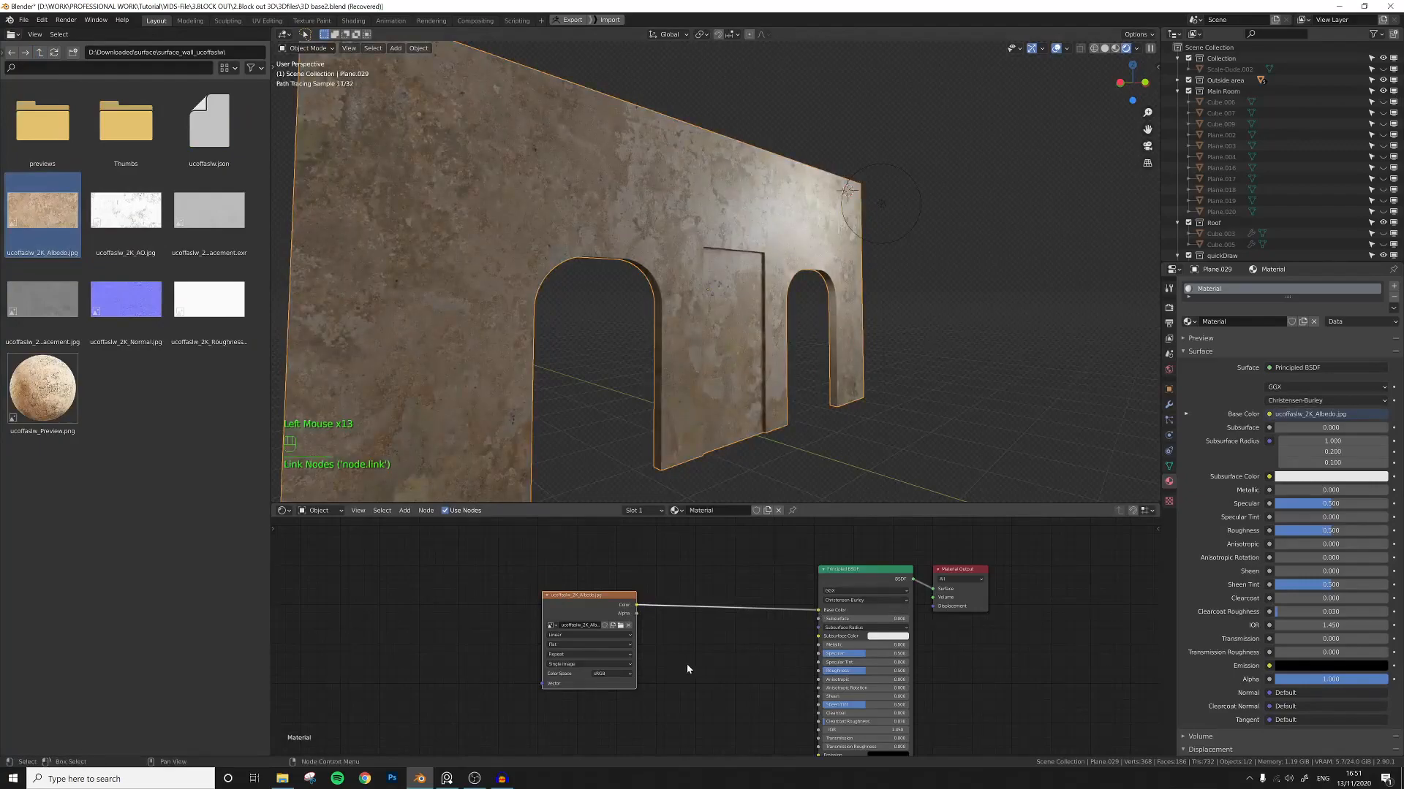
Add Texture Coordinate and Mapping nodes to the albedo image with Node Wrangler and arrange them.
middle_click_drag(685, 663, 681, 657)
middle_click_drag(704, 377, 708, 430)
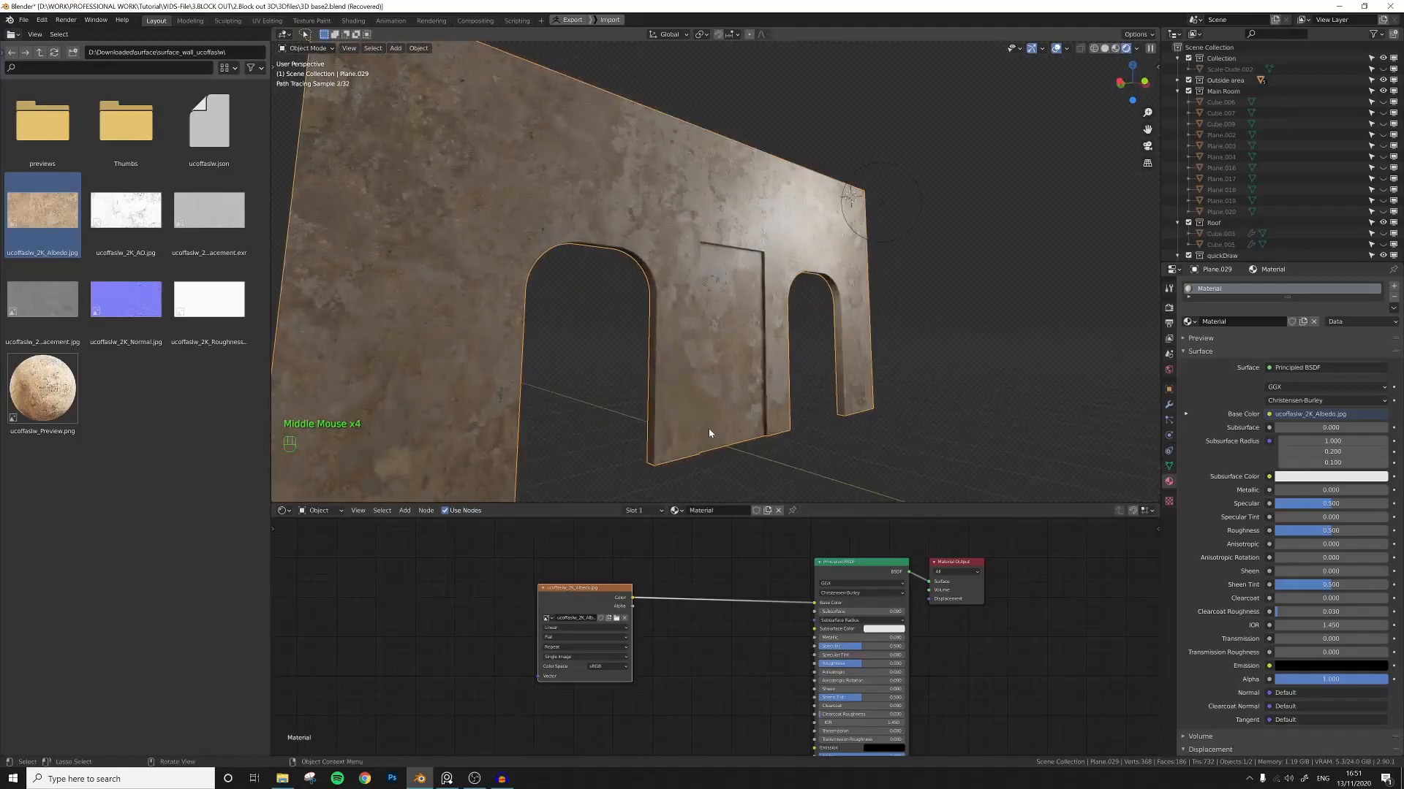
middle_click_drag(564, 592, 642, 564)
left_click_drag(642, 564, 588, 560)
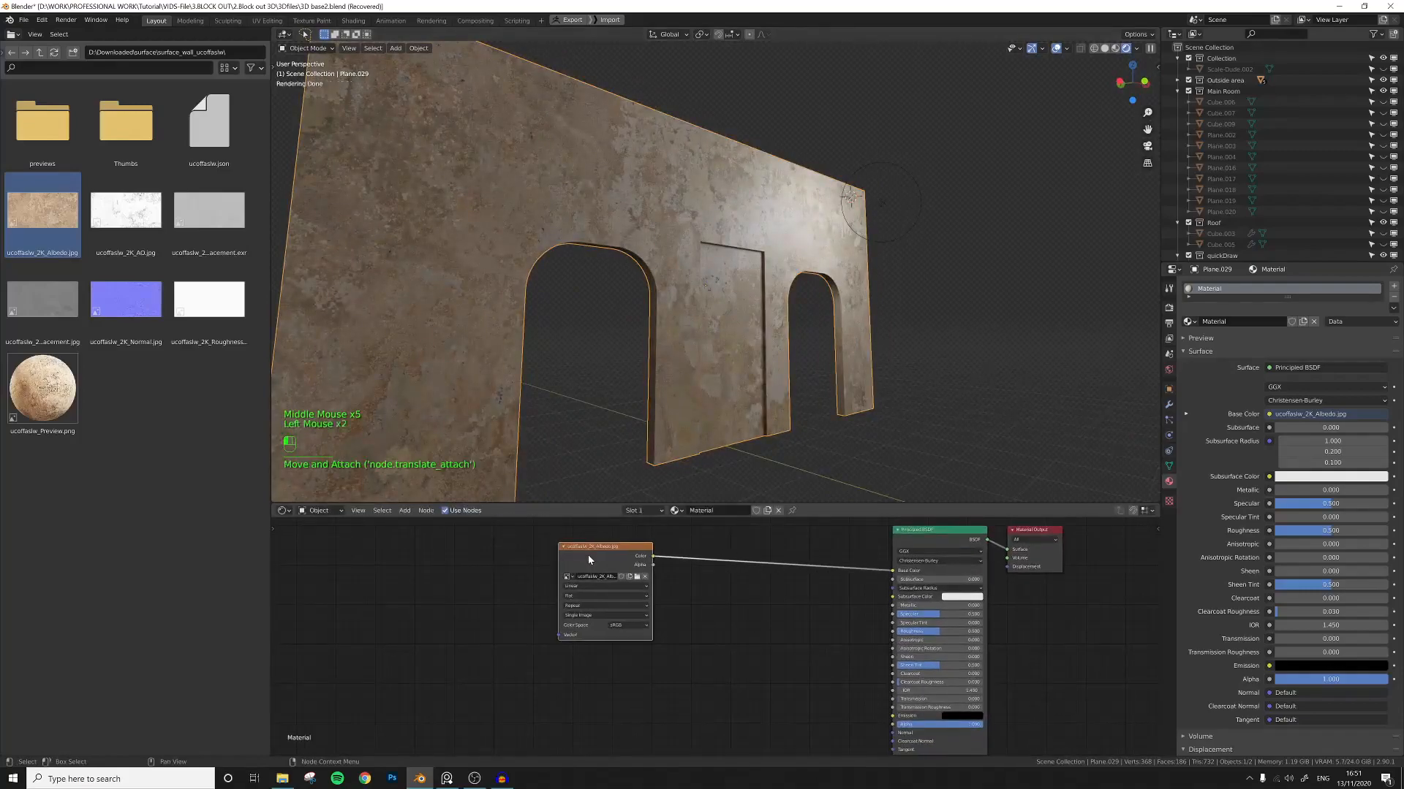
key("ctrl+t")
middle_click_drag(491, 547, 613, 539)
left_click_drag(612, 535, 493, 610)
left_click_drag(602, 559, 471, 562)
left_click(592, 560)
middle_click_drag(592, 559, 652, 594)
middle_click_drag(555, 573, 579, 573)
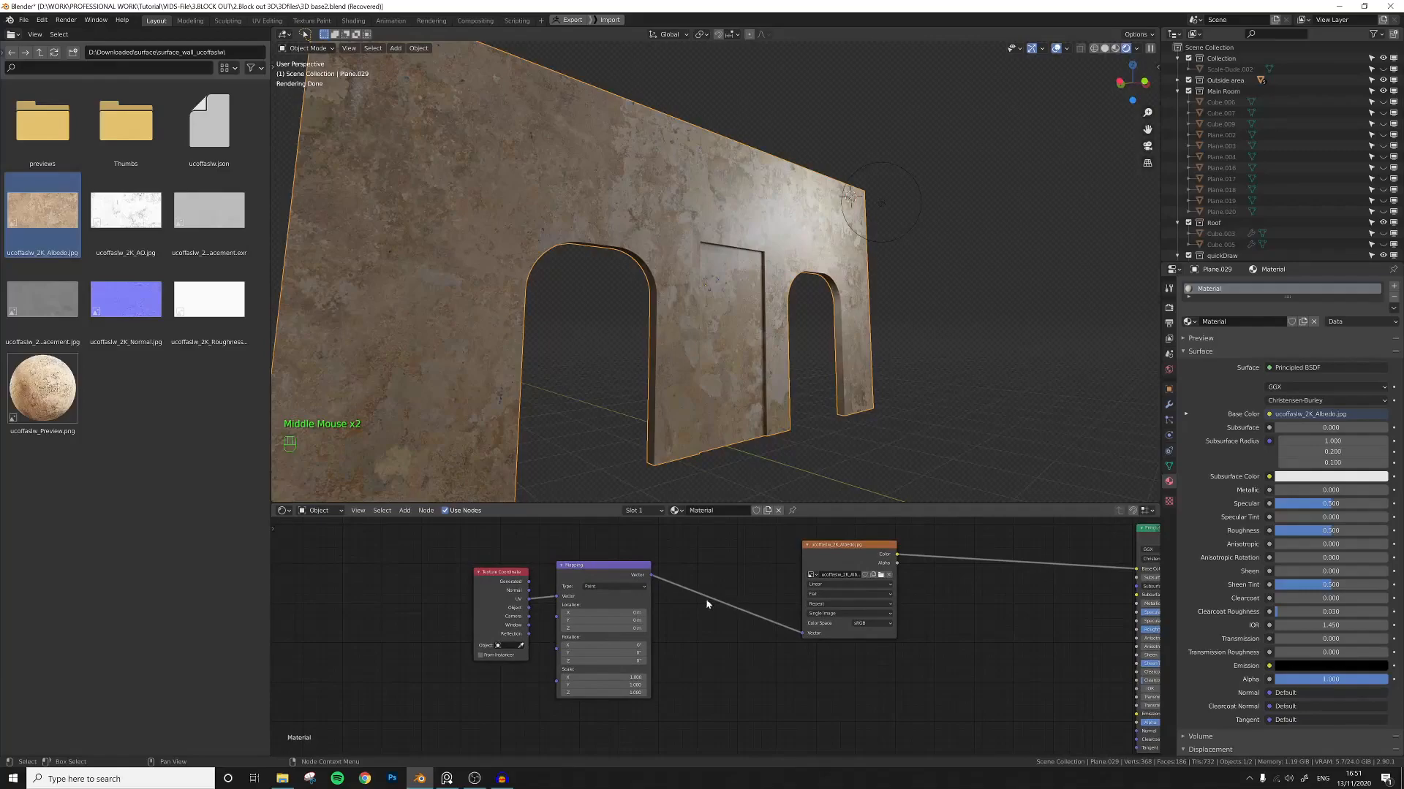
Open the preferences and search the add-ons for the Node Wrangler add-on.
left_click(44, 20)
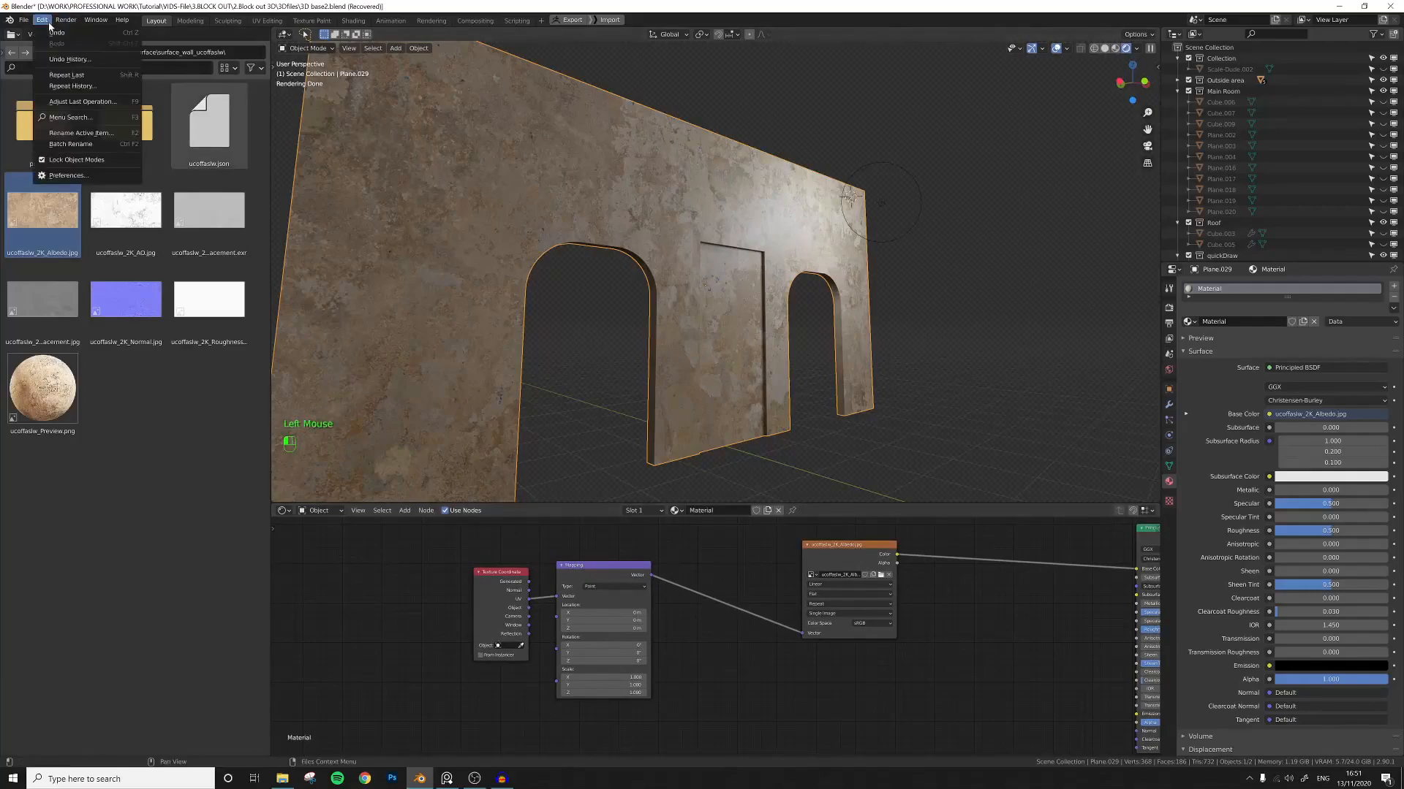
left_click(68, 175)
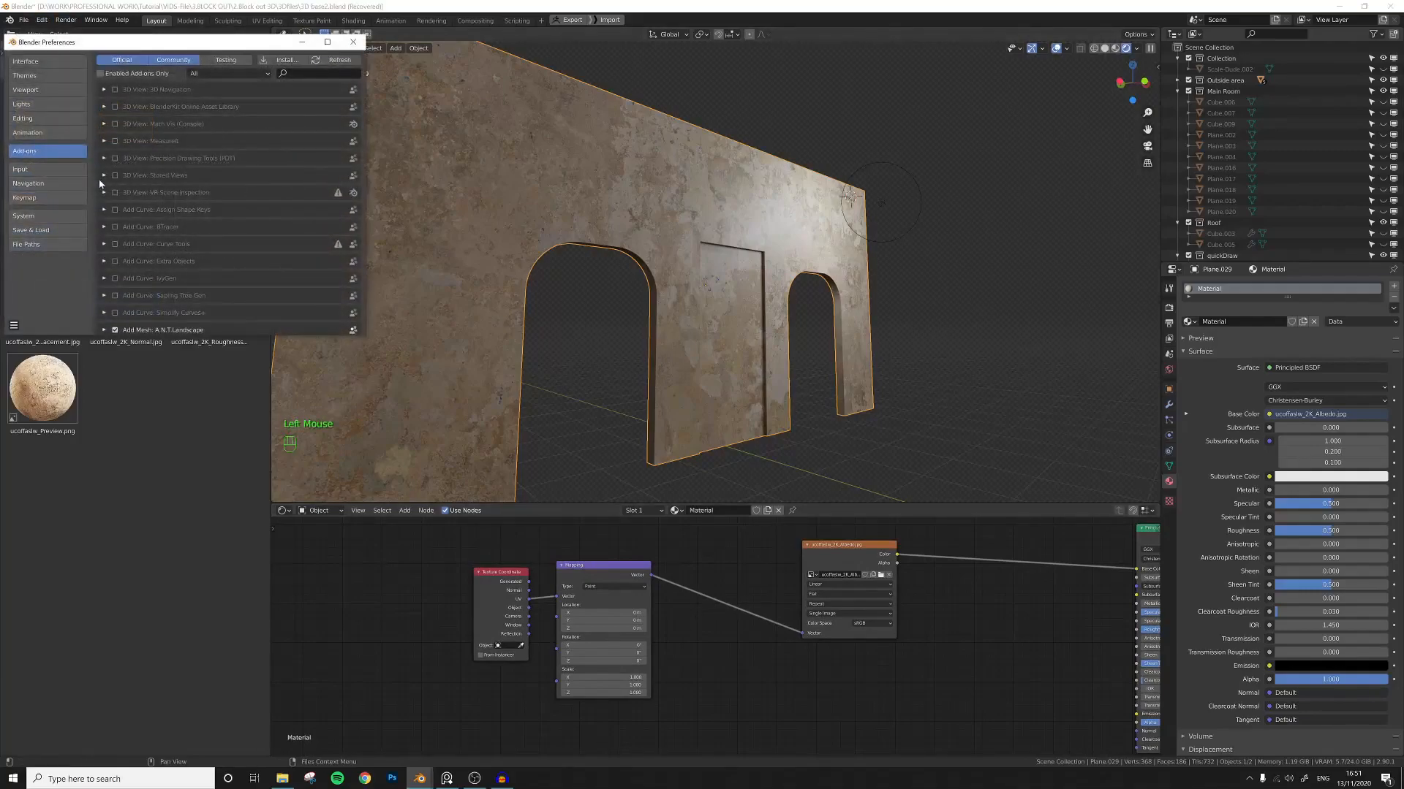
left_click(301, 73)
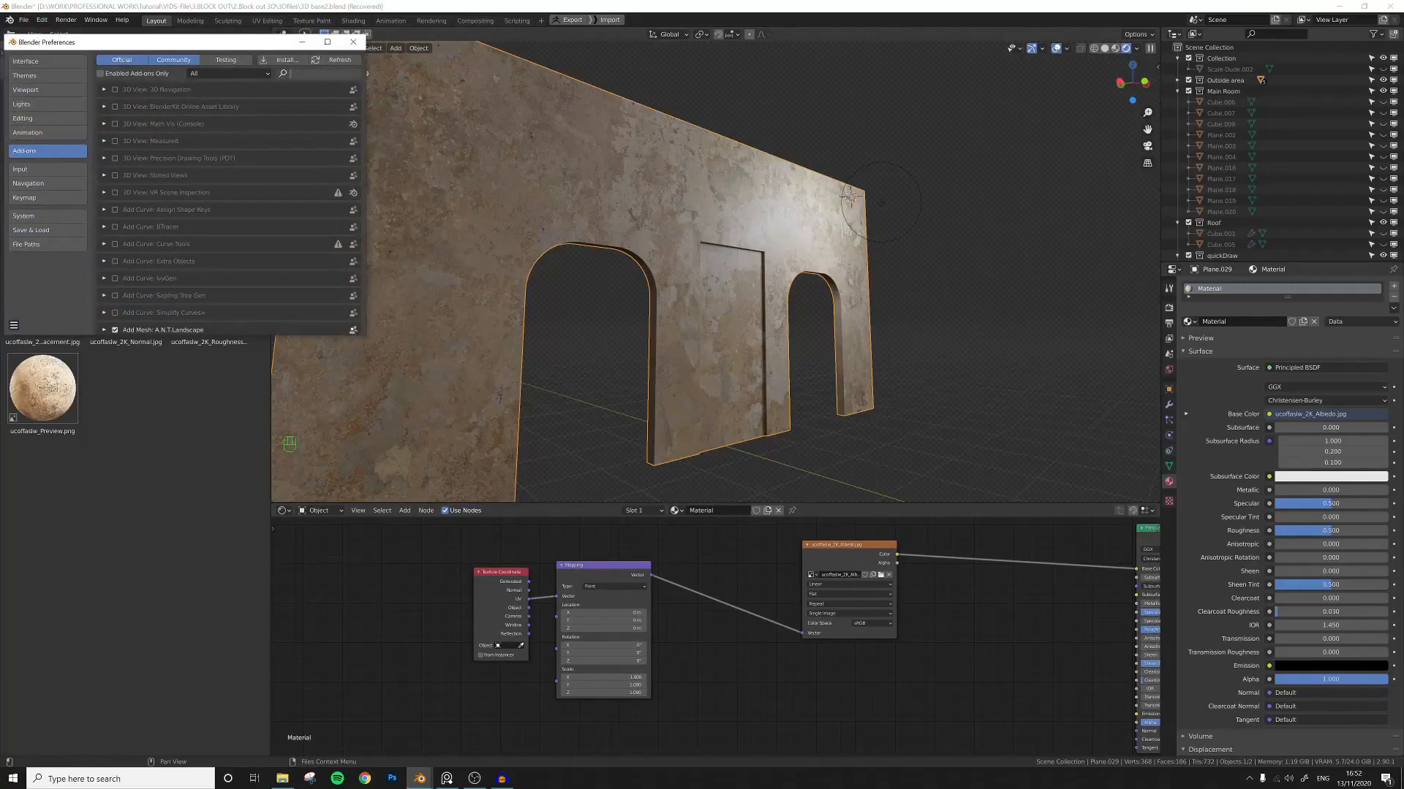
type("node")
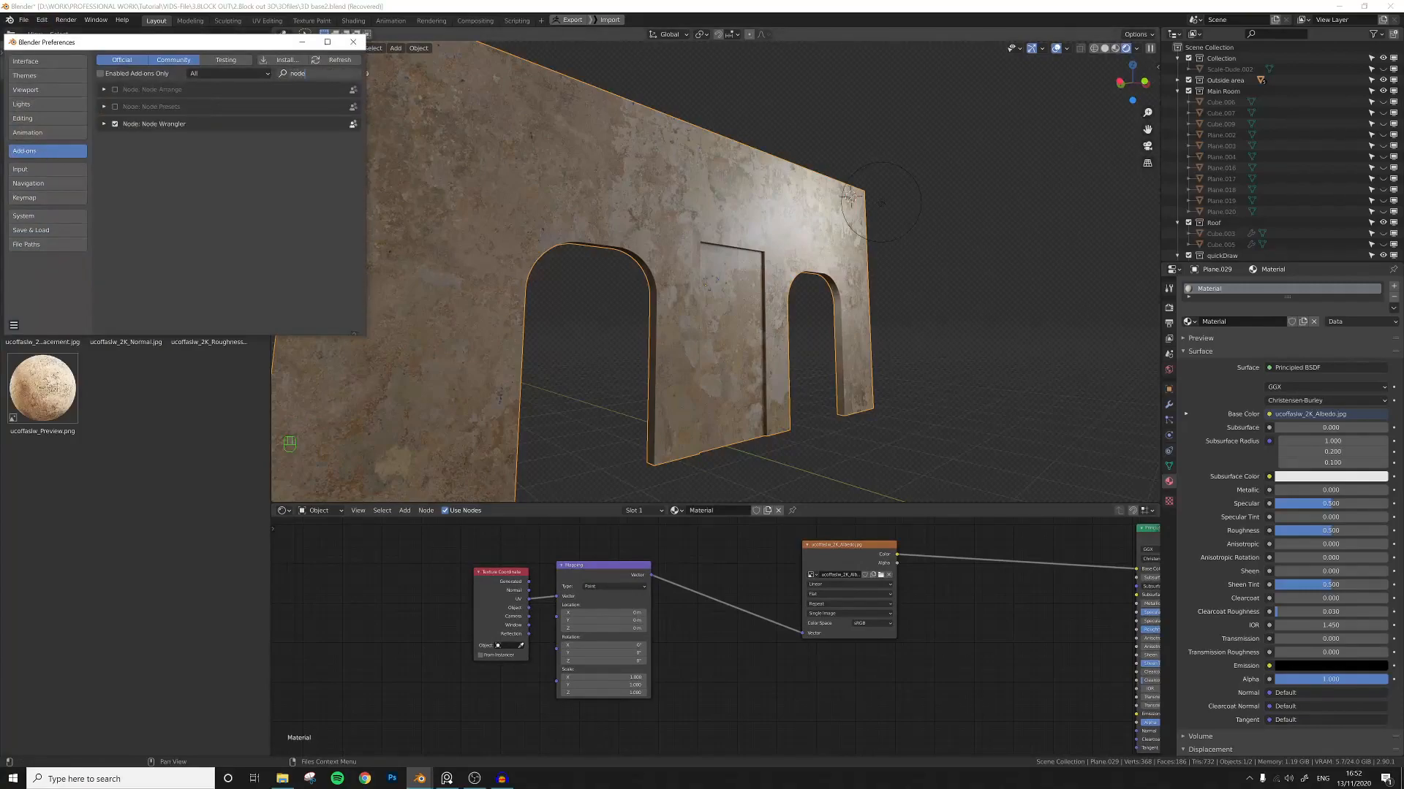
left_click(353, 42)
Set the albedo image's projection to Box and link the Generated coordinates into the Mapping node.
mouse_move(589, 305)
middle_mouse_down()
mouse_move(701, 344)
mouse_move(660, 338)
middle_mouse_up()
scroll(692, 317, "up", 1)
scroll(688, 323, "down", 1)
mouse_move(686, 327)
middle_mouse_down()
mouse_move(746, 366)
mouse_move(708, 335)
middle_mouse_up()
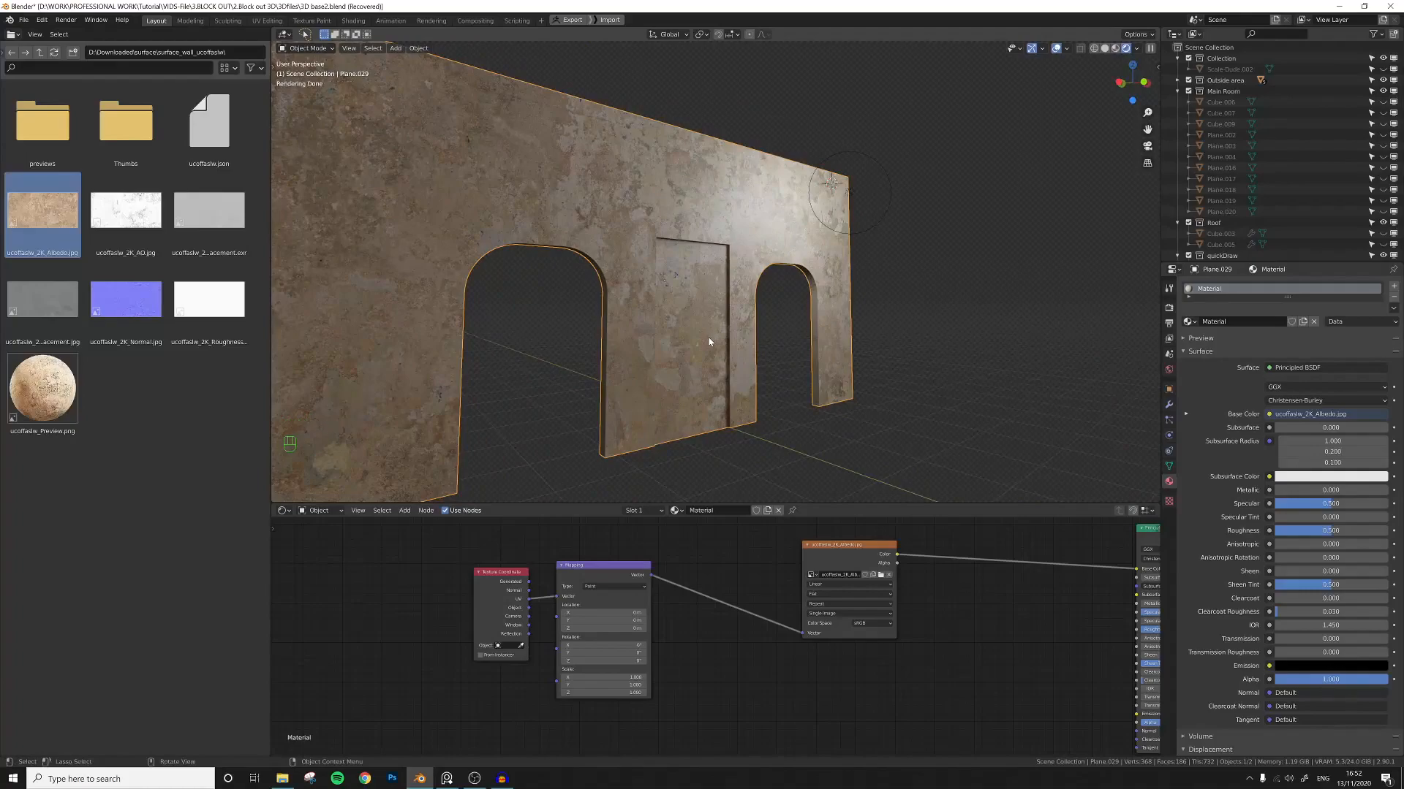
middle_click_drag(714, 337, 722, 339)
scroll(722, 335, "up", 1)
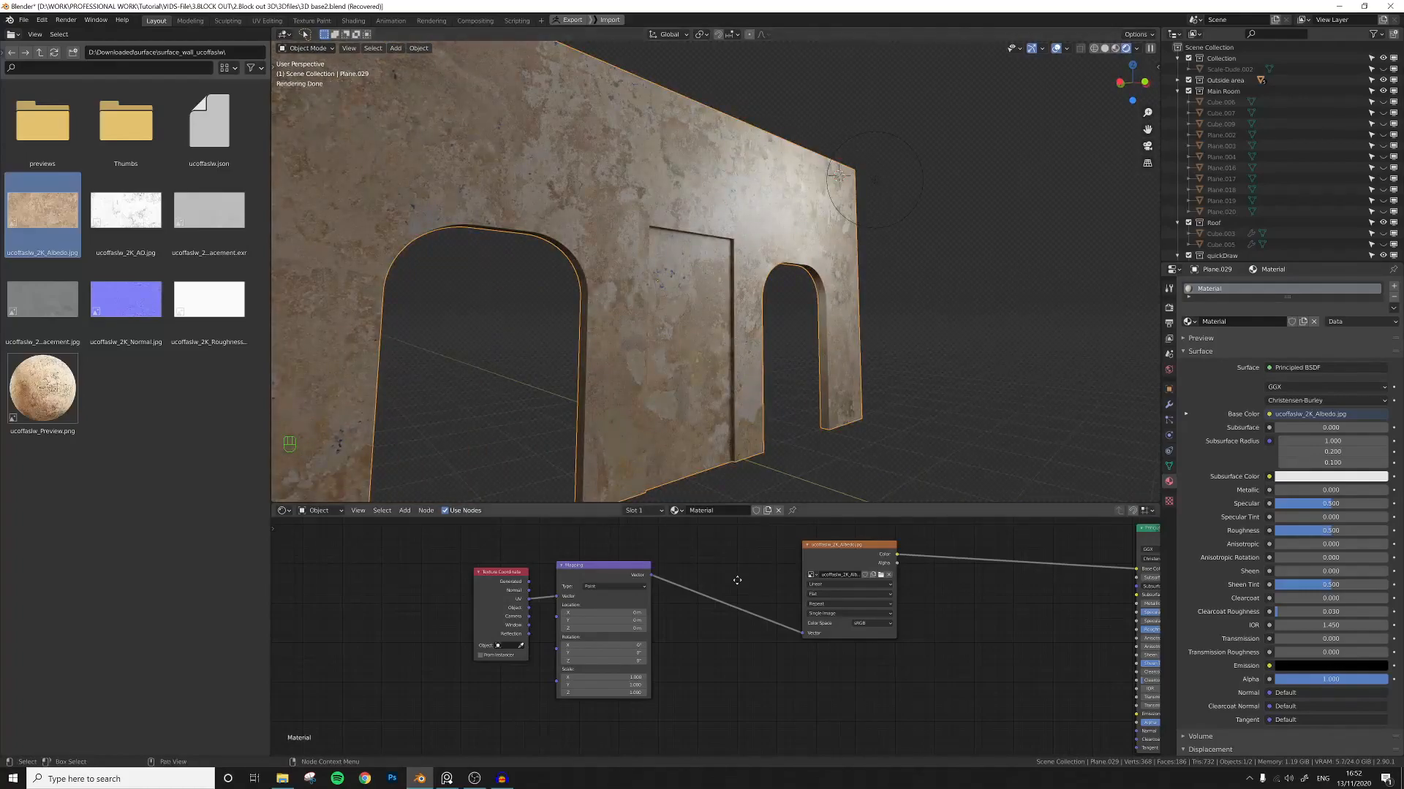
middle_click_drag(739, 580, 673, 584)
scroll(804, 629, "down", 3)
middle_click_drag(818, 637, 699, 625)
left_click_drag(647, 621, 633, 597)
middle_click_drag(688, 586, 721, 615)
scroll(690, 591, "up", 1)
scroll(721, 615, "up", 1)
left_click(633, 597)
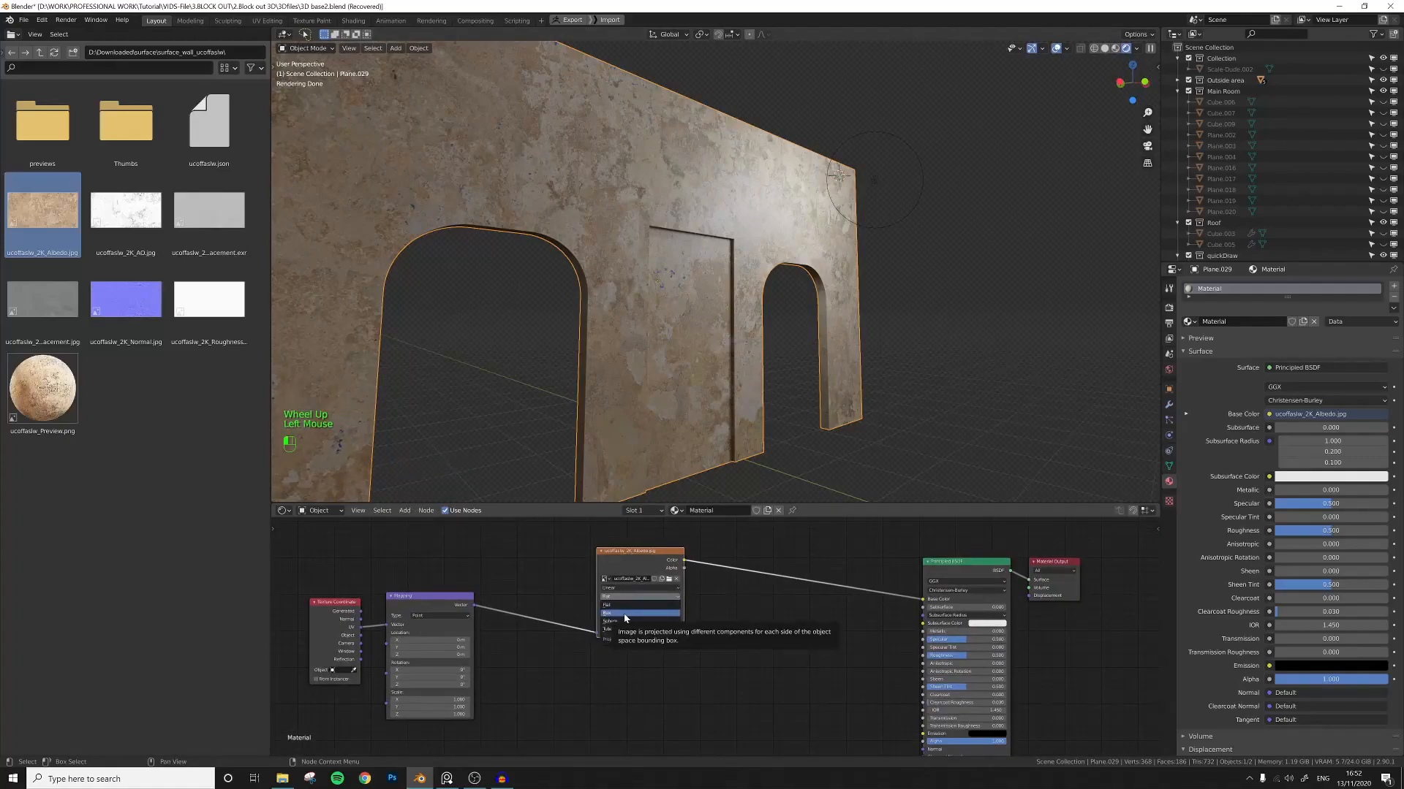
left_click(626, 614)
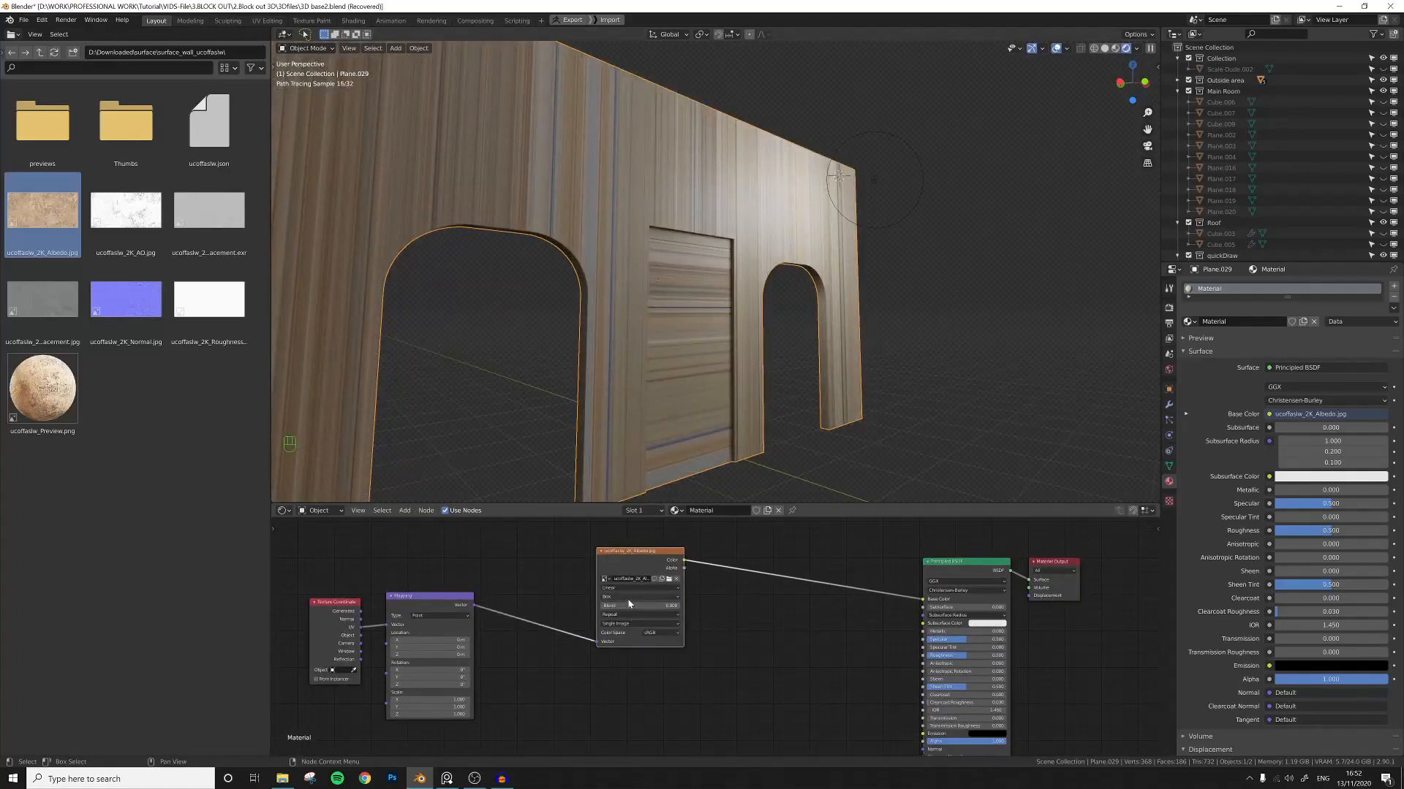
left_click_drag(360, 611, 389, 626)
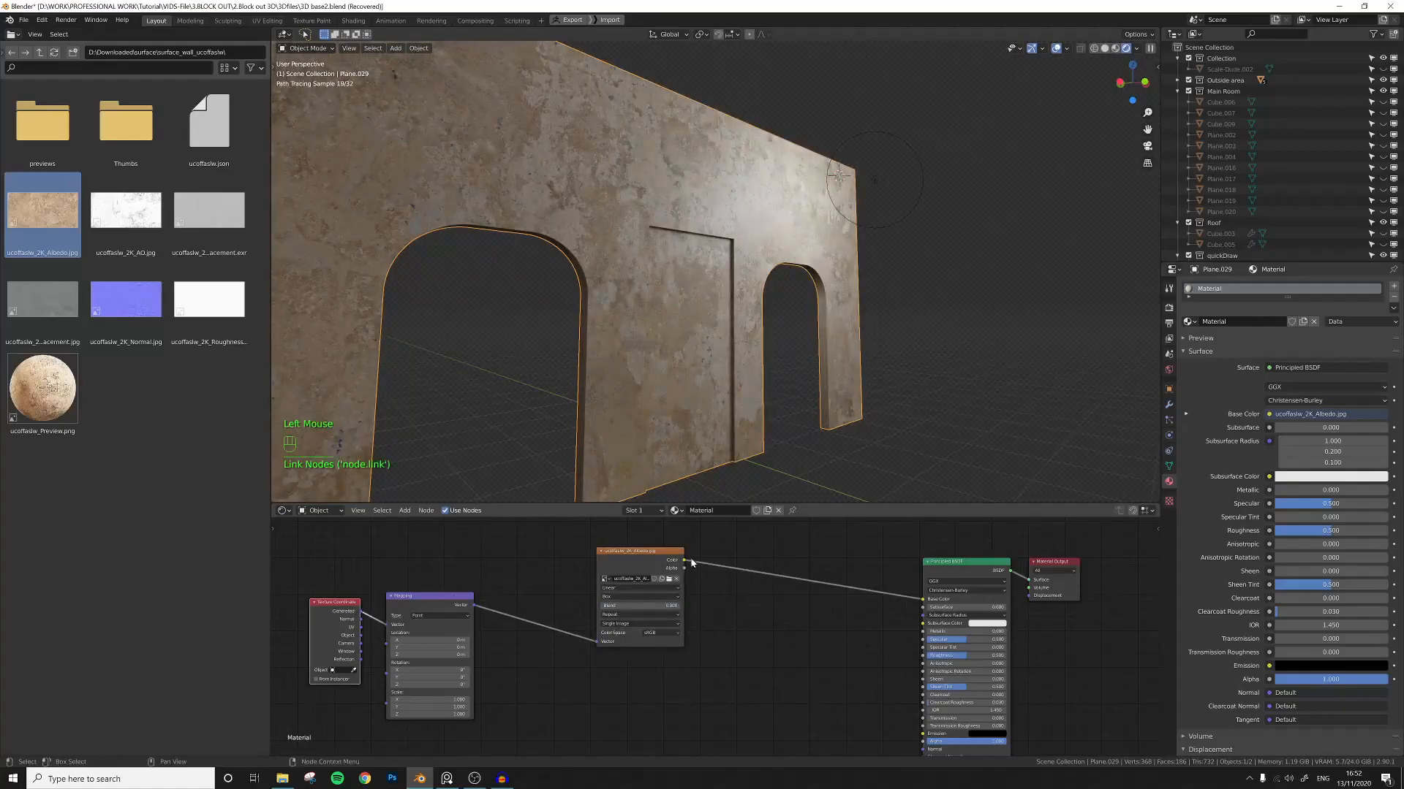
Orbit and zoom around the wall to examine the box-projected texture.
middle_click_drag(711, 432, 685, 405, "shift")
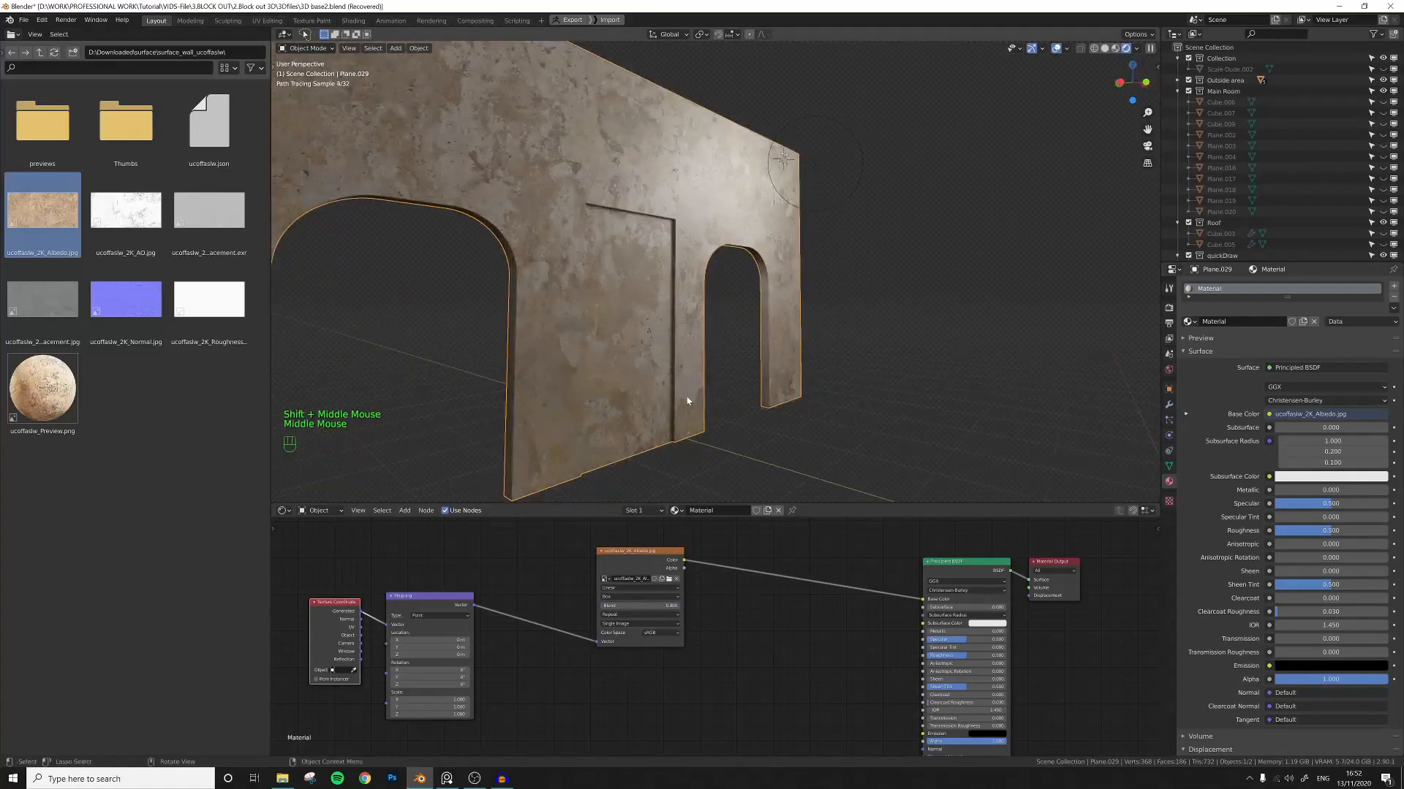
scroll(687, 402, "down", 2)
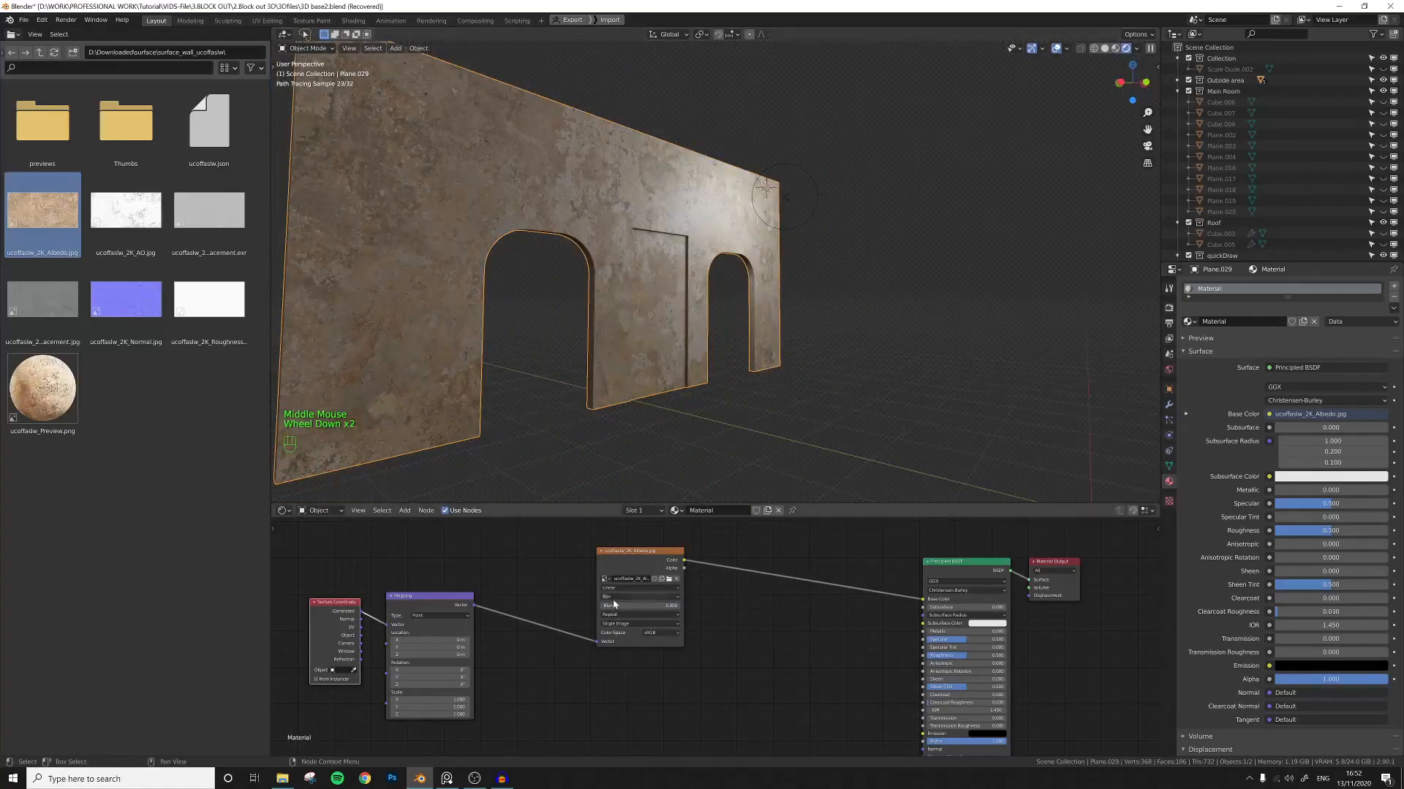
mouse_move(666, 361)
middle_mouse_down()
mouse_move(628, 380)
mouse_move(667, 362)
middle_mouse_up()
scroll(653, 372, "up", 2)
scroll(673, 371, "up", 2)
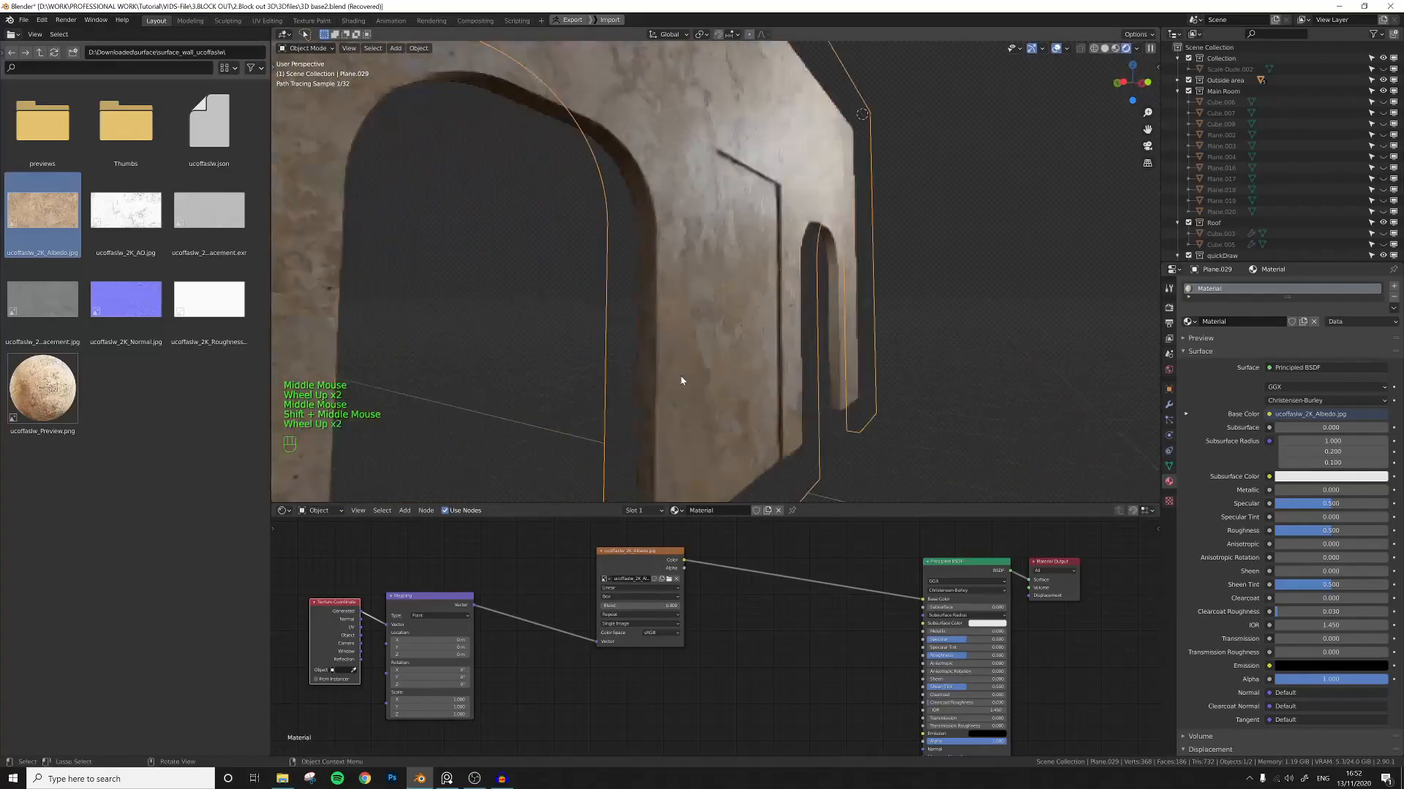
scroll(640, 379, "down", 2)
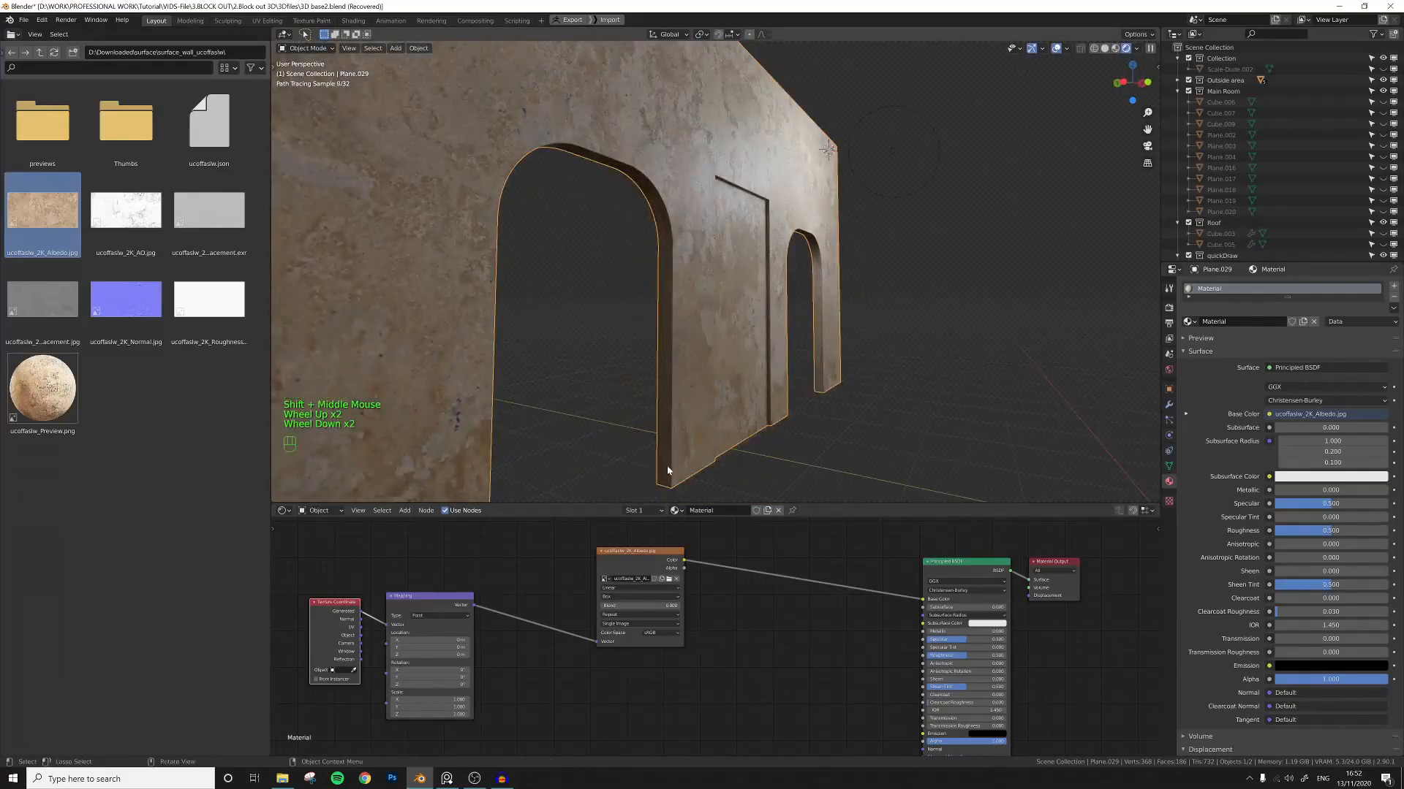
scroll(668, 408, "down", 4)
mouse_move(647, 186)
middle_mouse_down()
mouse_move(767, 370)
mouse_move(730, 398)
mouse_move(724, 377)
middle_mouse_up()
scroll(730, 395, "up", 1)
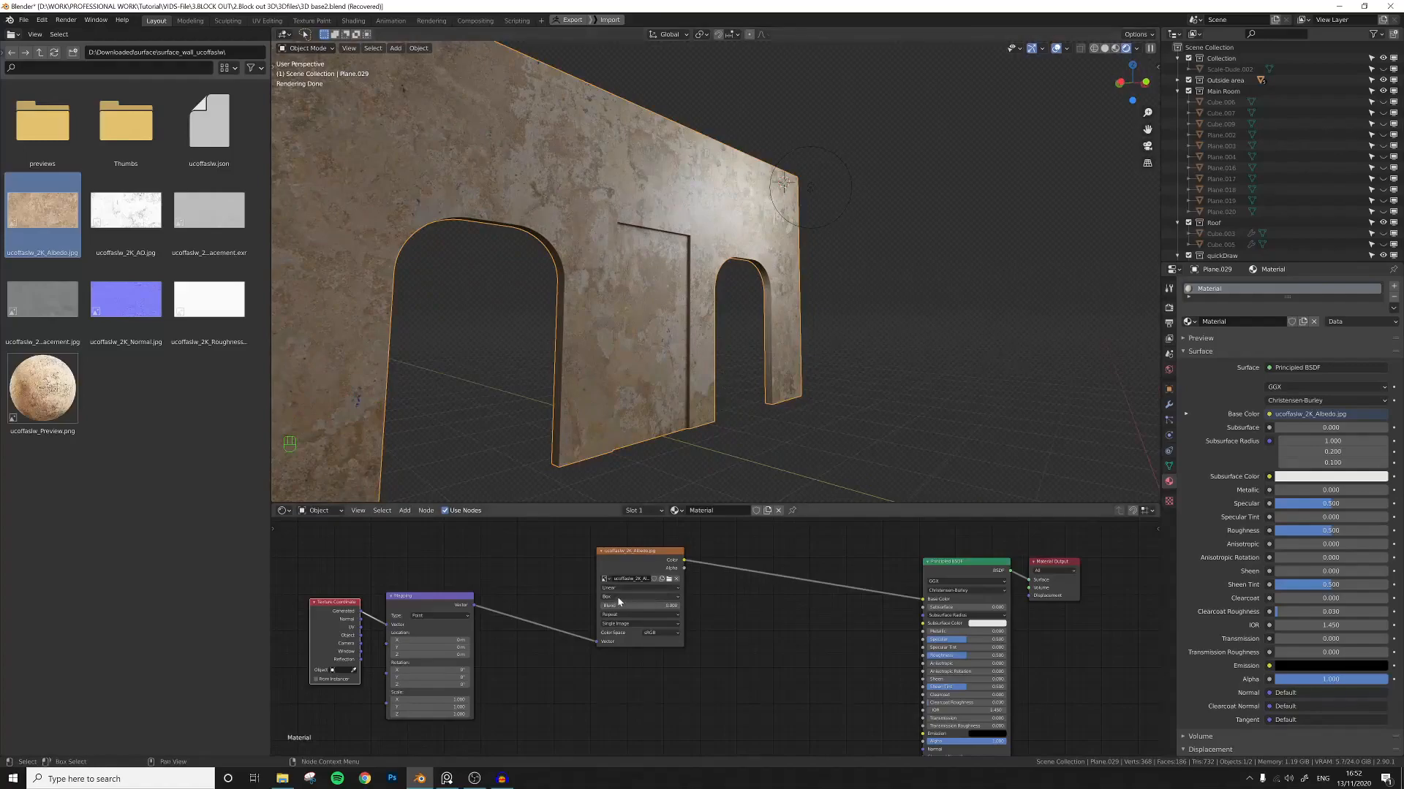
Bring the roughness image into the node editor and set its color space to Non-Color.
left_click_drag(632, 565, 599, 553)
middle_click_drag(773, 588, 712, 603)
scroll(694, 587, "down", 2)
left_click(713, 603)
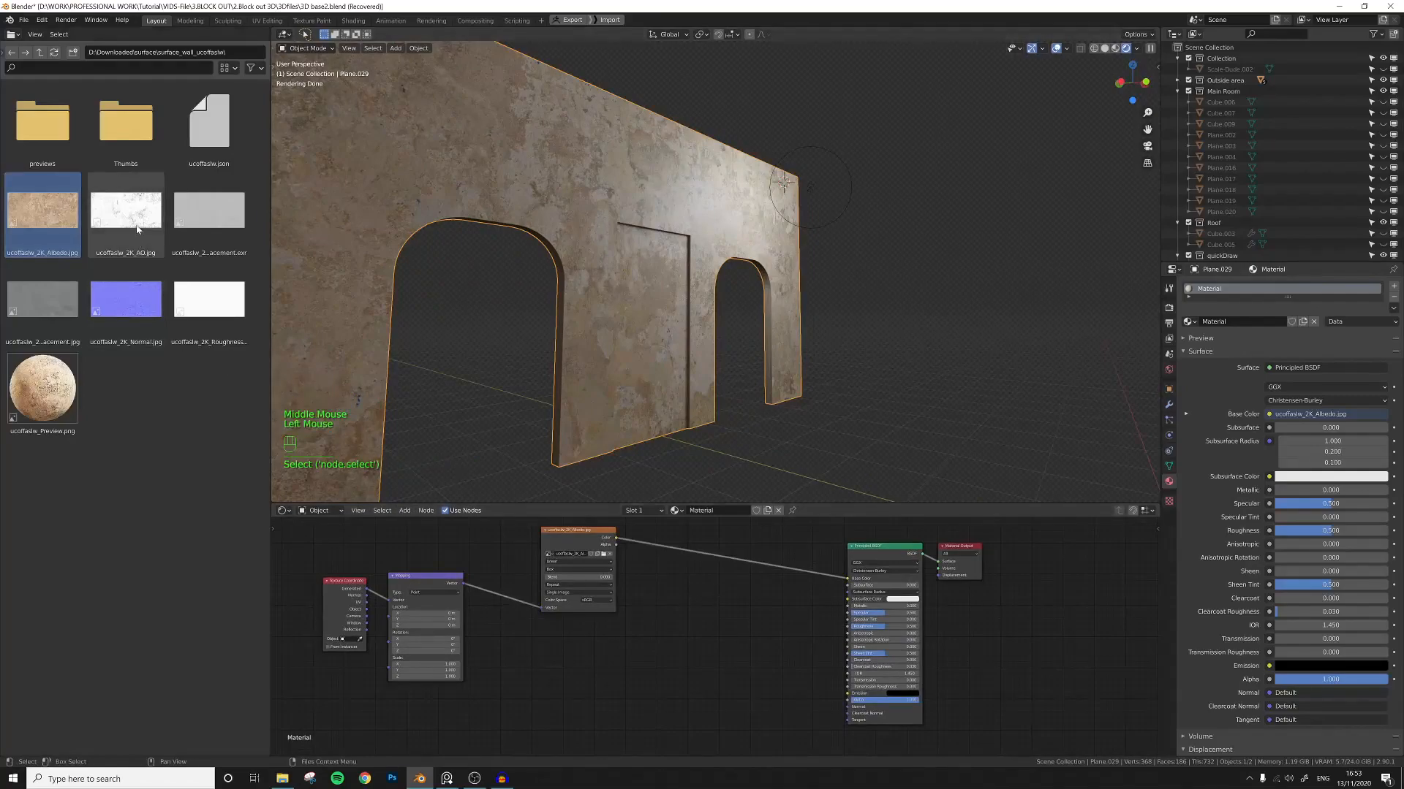
left_click_drag(209, 300, 573, 672)
middle_click_drag(671, 650, 677, 625)
left_click_drag(599, 644, 585, 614)
left_click(607, 674)
left_click(613, 704)
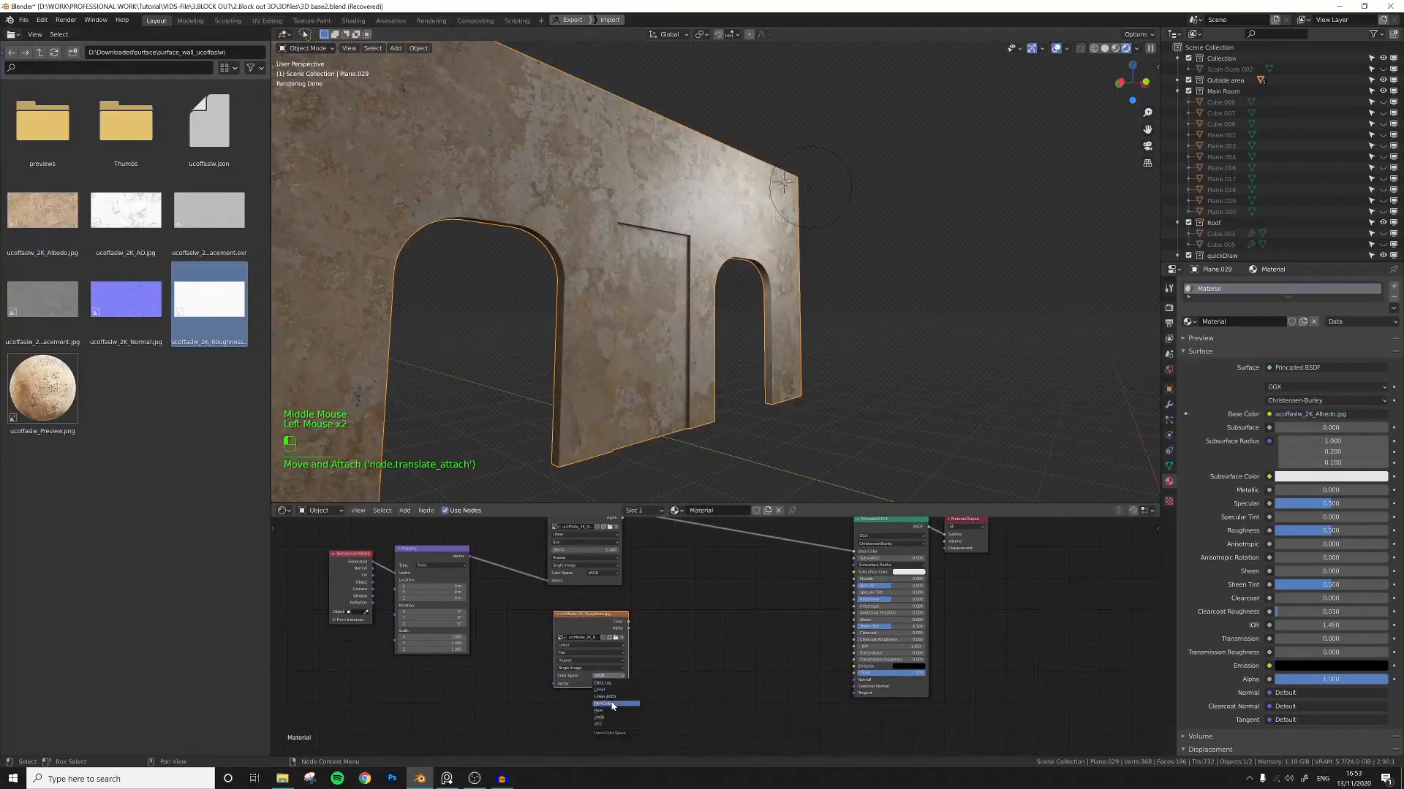
middle_click_drag(660, 627, 695, 656)
left_click_drag(620, 653, 615, 649)
left_click(615, 649)
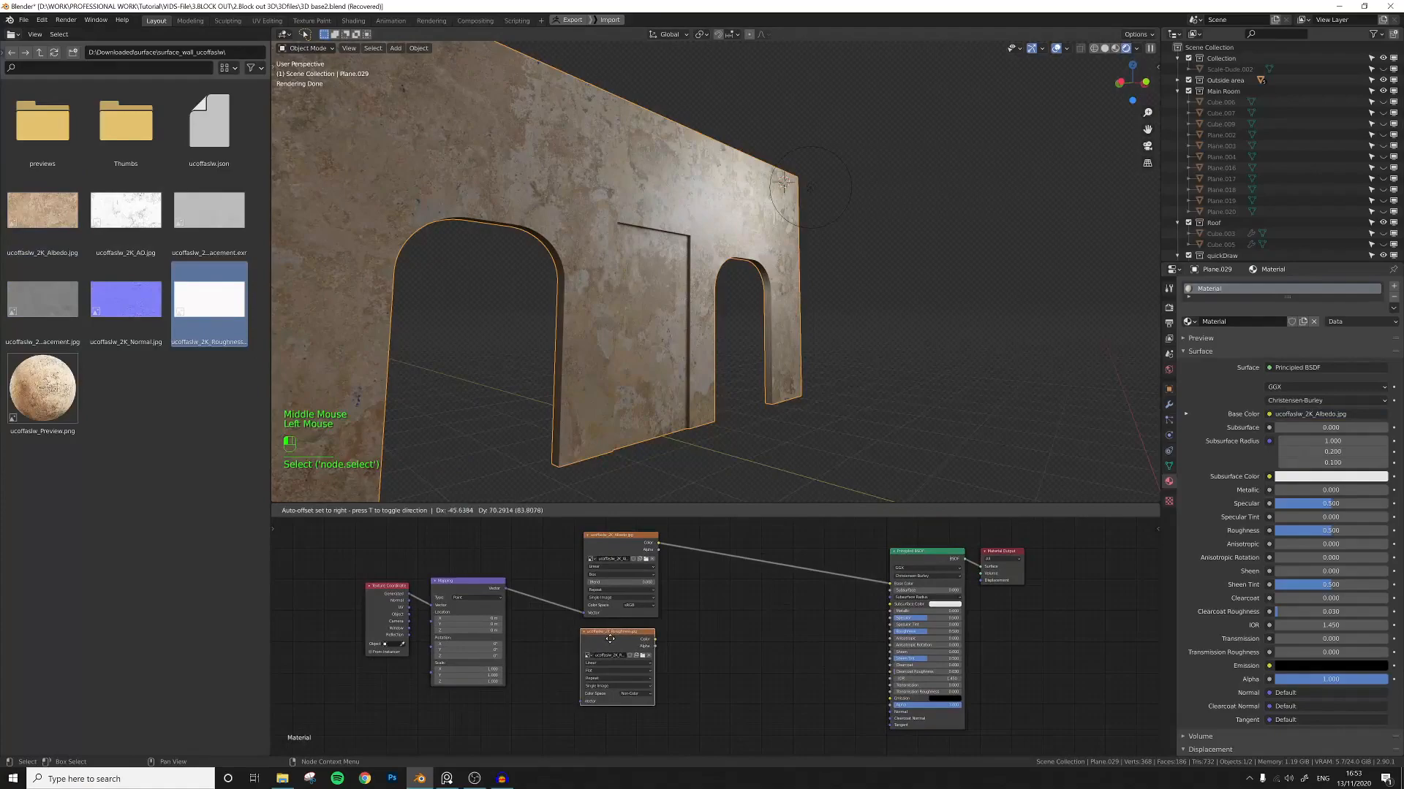
Rearrange the albedo and roughness image nodes in the node editor.
middle_click(687, 622)
scroll(687, 622, "up", 2)
middle_click(684, 632)
scroll(684, 628, "up", 1)
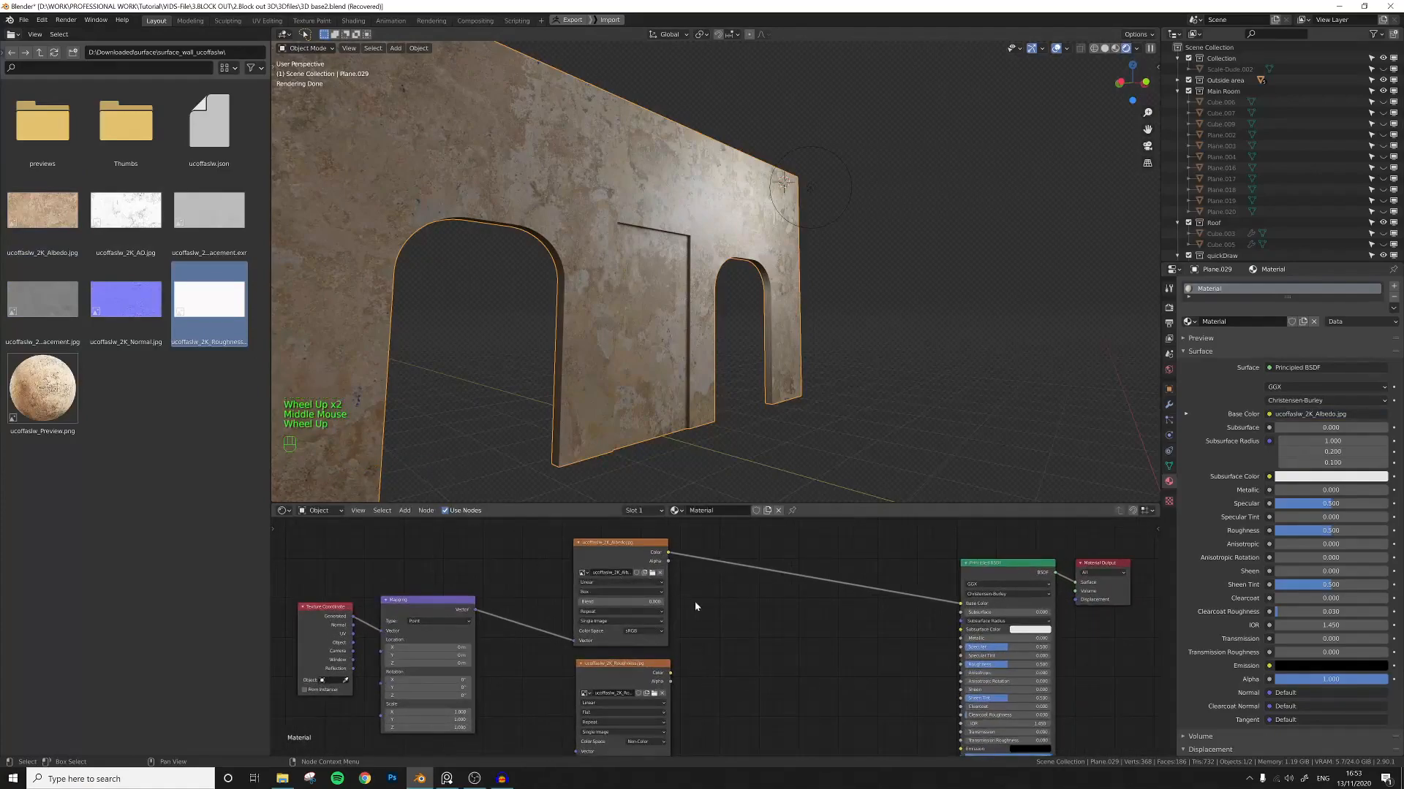
left_click_drag(625, 552, 624, 544)
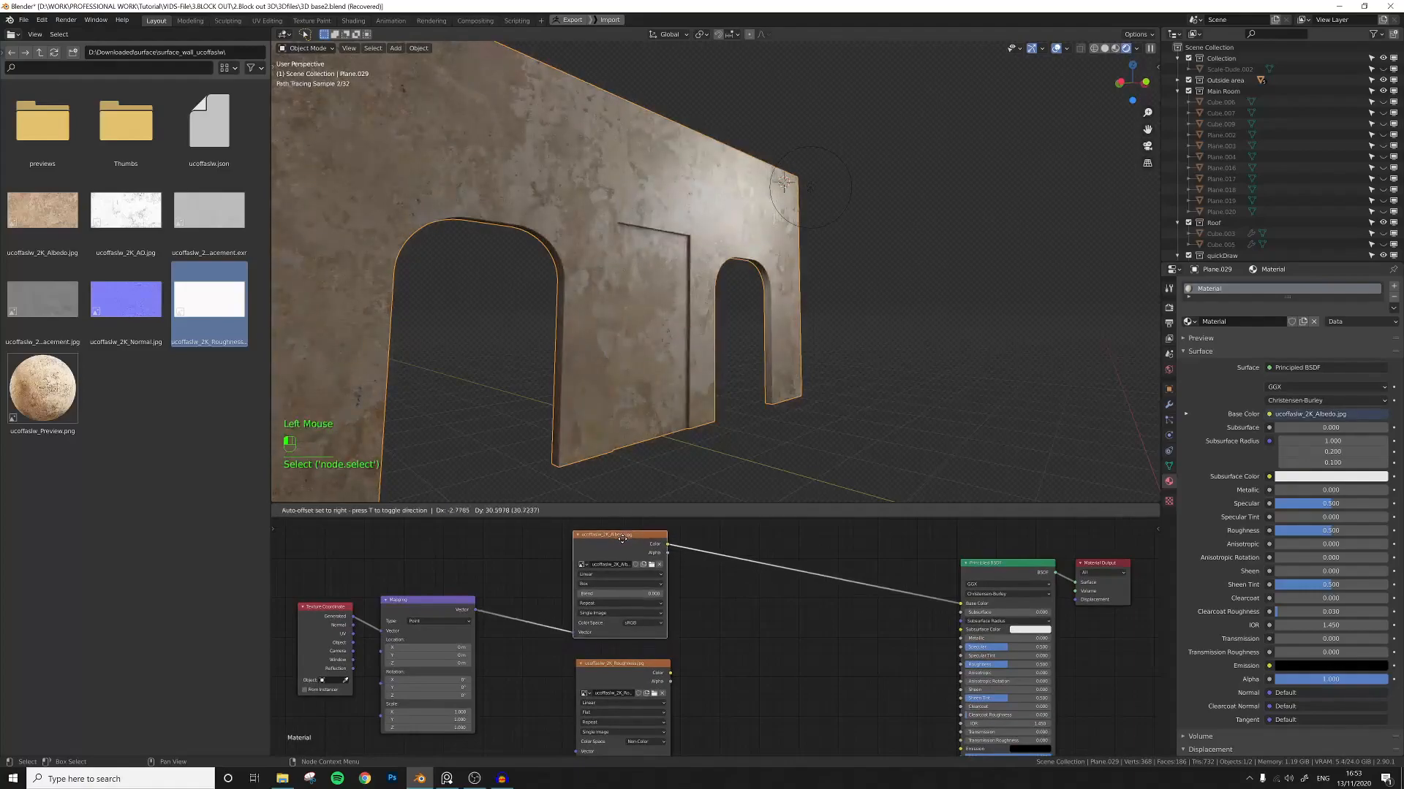
middle_click_drag(709, 687, 686, 649)
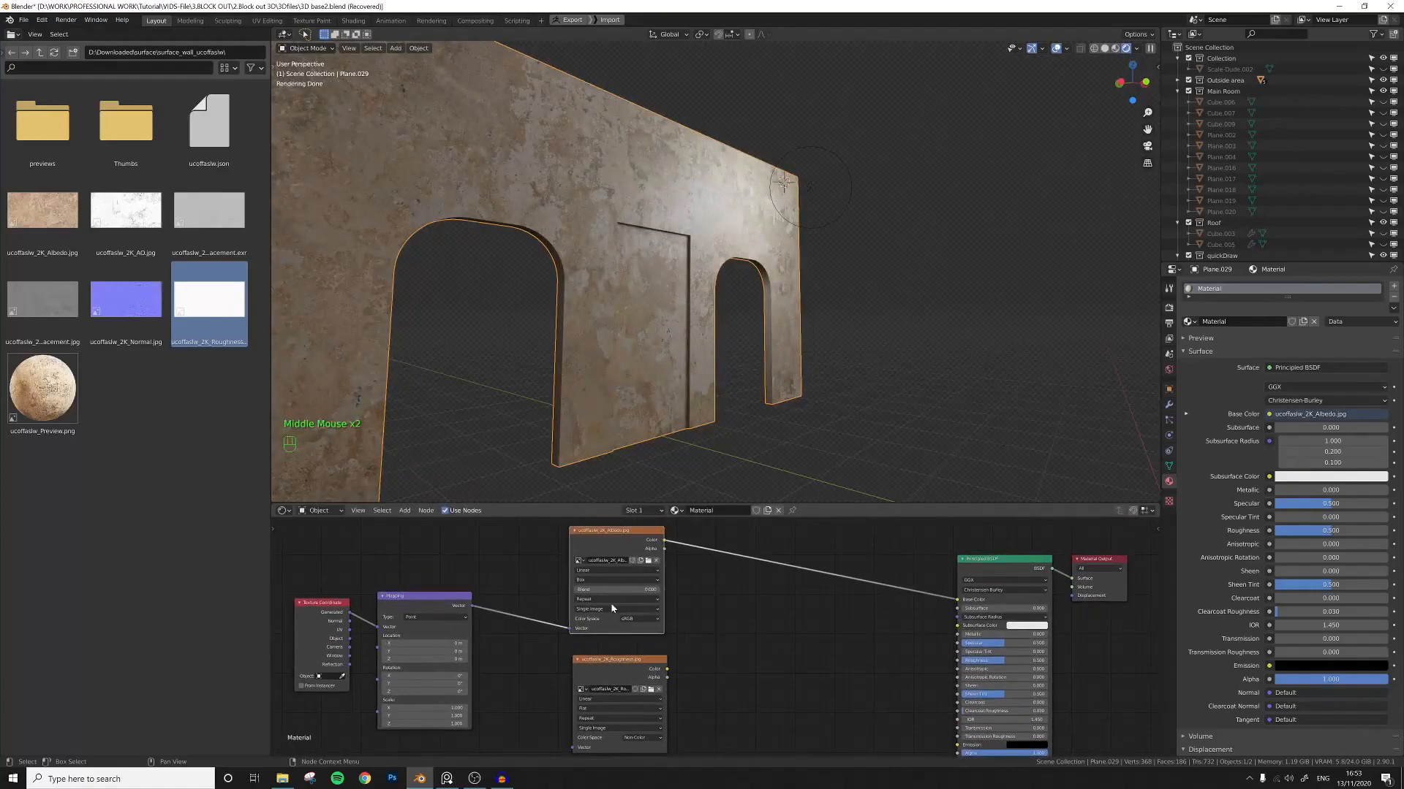
middle_click_drag(726, 693, 684, 658)
Add a ColorRamp between the roughness image and the Principled BSDF's Roughness input.
left_click(665, 651)
left_click(721, 621)
key("shift+a")
left_click(720, 621)
type("color")
key("Down")
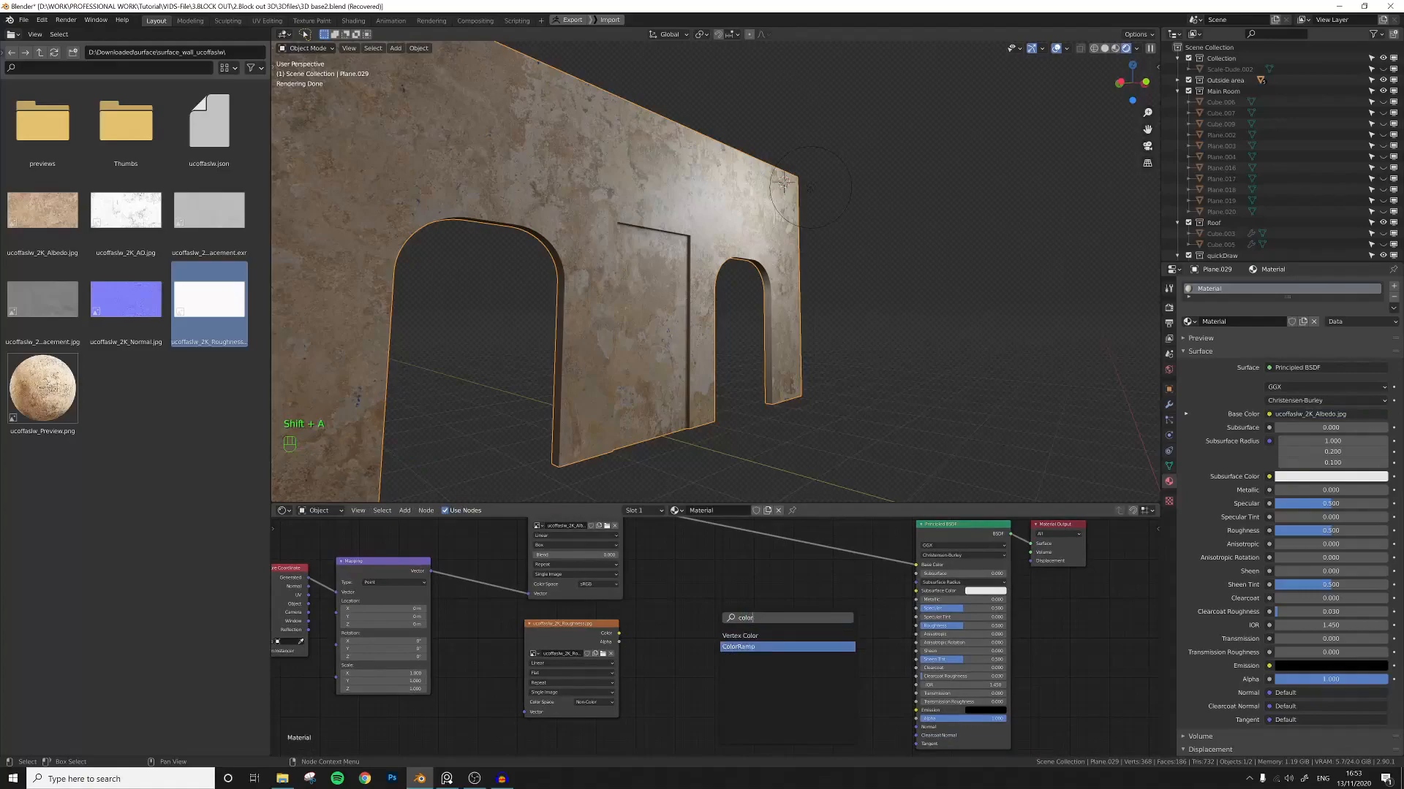
key("Return")
left_click(683, 589)
left_click(656, 651)
left_click_drag(618, 633, 682, 662)
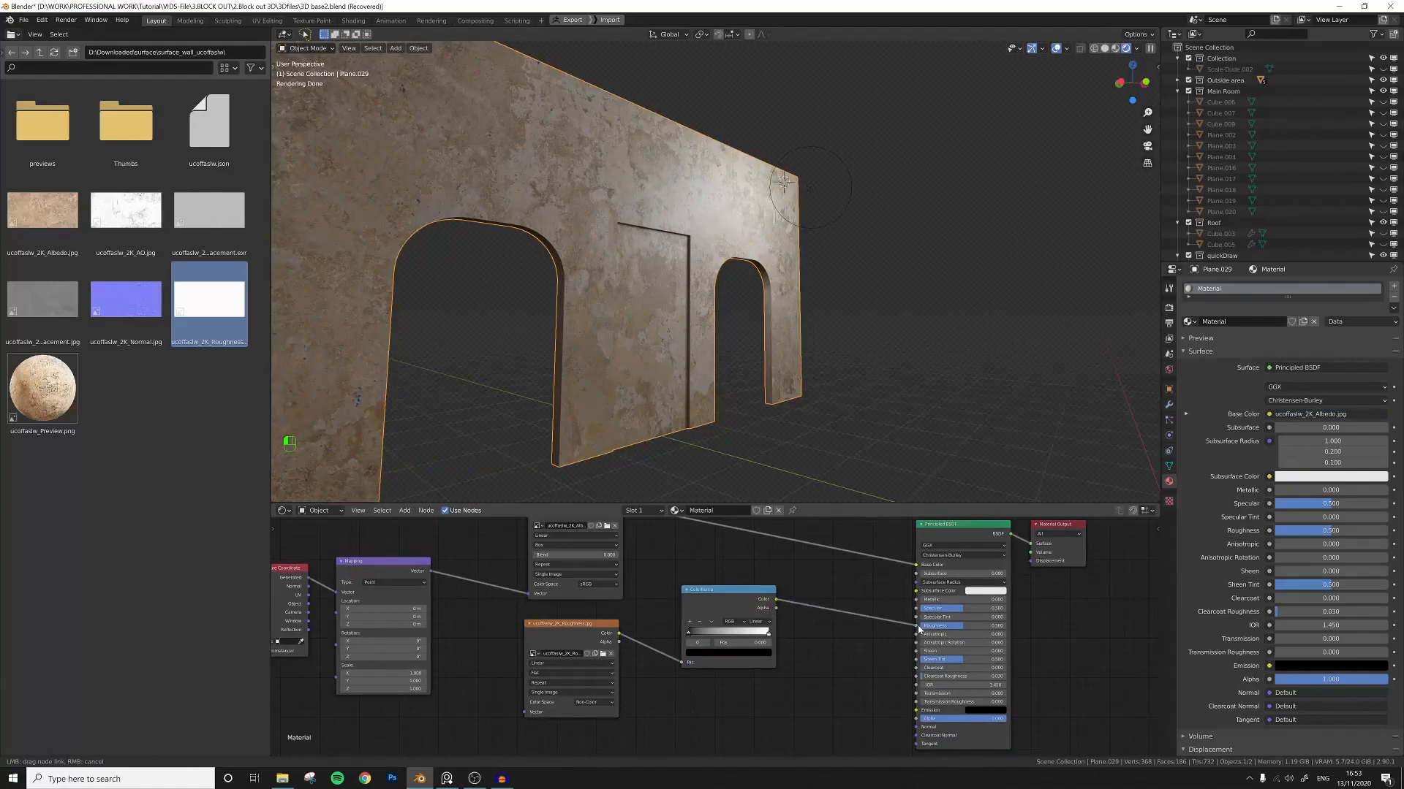
left_click_drag(919, 629, 918, 627)
Preview the ColorRamp output with the Node Wrangler emission viewer and reposition the ColorRamp node.
scroll(765, 318, "up", 2)
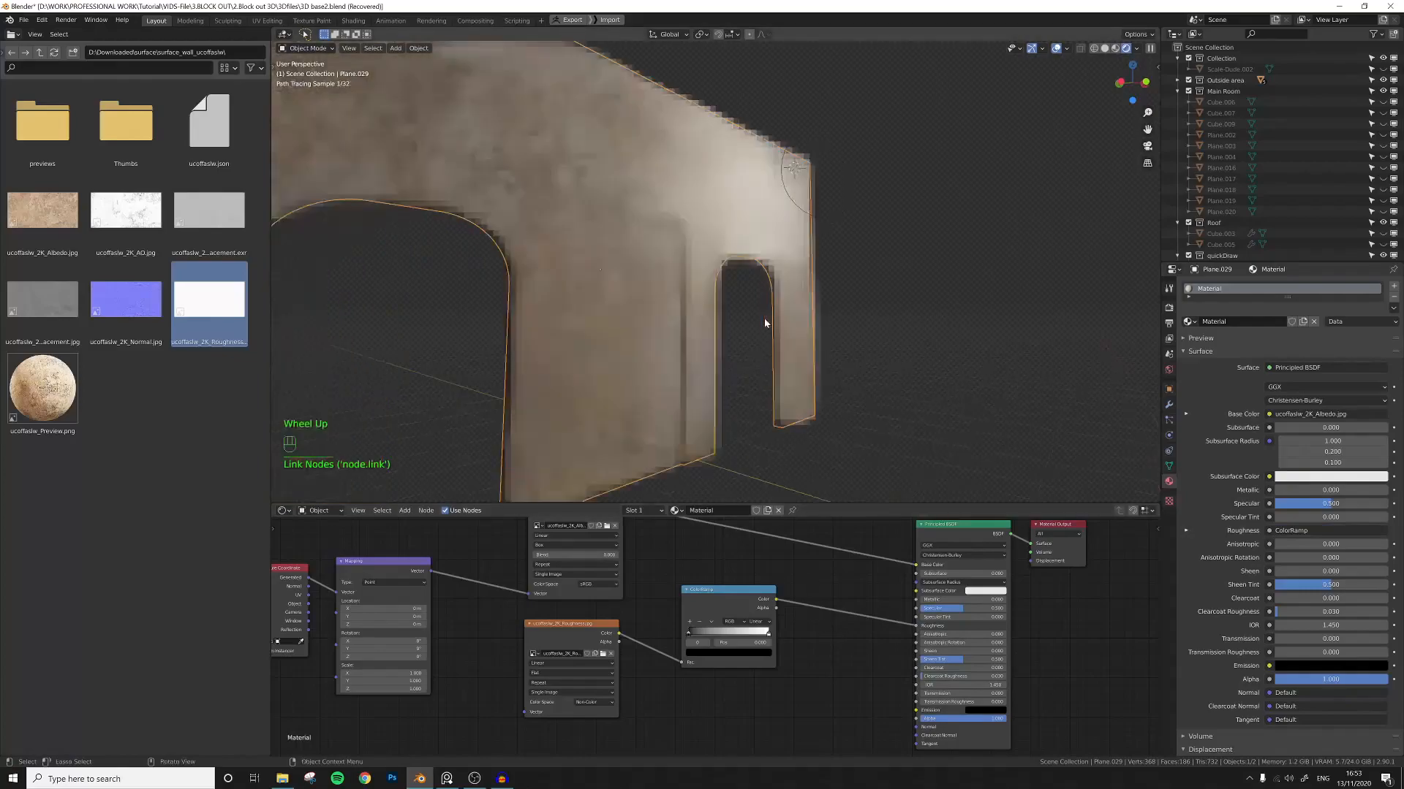
middle_click_drag(752, 361, 752, 349)
left_click_drag(724, 589, 750, 593)
middle_click_drag(677, 593, 657, 606)
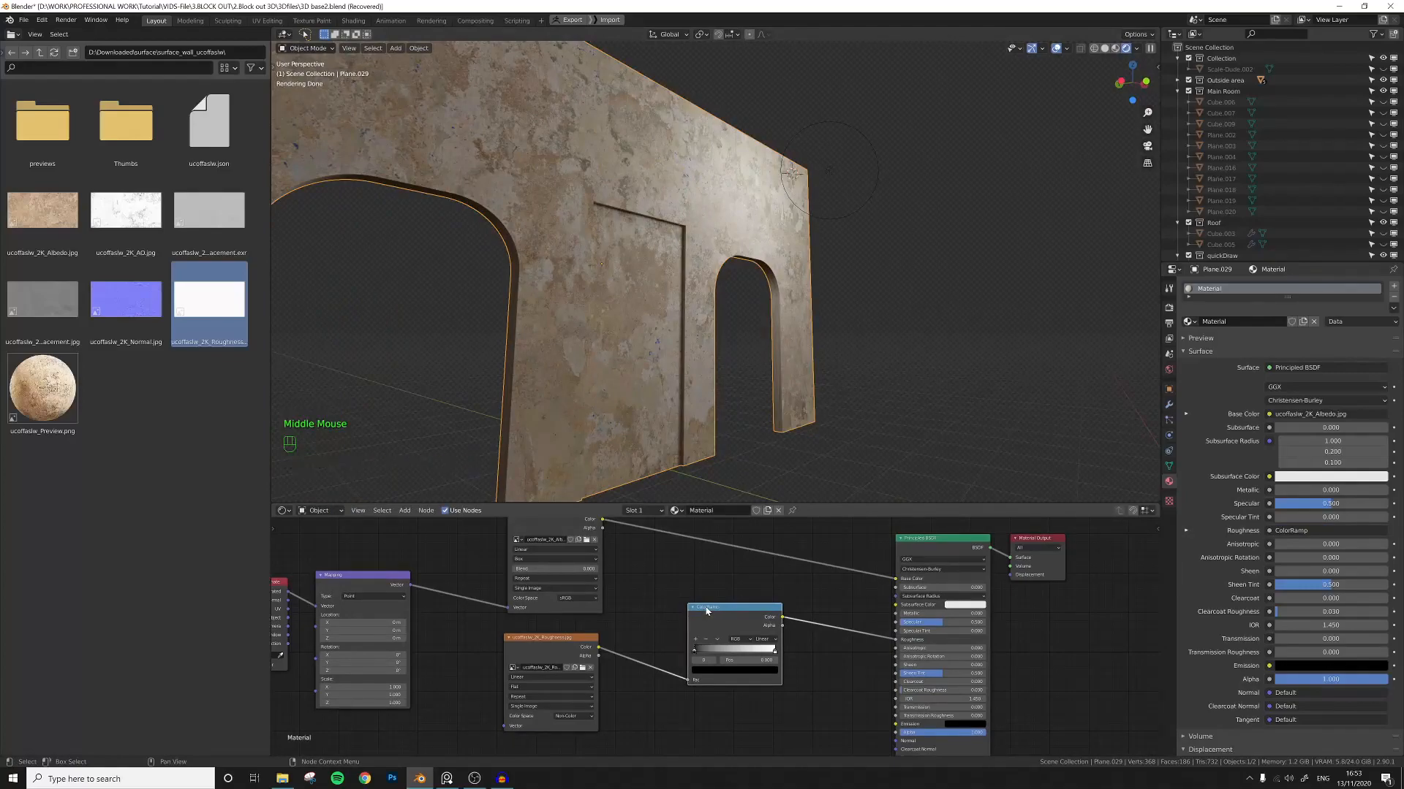
key("ctrl+shift")
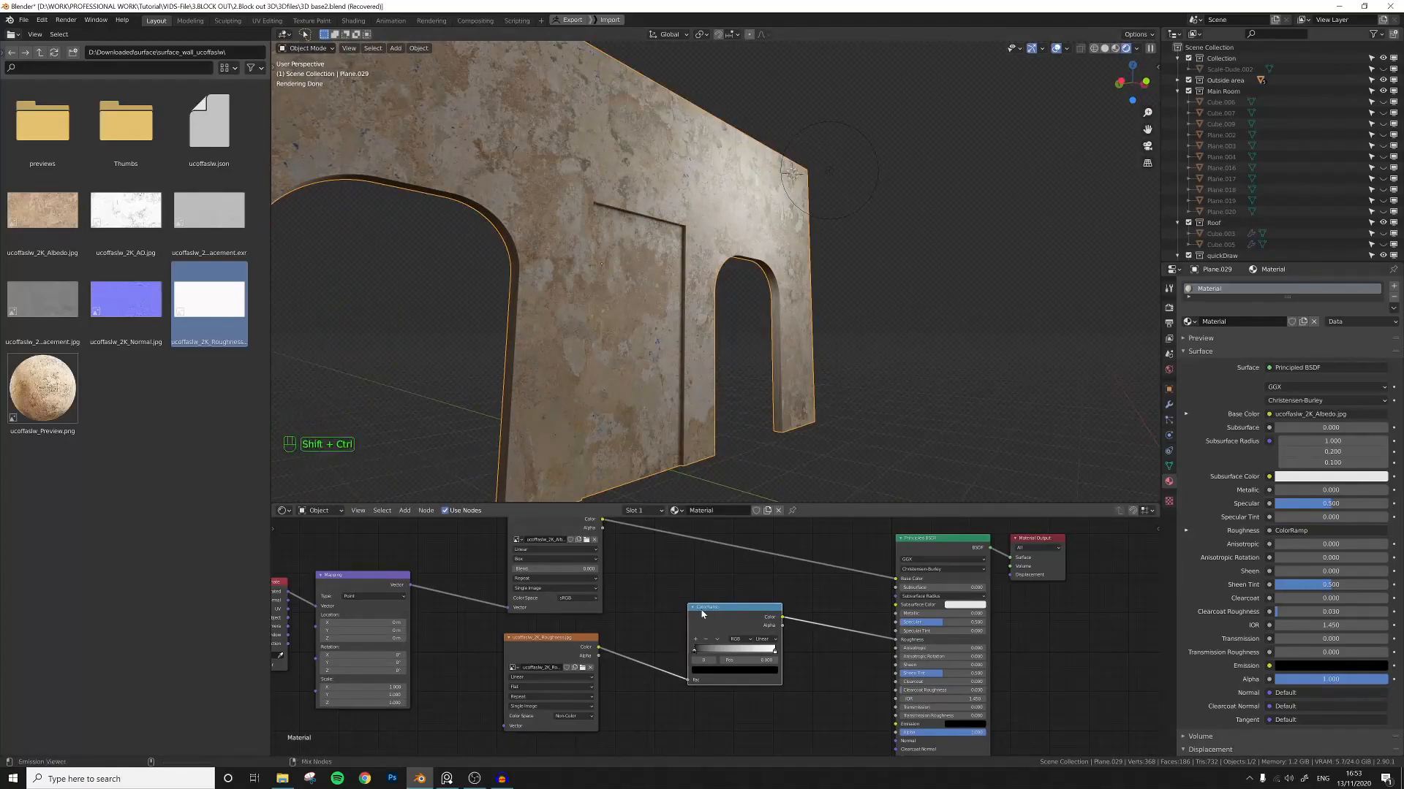
left_click(703, 614, "ctrl+shift")
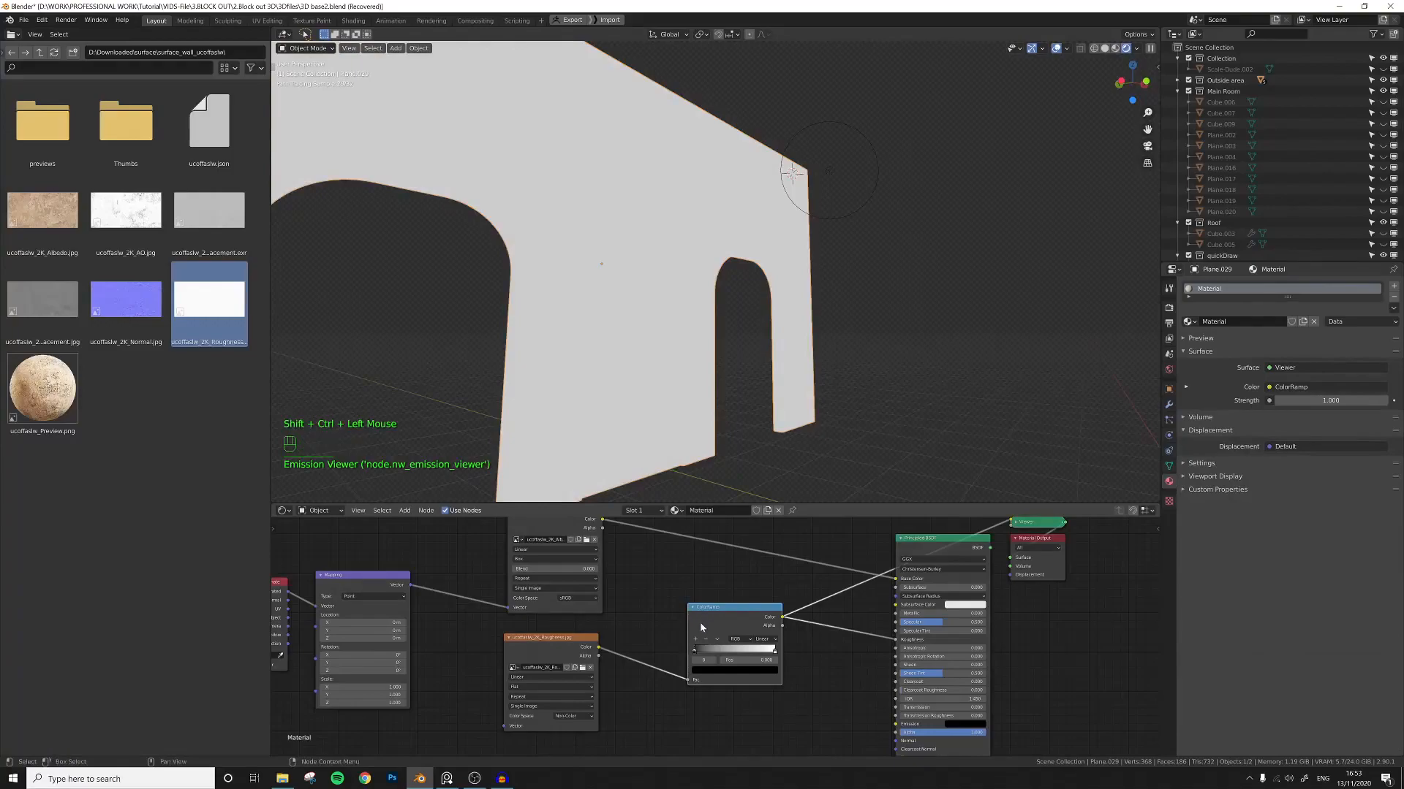
left_click_drag(695, 655, 768, 651)
middle_click_drag(469, 657, 564, 631)
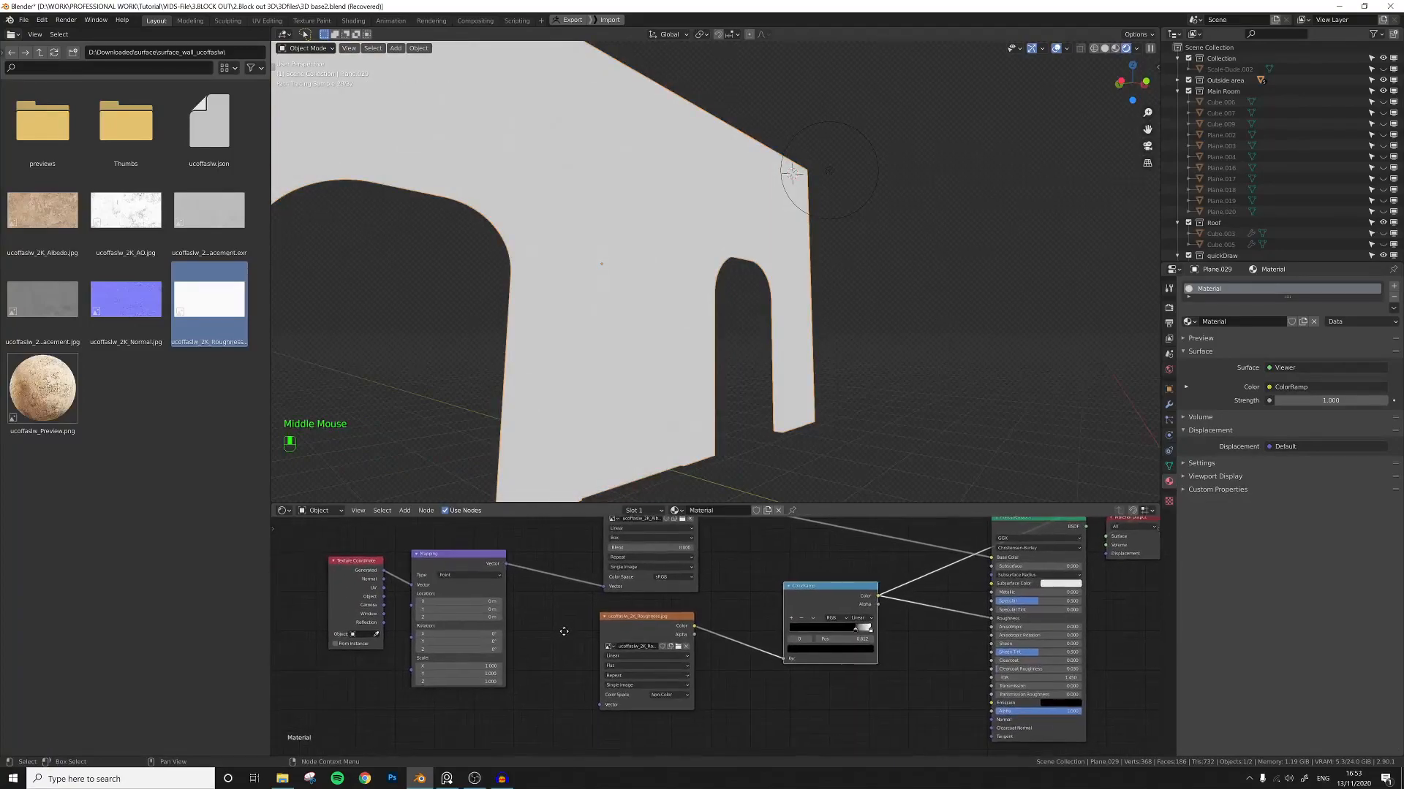
Connect the Mapping node's Vector output to the roughness image node's Vector input.
left_click(643, 665)
left_click(643, 683)
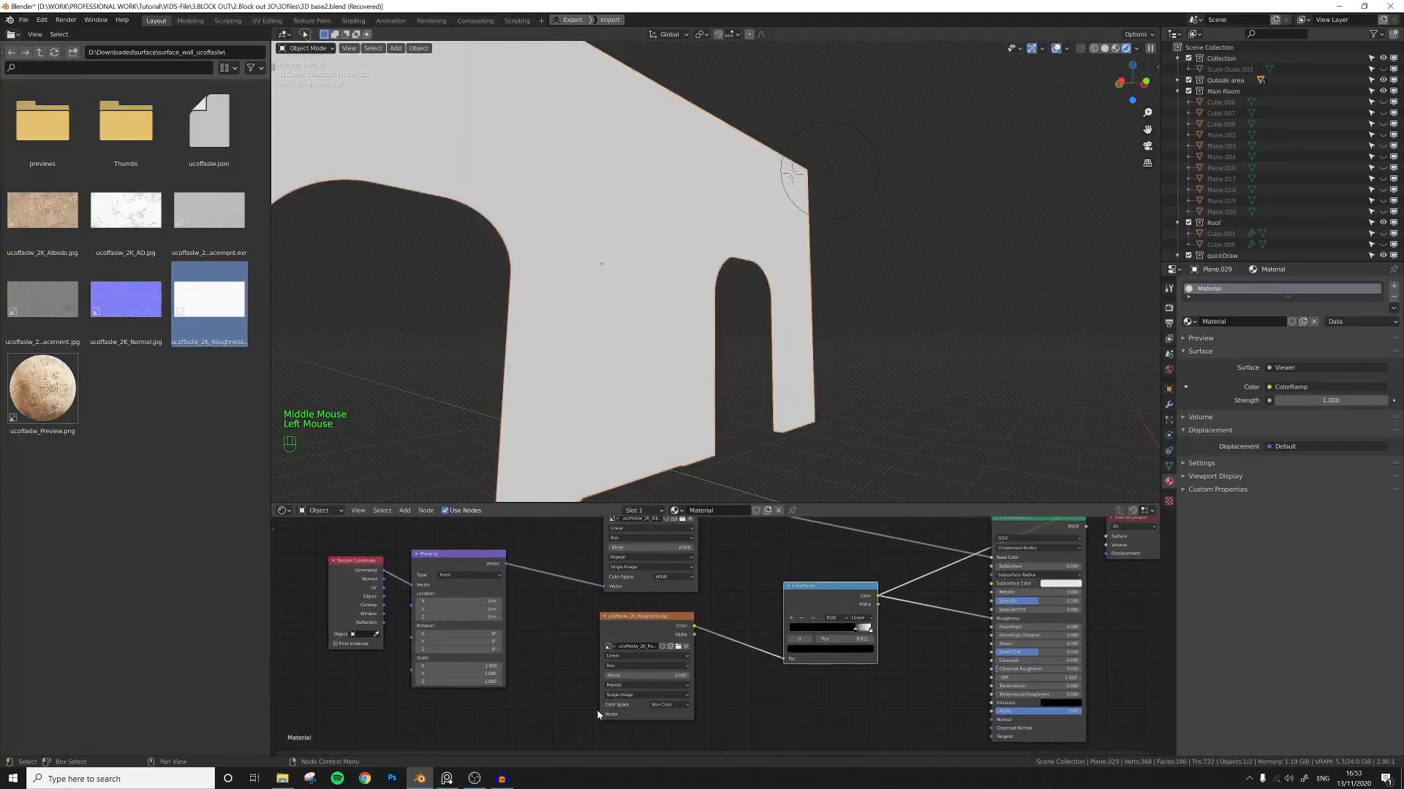
left_click_drag(599, 714, 505, 564)
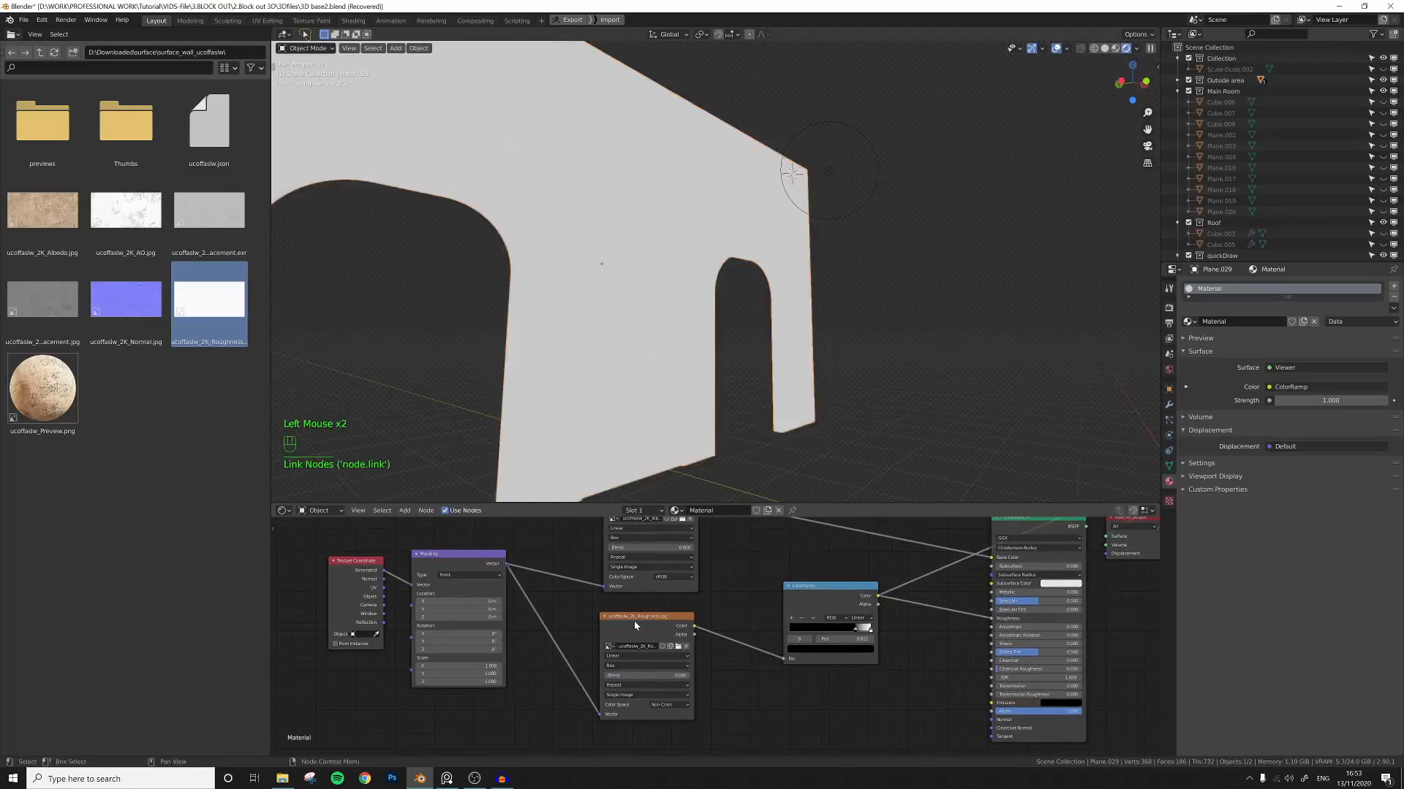
Slide the ColorRamp's white stop to position 0.983.
middle_click_drag(898, 650, 720, 665)
scroll(721, 665, "up", 4)
mouse_move(692, 638)
left_mouse_down()
mouse_move(795, 637)
mouse_move(644, 608)
mouse_move(701, 627)
left_mouse_up()
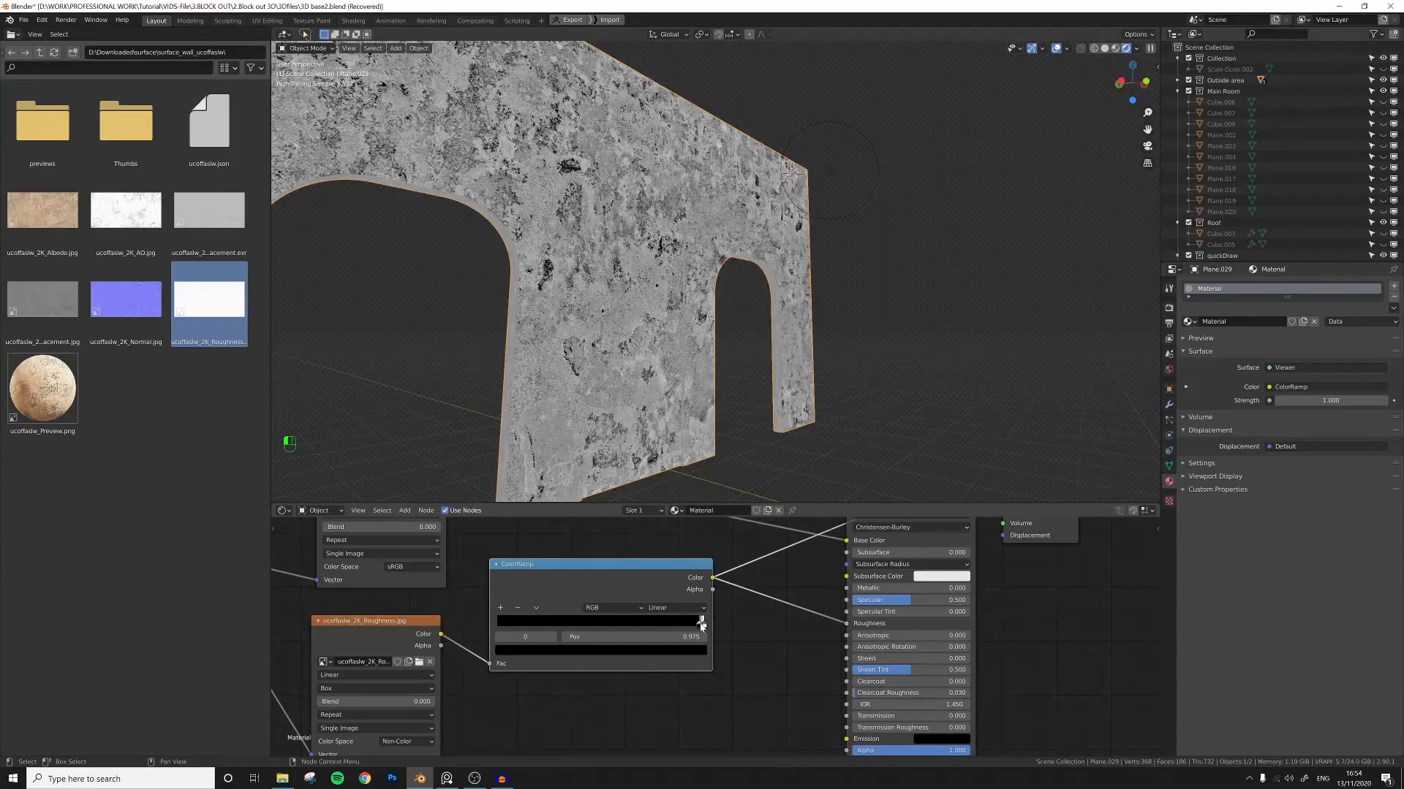
left_click_drag(702, 627, 702, 627)
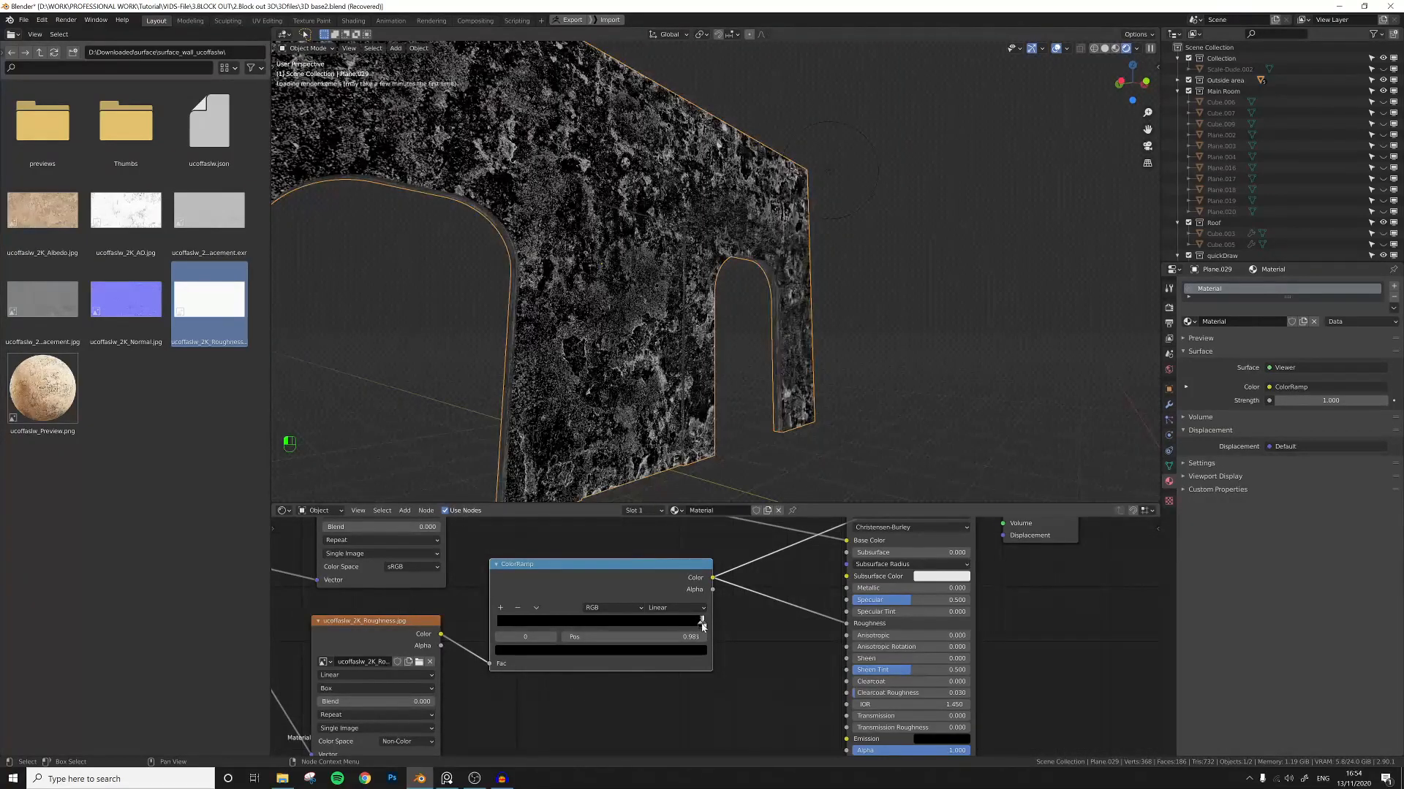
left_click(704, 625)
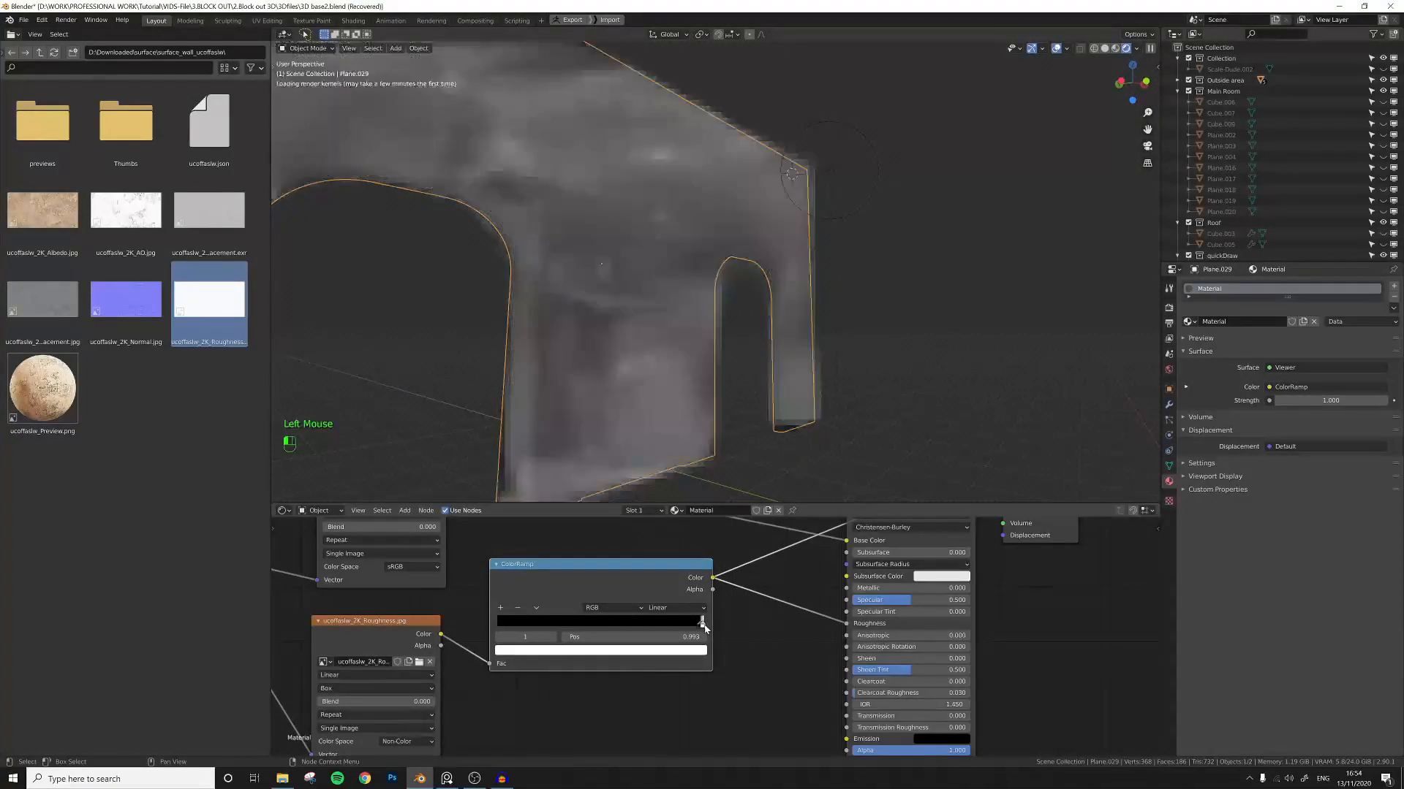
Switch the node preview back to the Principled BSDF output with the Node Wrangler viewer.
middle_click_drag(764, 630, 743, 568)
scroll(744, 567, "down", 4)
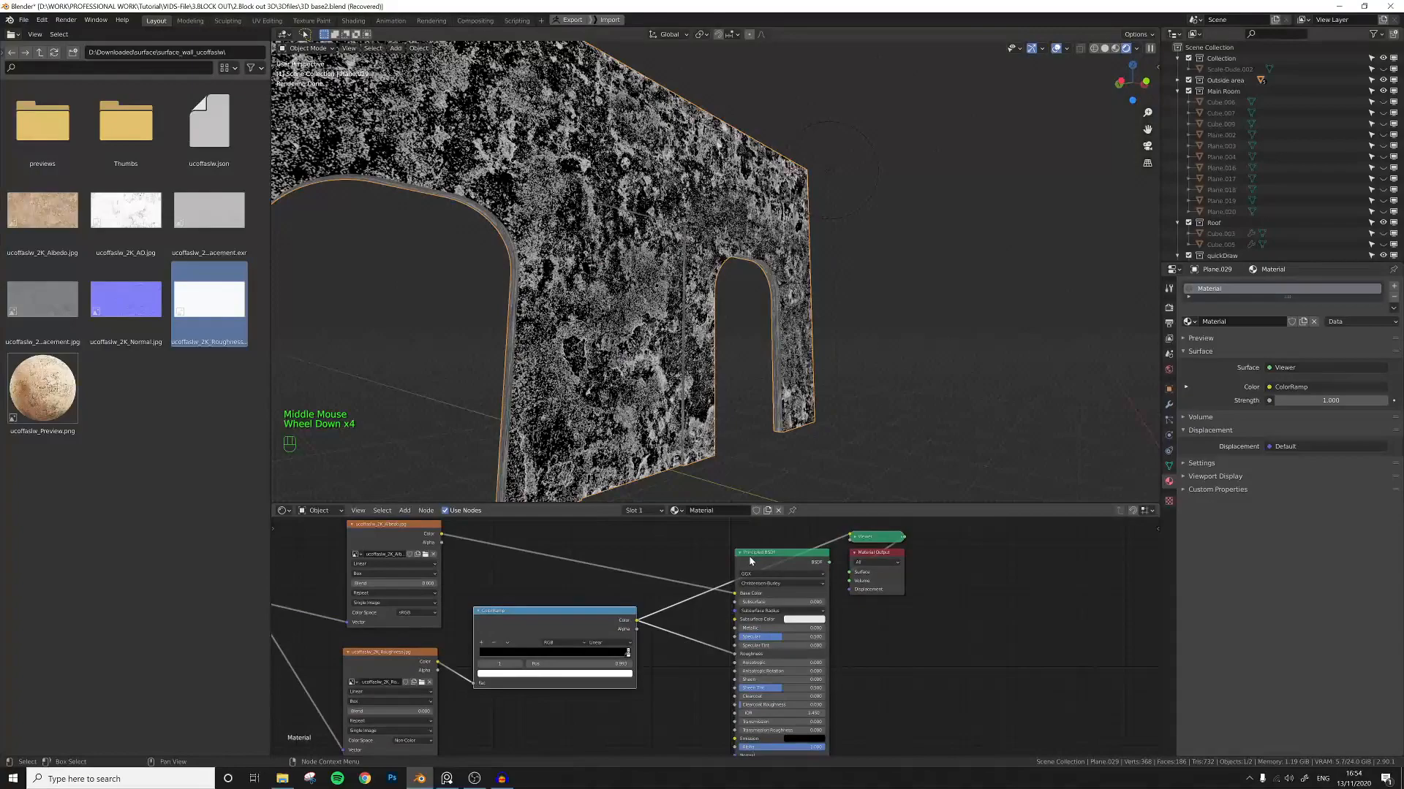
left_click(746, 576, "ctrl+shift")
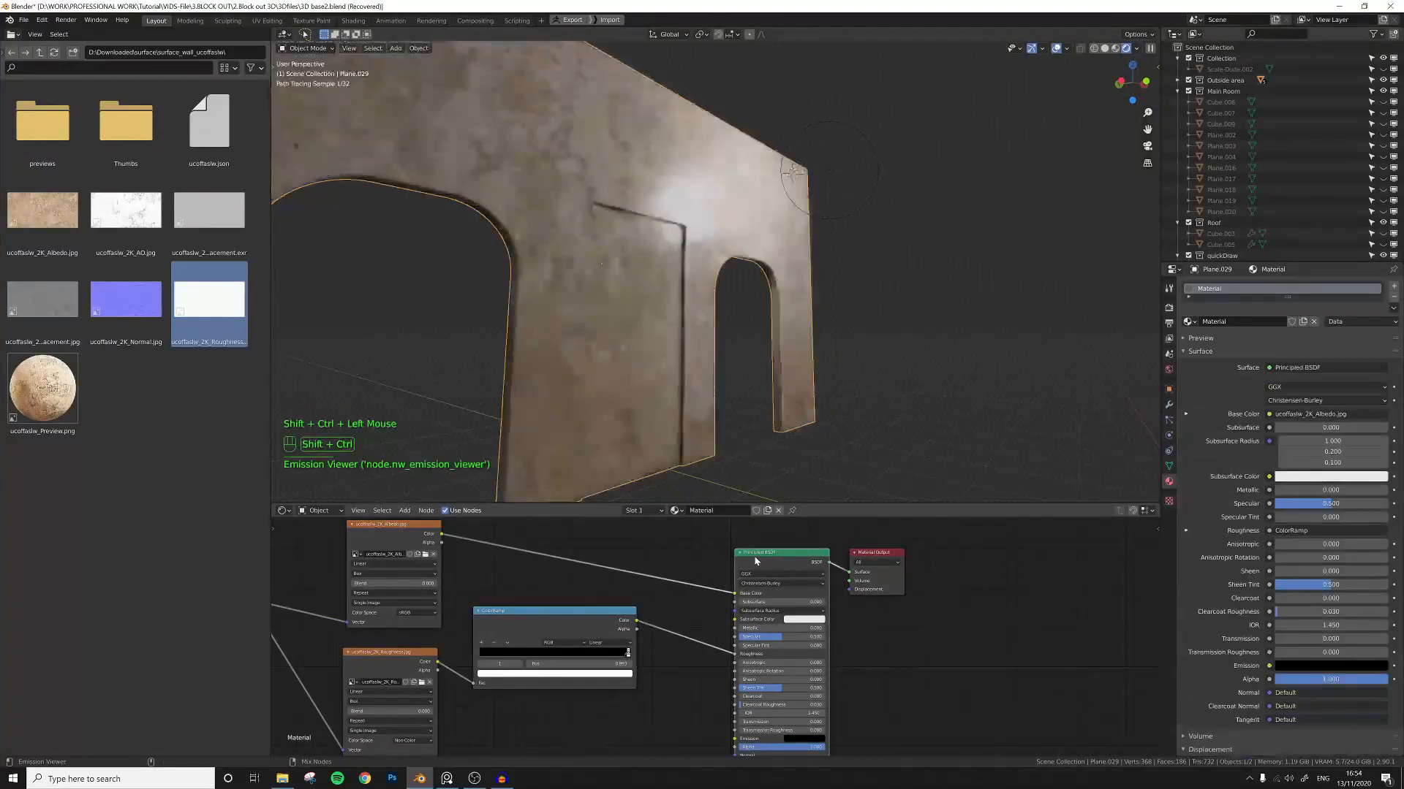
Reposition the ColorRamp node between the roughness image and the Principled BSDF.
middle_click_drag(699, 341, 672, 306)
scroll(709, 341, "up", 2)
scroll(672, 306, "up", 1)
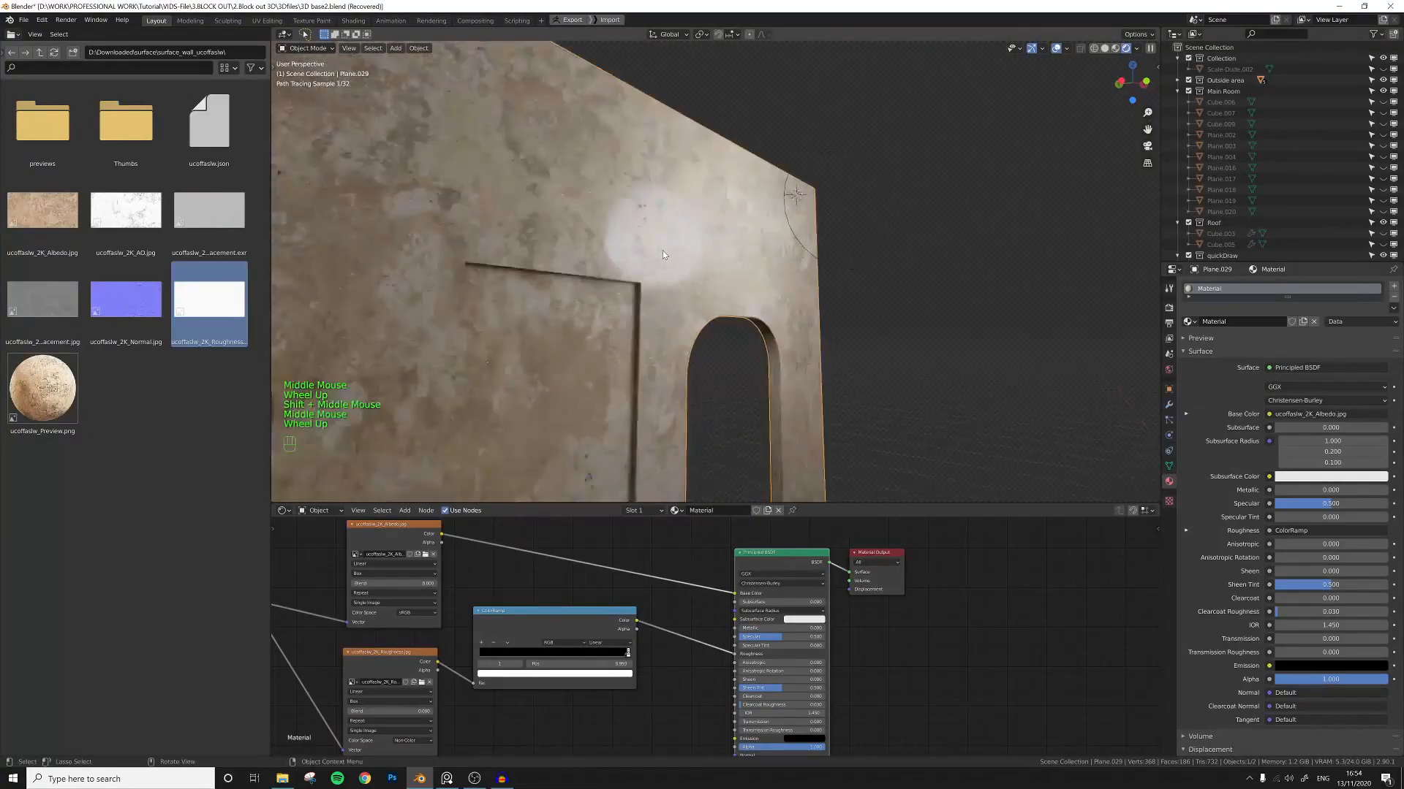
mouse_move(598, 569)
middle_mouse_down()
mouse_move(641, 572)
mouse_move(600, 573)
middle_mouse_up()
scroll(640, 571, "up", 5)
left_click_drag(594, 579, 628, 598)
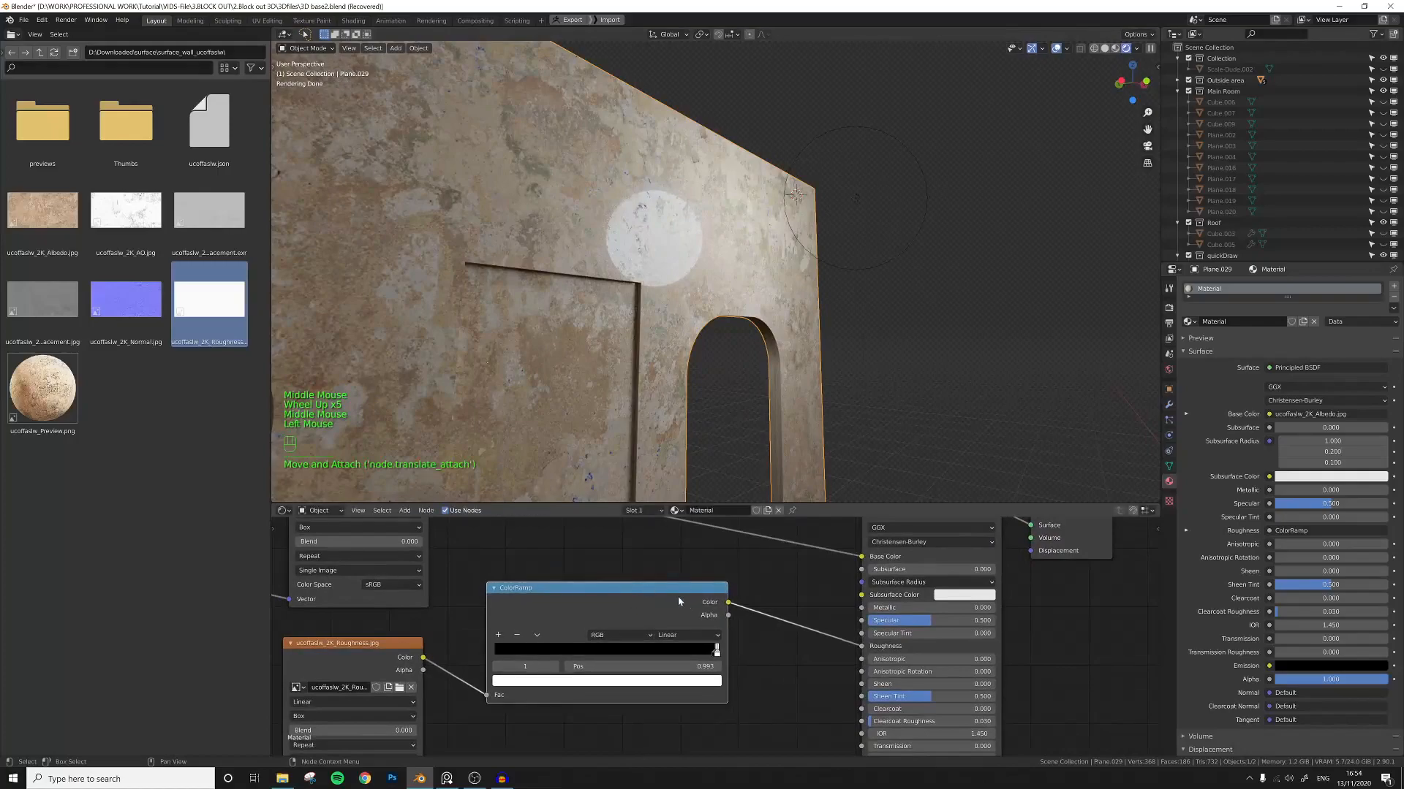
Darken the ColorRamp's white stop color to a mid grey.
left_click(715, 656)
mouse_move(715, 657)
left_mouse_down()
mouse_move(688, 655)
mouse_move(715, 656)
left_mouse_up()
left_click(706, 682)
left_click(676, 684)
left_click_drag(595, 601, 592, 550)
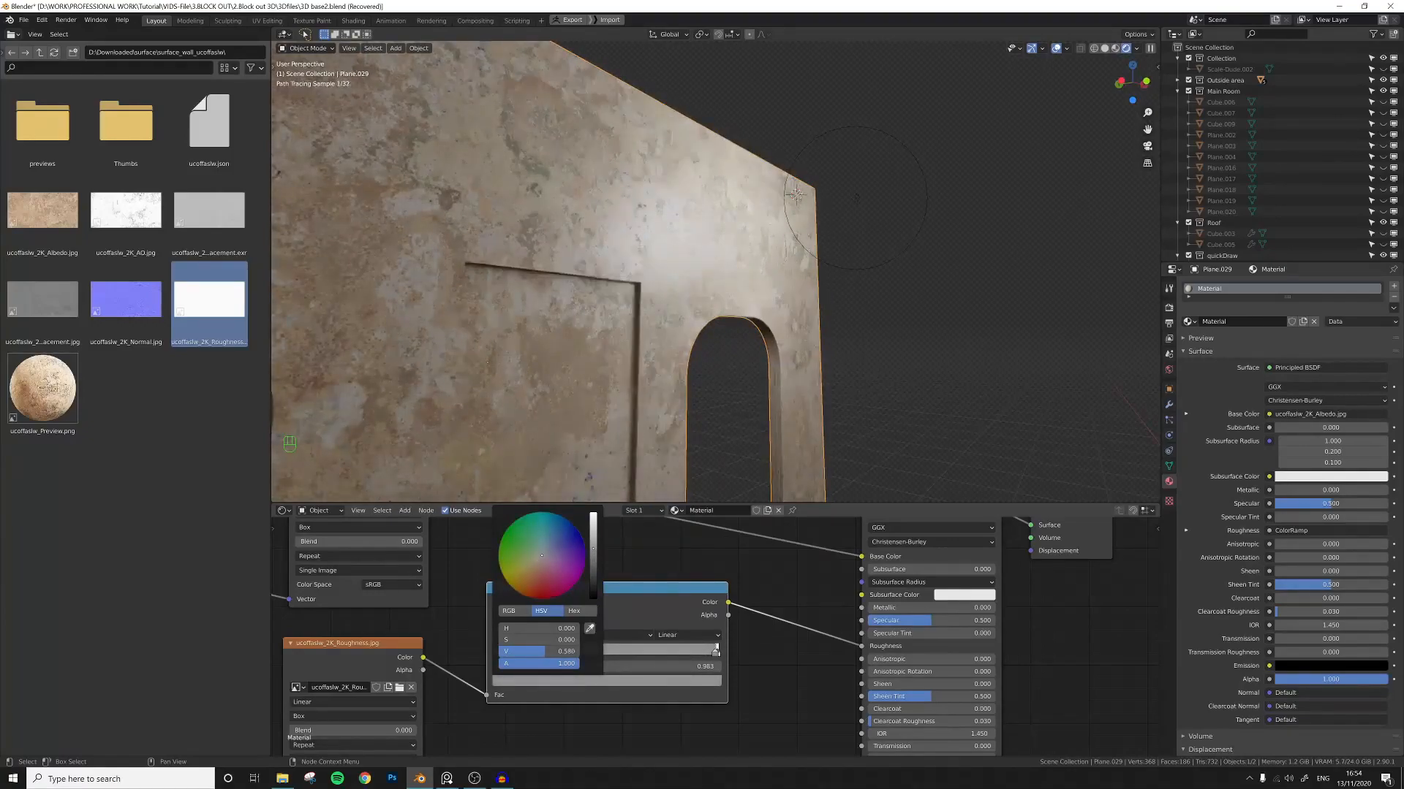
mouse_move(593, 548)
left_mouse_down()
mouse_move(592, 597)
mouse_move(593, 514)
mouse_move(593, 597)
mouse_move(593, 546)
left_mouse_up()
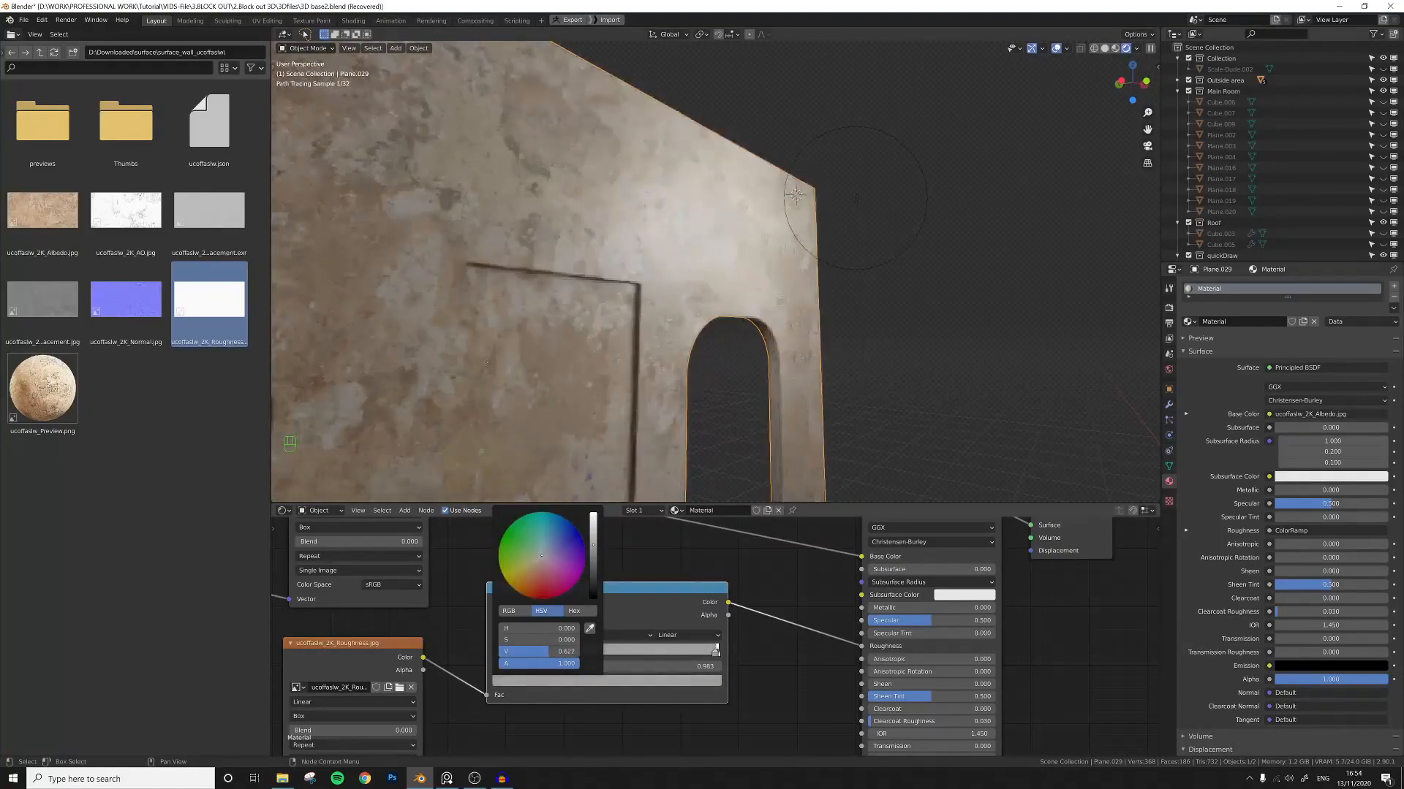
Collapse the albedo and roughness image texture nodes.
left_click(669, 572)
scroll(642, 578, "down", 5)
middle_click_drag(612, 574, 657, 566)
scroll(657, 566, "down", 1)
scroll(657, 570, "down", 2)
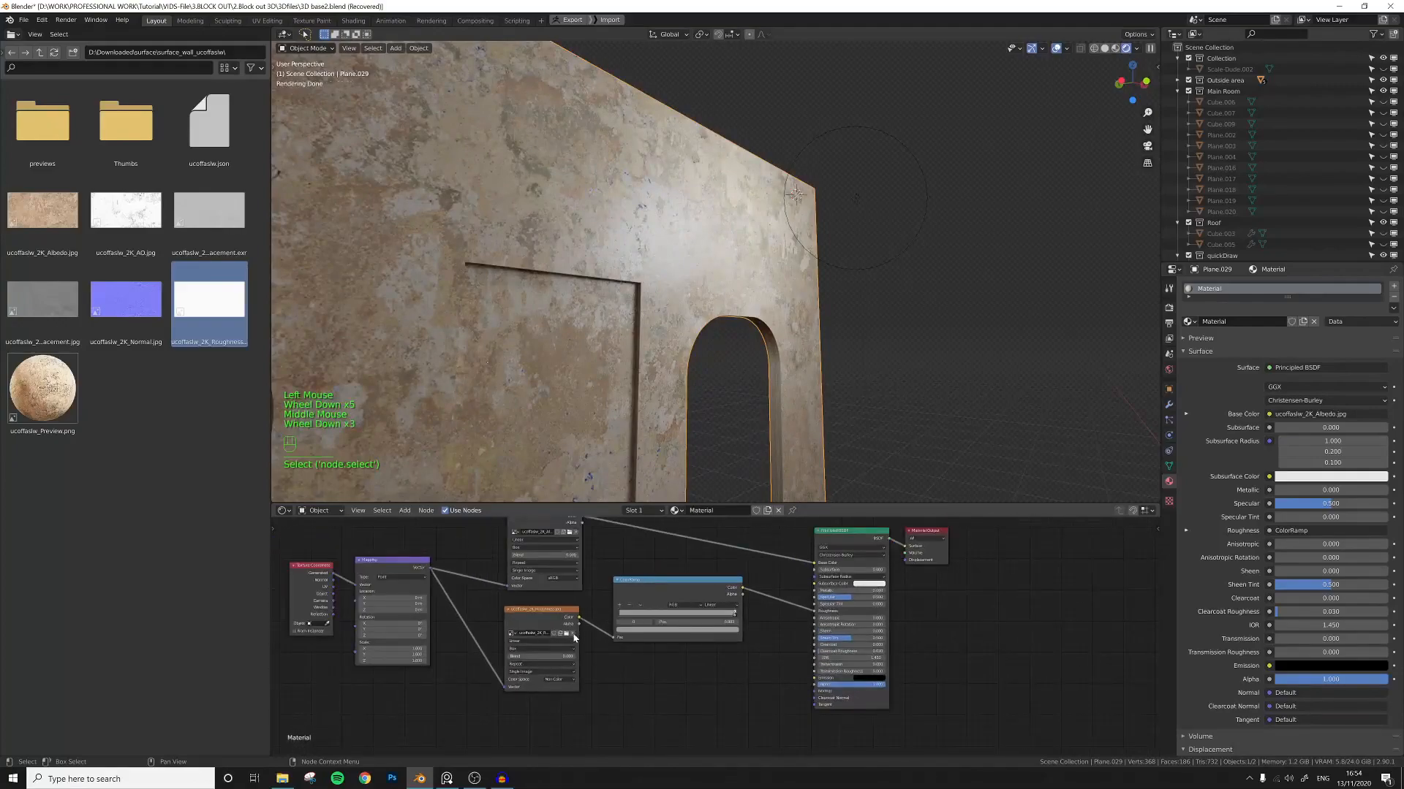
left_click(545, 620)
middle_click_drag(508, 610, 600, 655)
left_click(534, 610)
left_click(553, 563)
left_click_drag(577, 654, 552, 636)
Rearrange the ColorRamp and shader nodes in the node editor.
left_click_drag(696, 642, 647, 673)
middle_click_drag(704, 623, 666, 620)
left_click(665, 620)
scroll(653, 621, "up", 3)
left_click(653, 626, "shift")
key("shift+a")
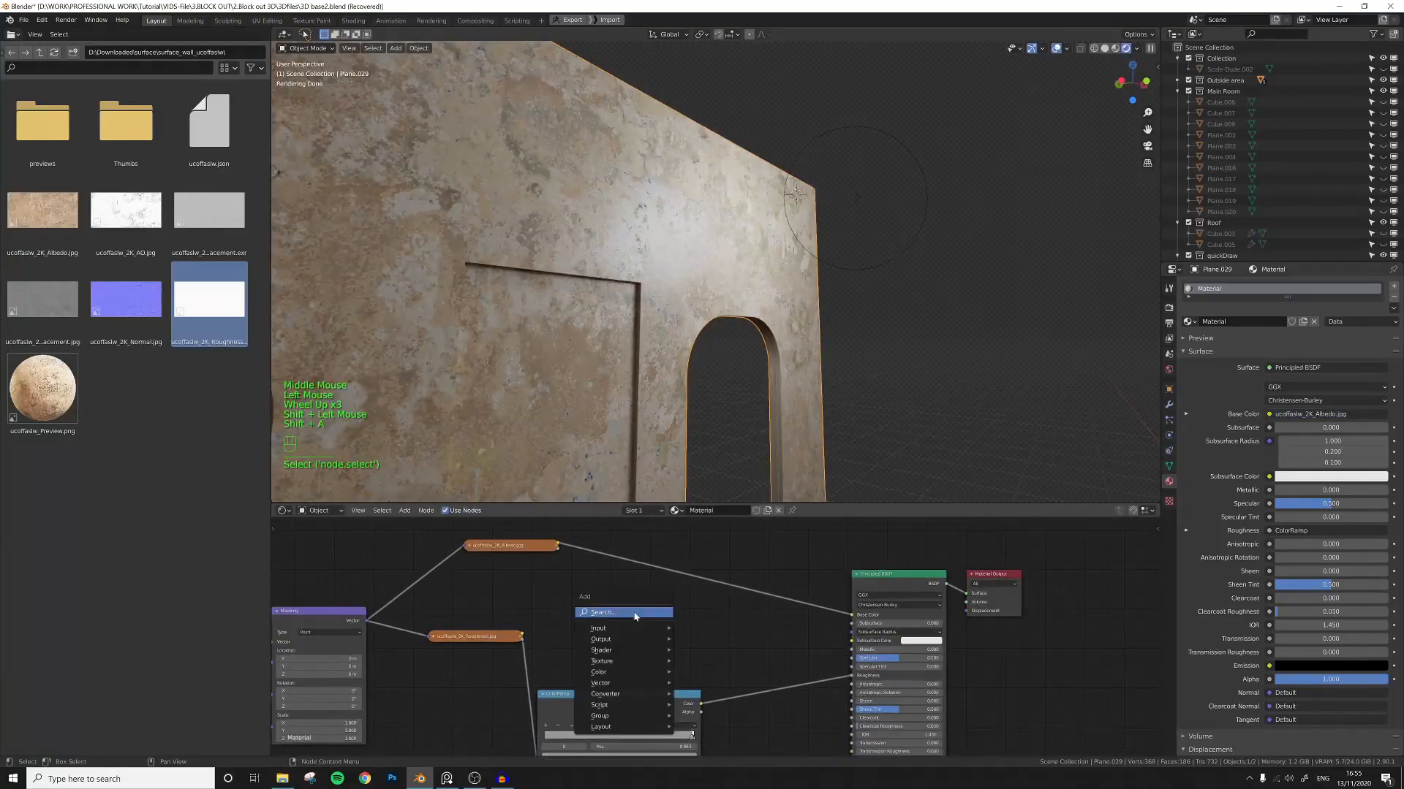
Switch the node editor to the World shader and lower the HDRI Background strength to 0.100.
left_click(319, 510)
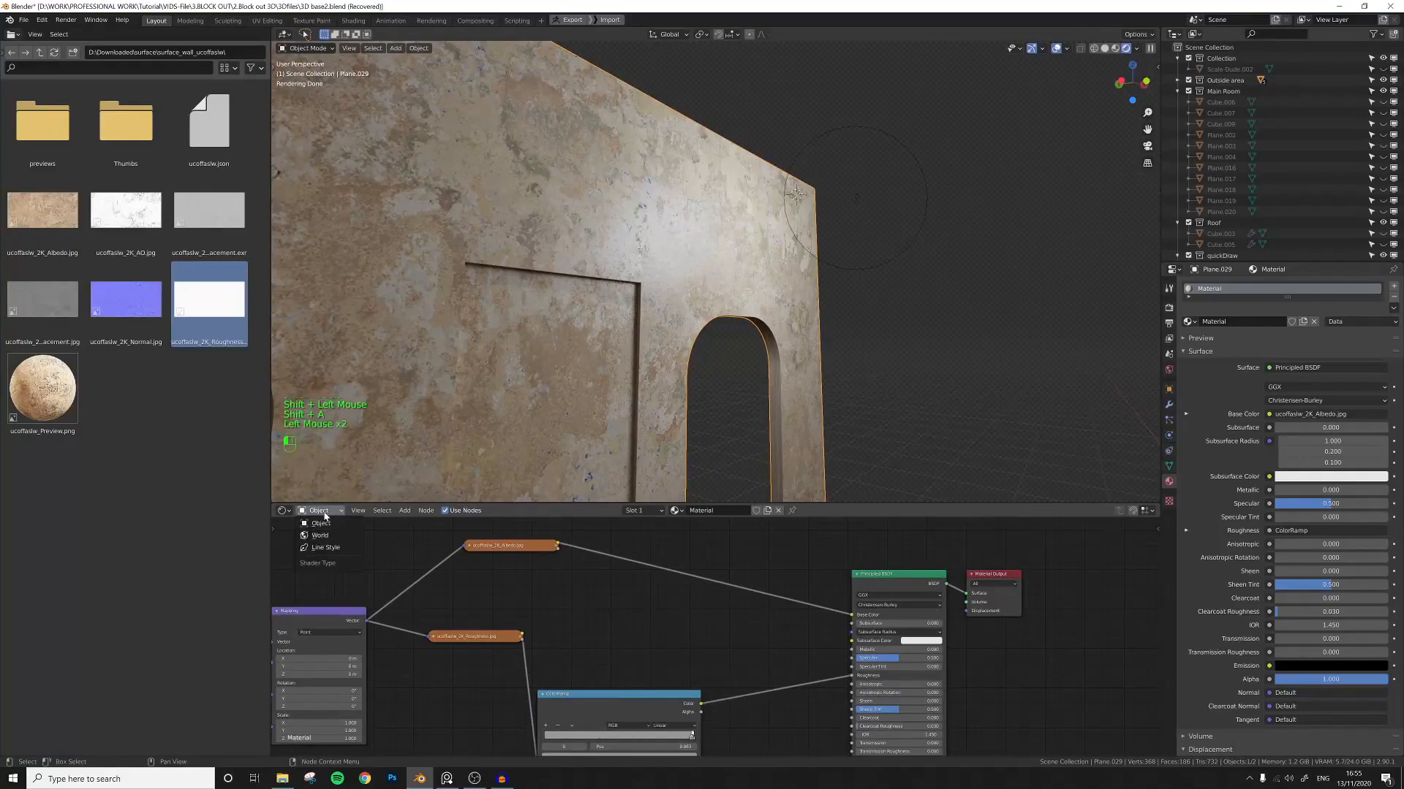
left_click(322, 535)
scroll(651, 615, "up", 4)
middle_click_drag(869, 639, 758, 637)
scroll(757, 637, "up", 2)
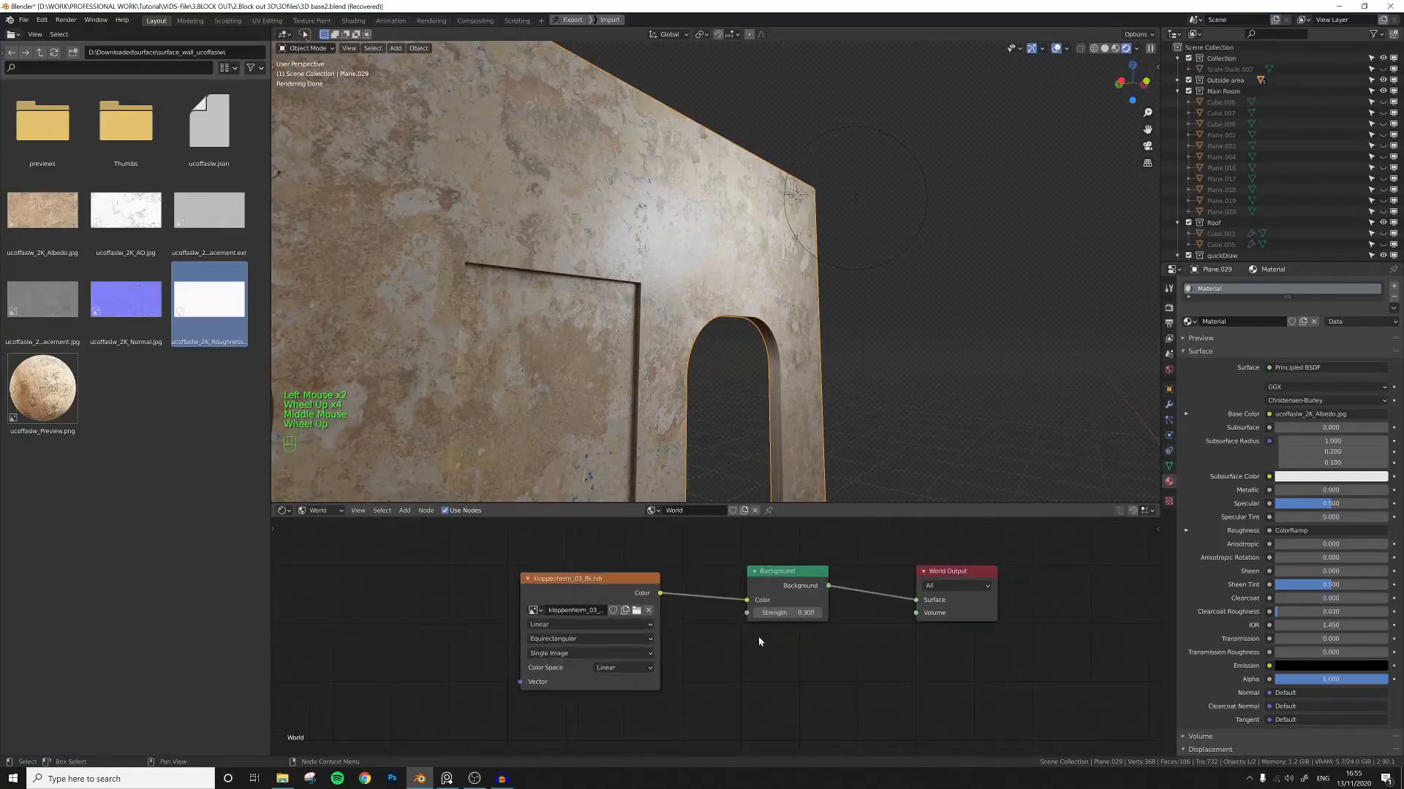
left_click(761, 611)
left_click(761, 611)
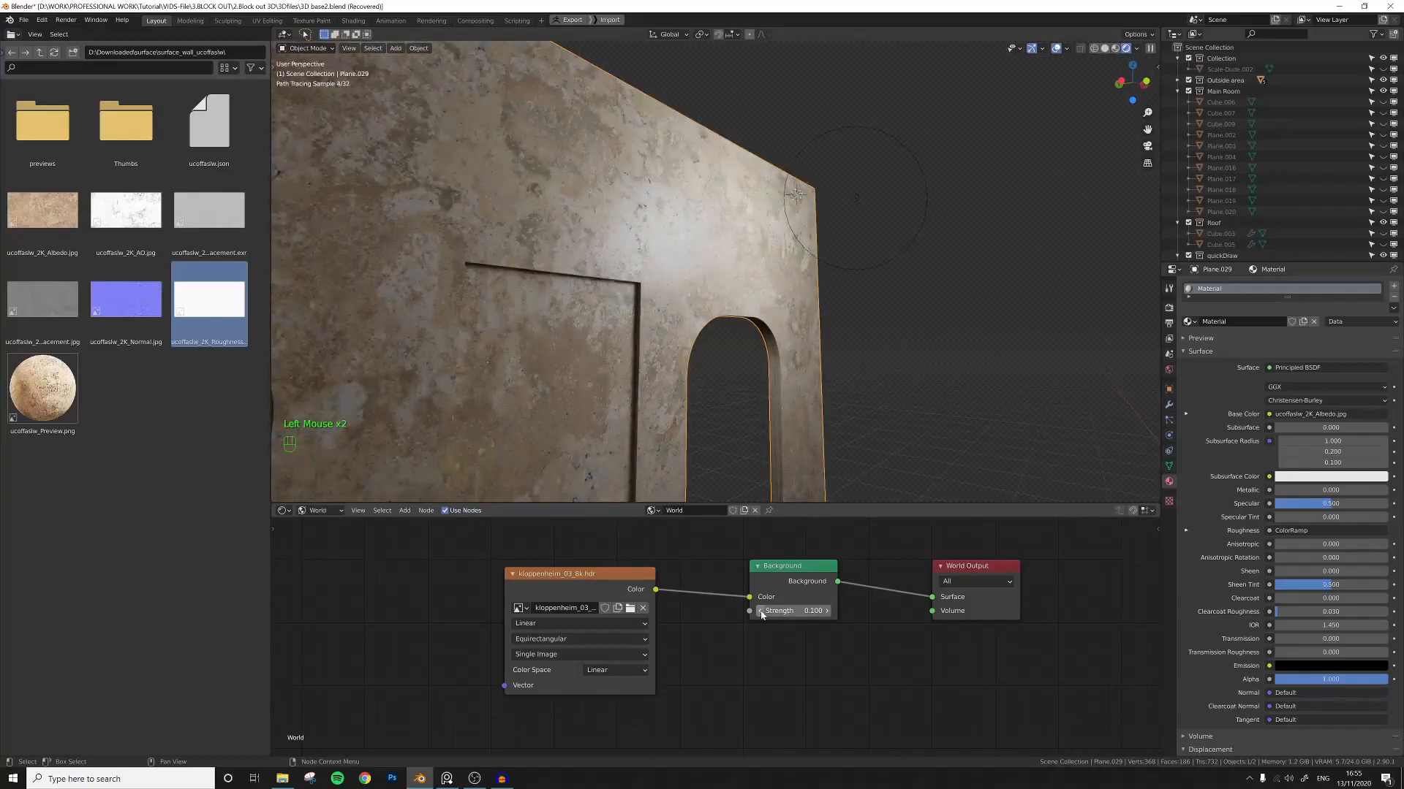
Return to the object material nodes and add a second ColorRamp node.
left_click(312, 512)
left_click(314, 524)
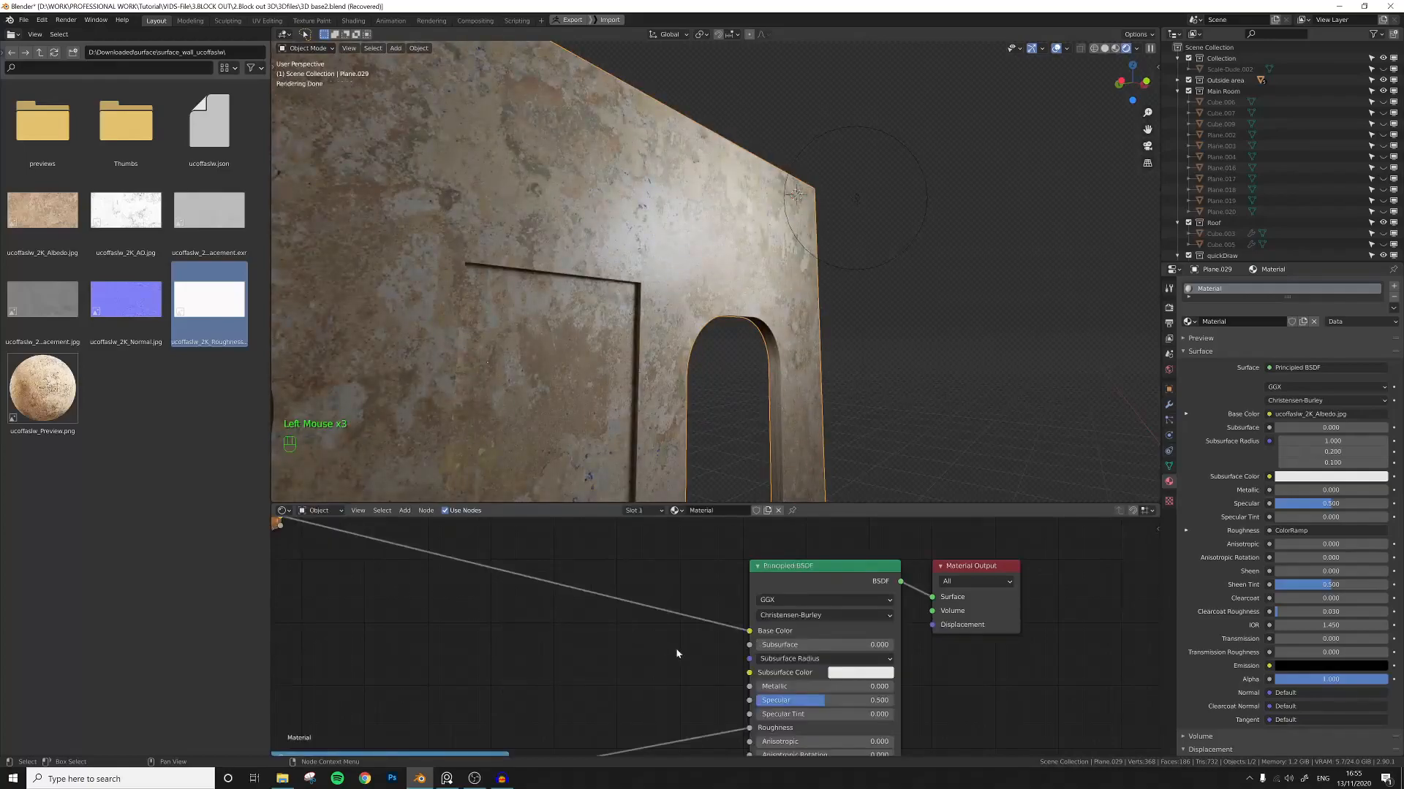
middle_click_drag(670, 671, 742, 634)
scroll(731, 635, "down", 5)
middle_click_drag(598, 664, 736, 644)
scroll(733, 643, "down", 2)
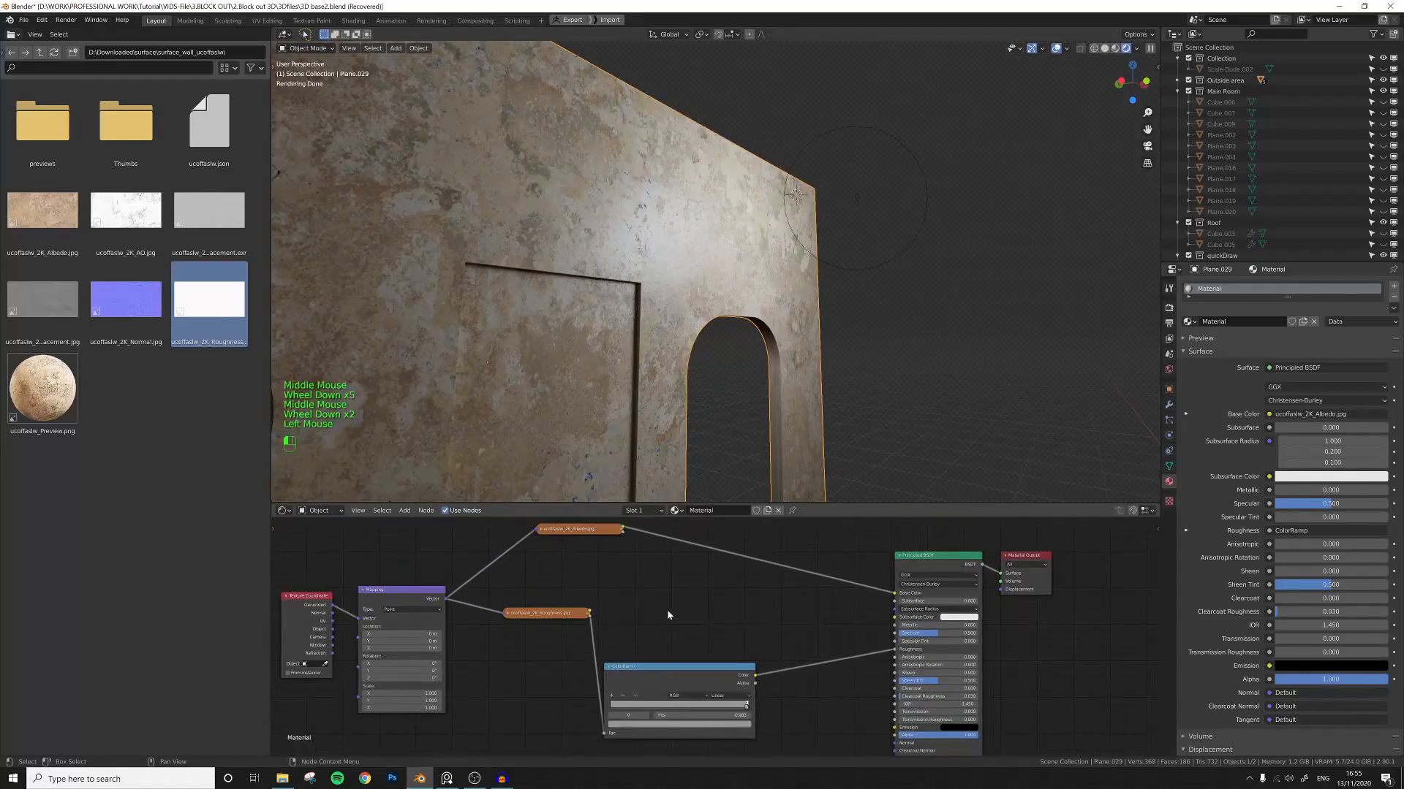
left_click(667, 610)
middle_click_drag(674, 608, 660, 629)
left_click(658, 620)
key("shift+a")
type("colo")
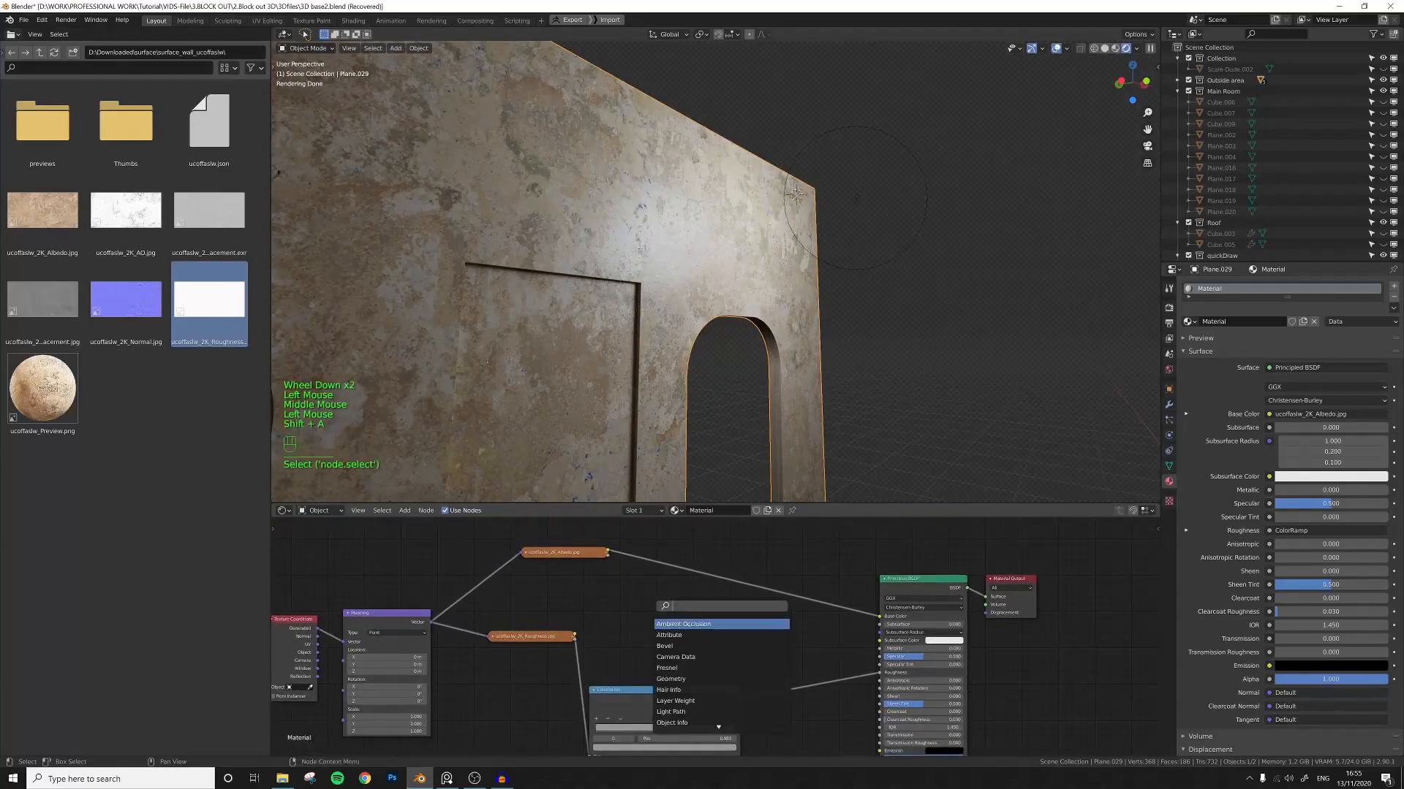
left_click(673, 634)
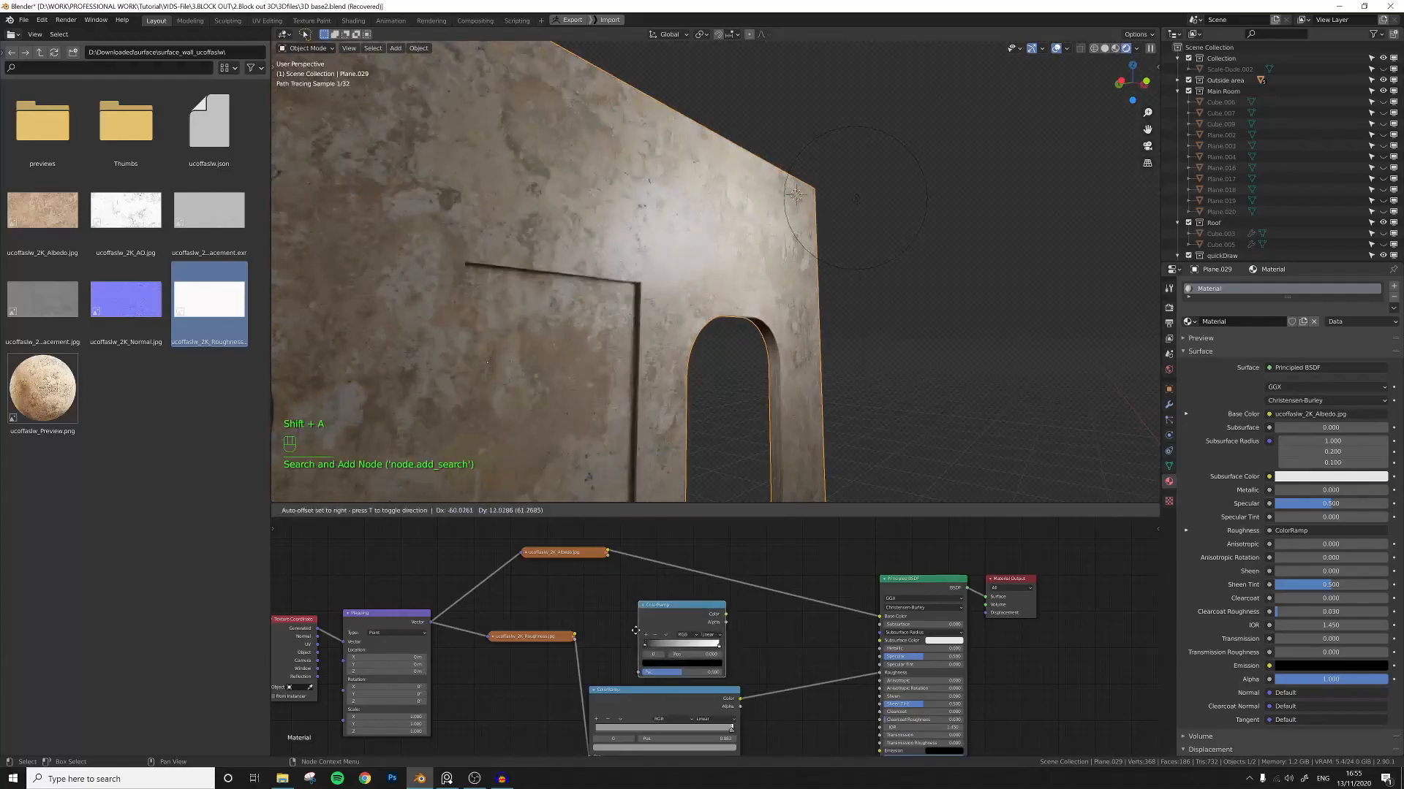
Connect the roughness image to the new ColorRamp's Fac and its Color output to the Principled BSDF's Specular input.
scroll(633, 616, "up", 2)
mouse_move(626, 605)
middle_mouse_down()
mouse_move(679, 611)
mouse_move(614, 589)
middle_mouse_up()
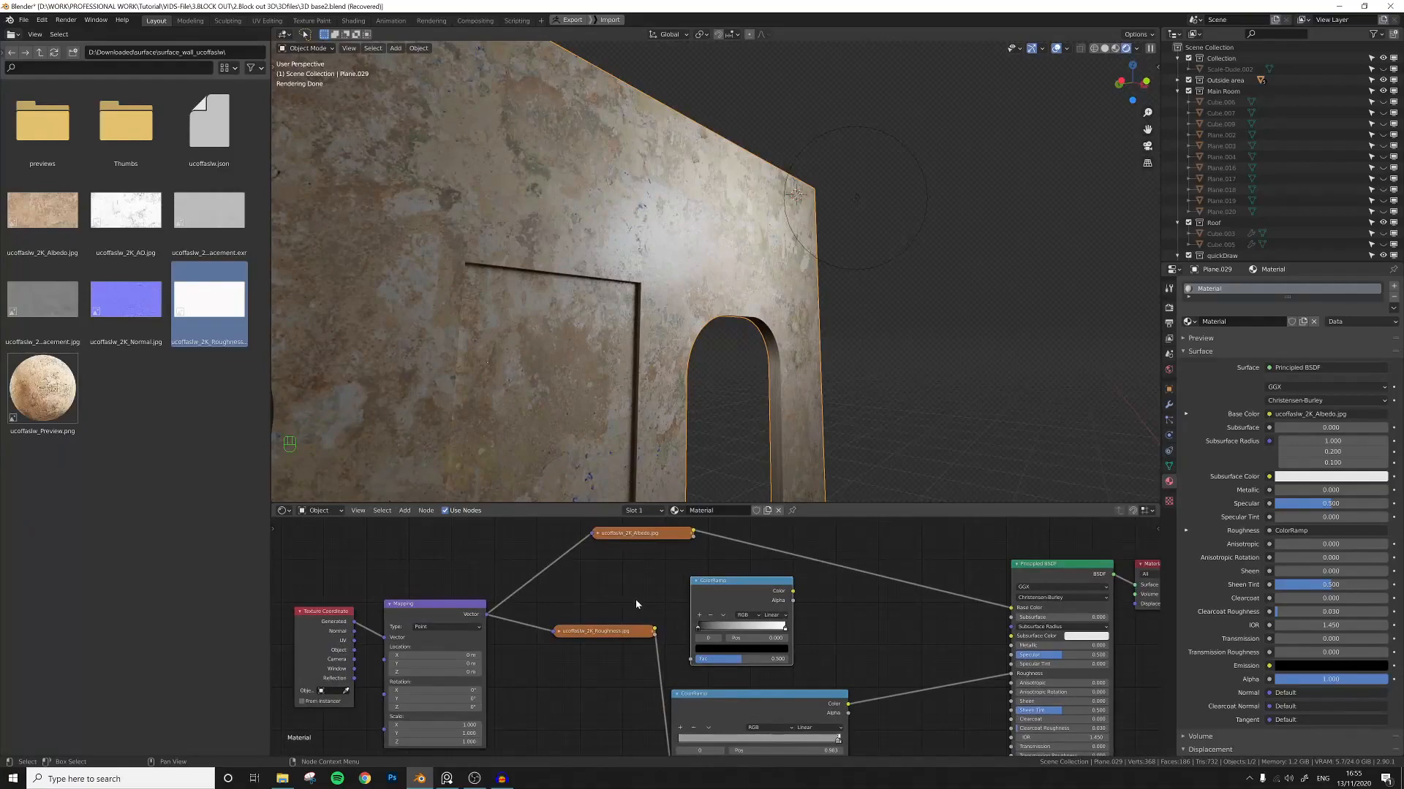
scroll(636, 604, "down", 4)
middle_click_drag(625, 605, 671, 598)
left_click_drag(670, 586, 654, 587)
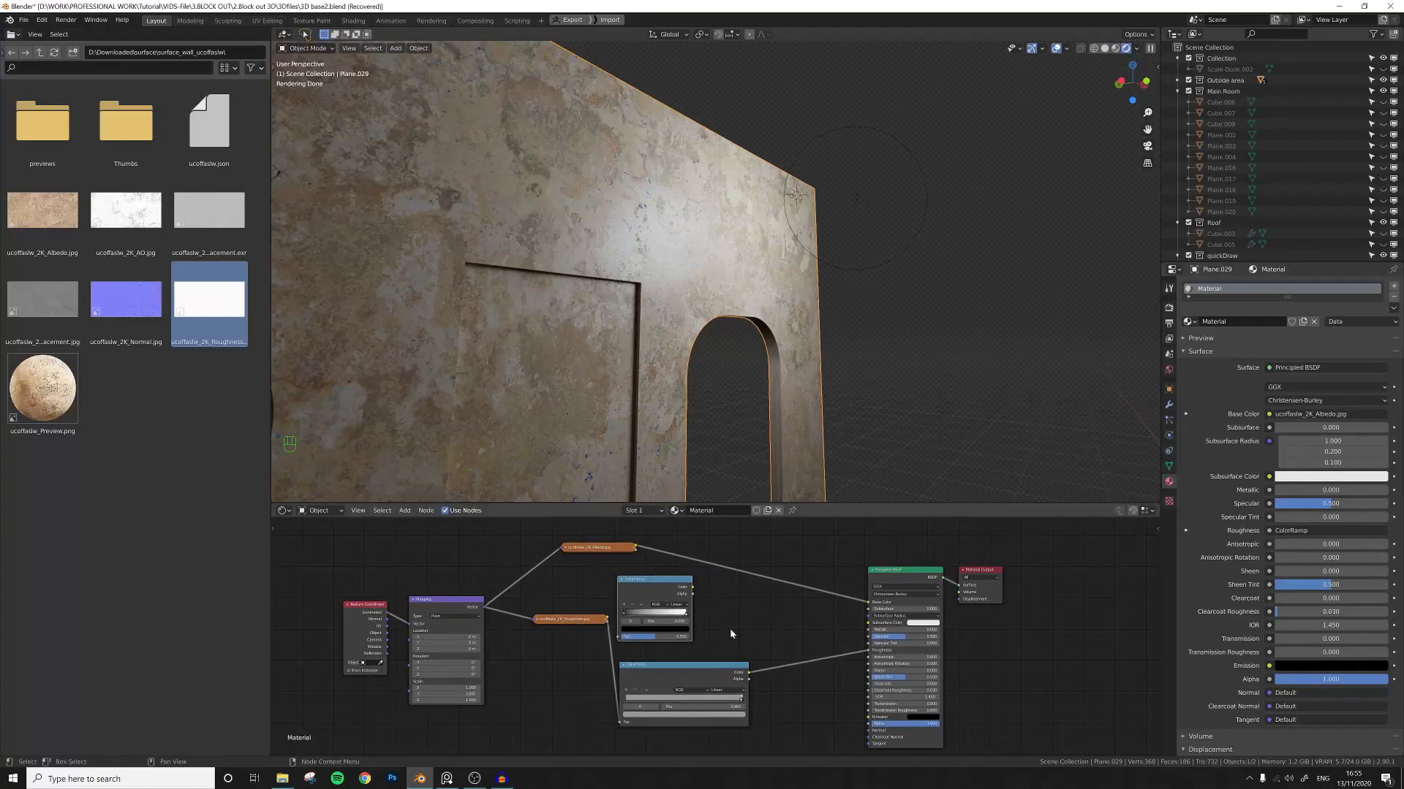
scroll(730, 633, "up", 3)
left_click_drag(653, 580, 679, 580)
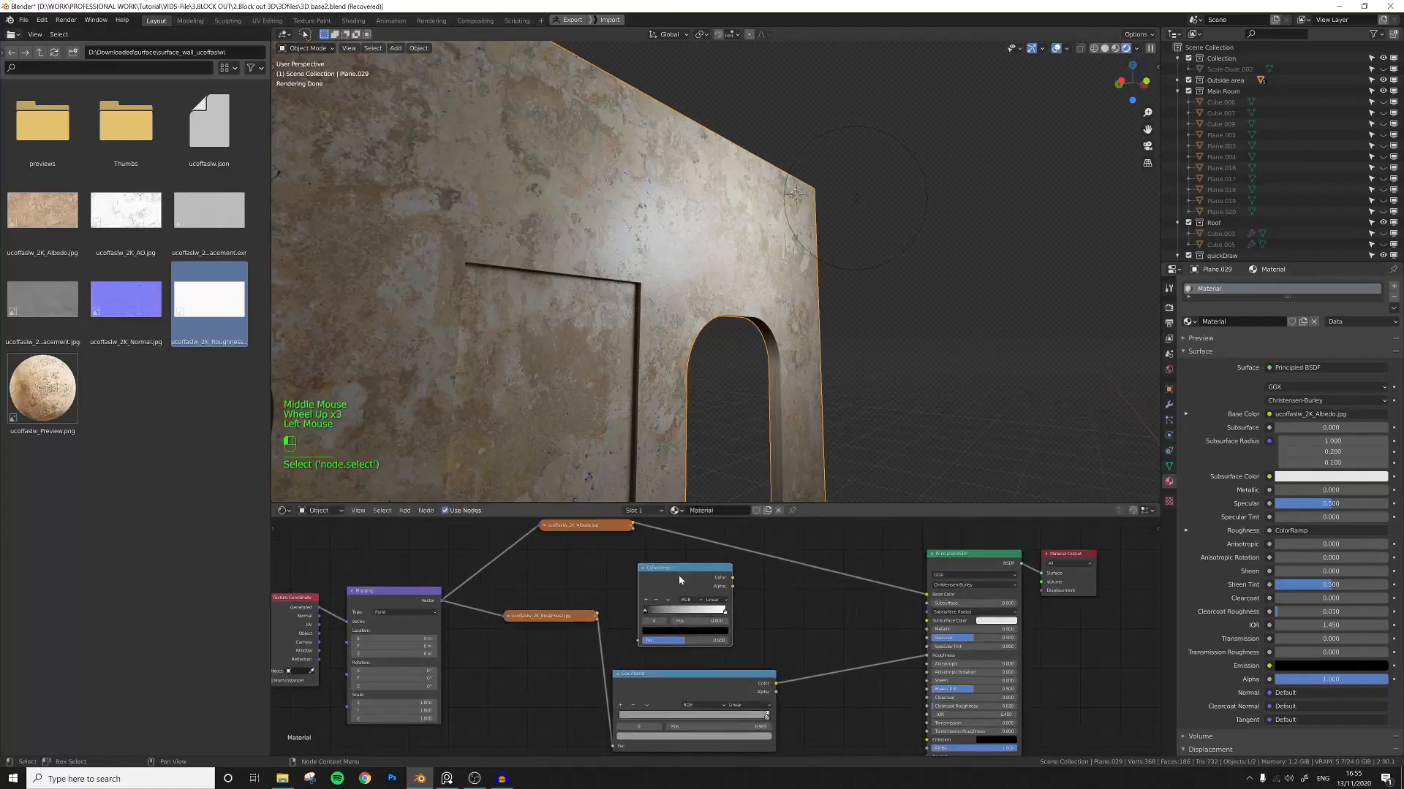
scroll(628, 613, "up", 2)
left_click(626, 644)
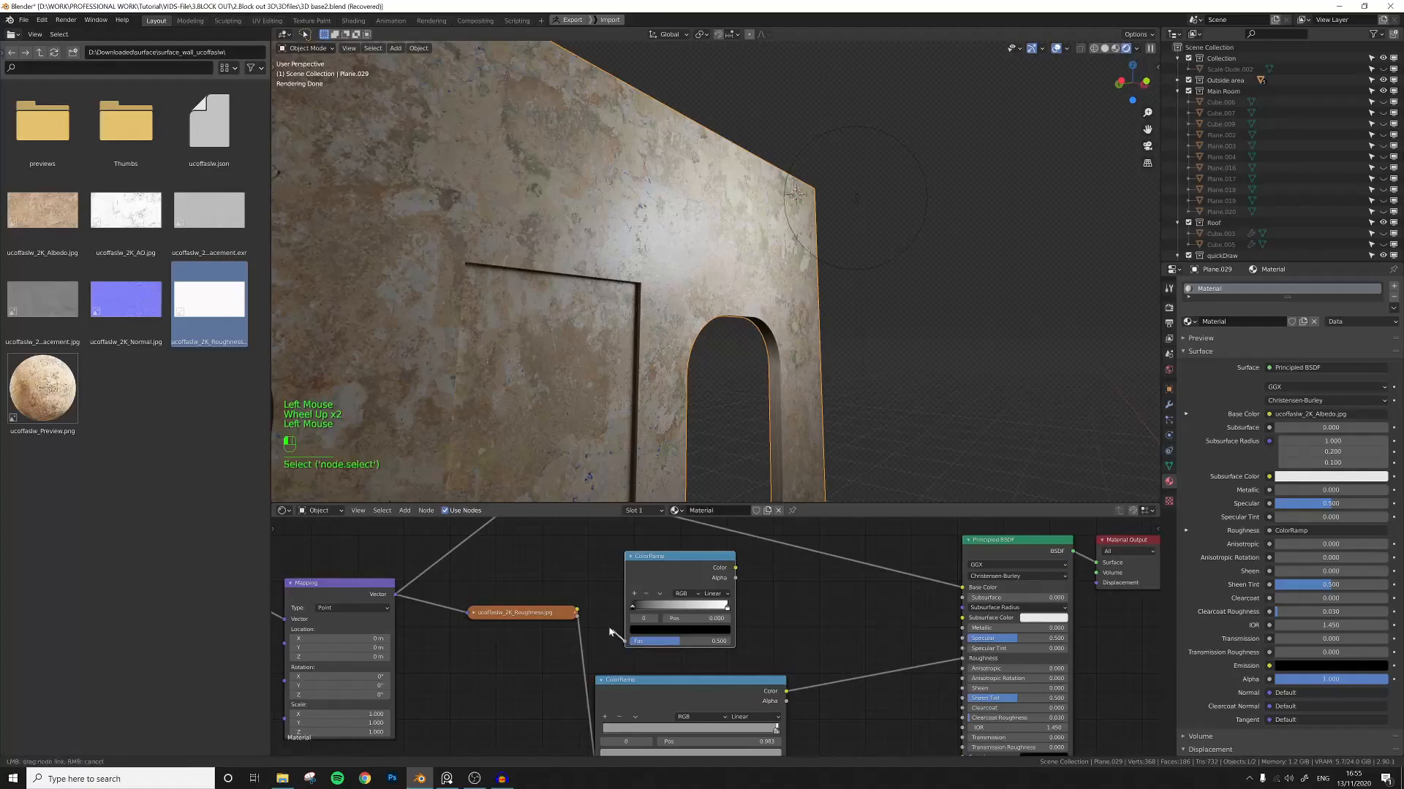
left_click(580, 612)
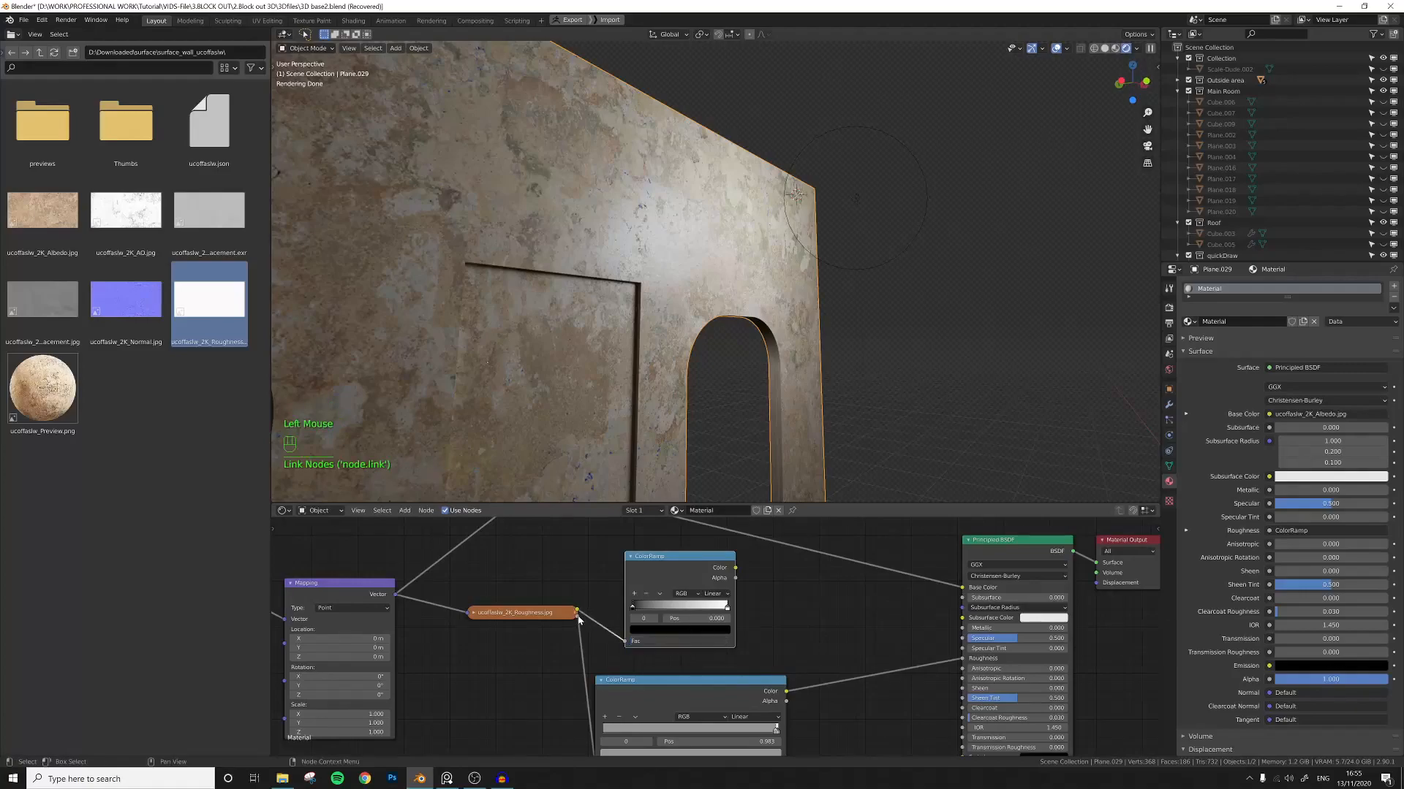
left_click_drag(579, 618, 467, 615)
left_click(473, 613)
left_click(417, 613)
middle_click_drag(752, 582, 633, 589)
left_click_drag(628, 576, 854, 647)
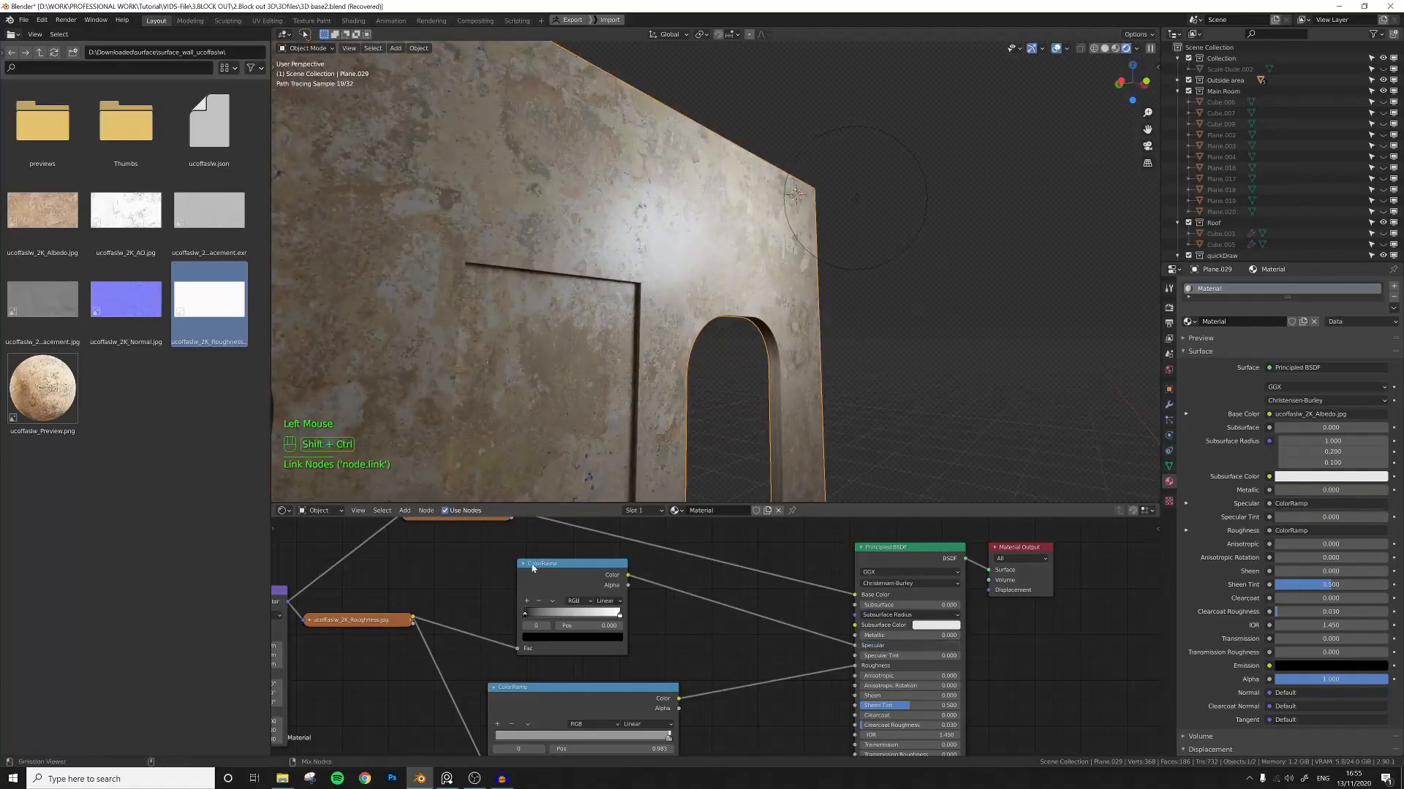
Preview the second ColorRamp with the emission viewer and flip its color ramp.
left_click(532, 568, "ctrl+shift")
left_click_drag(527, 616, 562, 618)
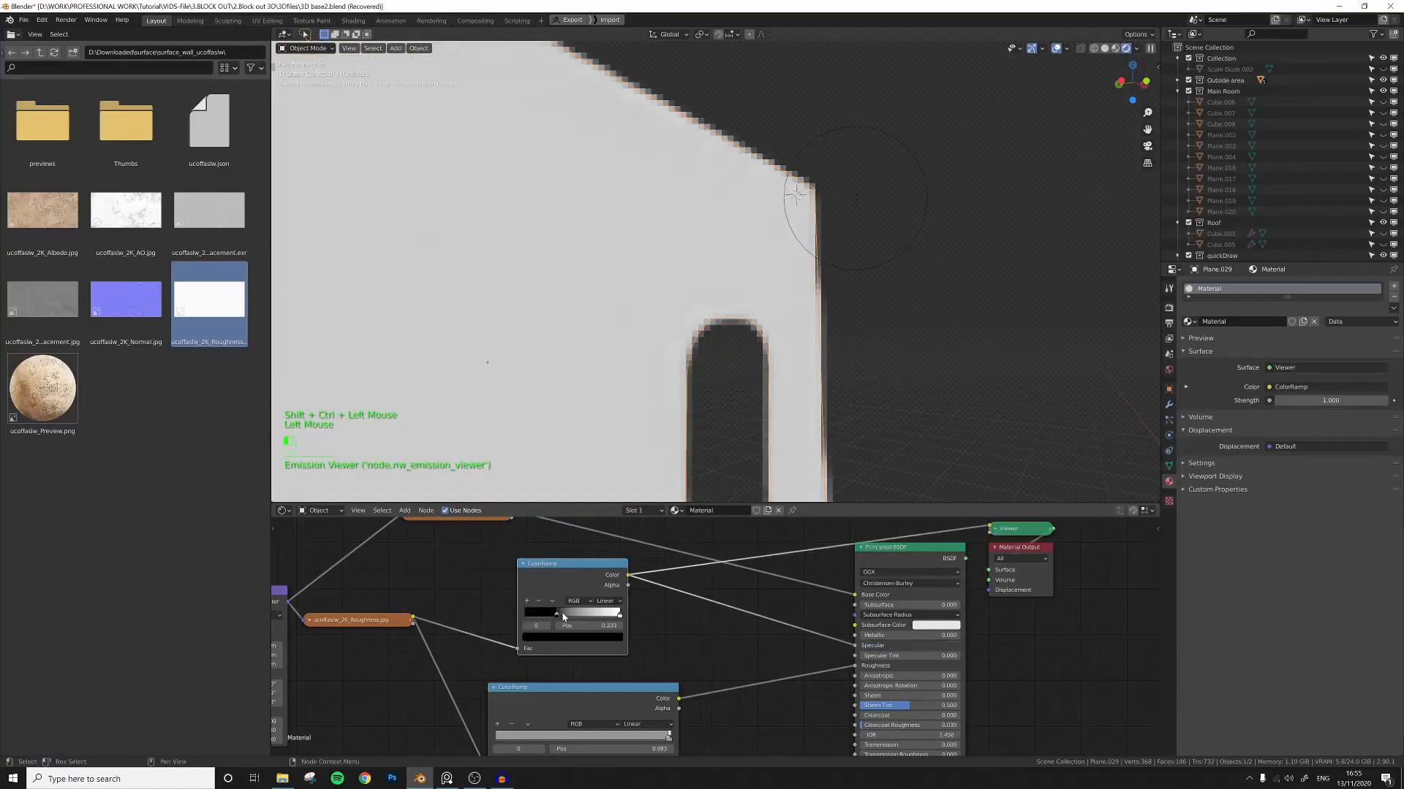
left_click(553, 601)
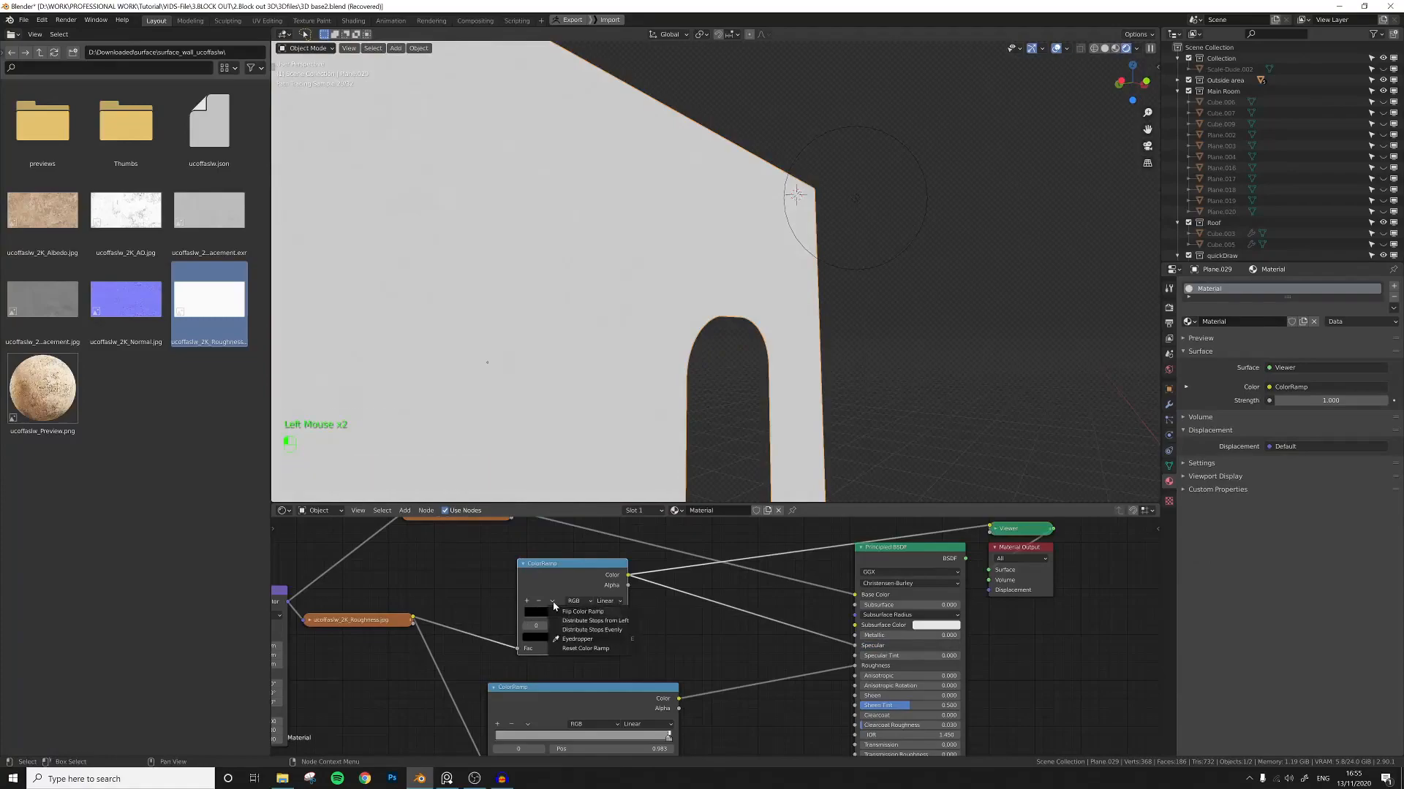
left_click(572, 612)
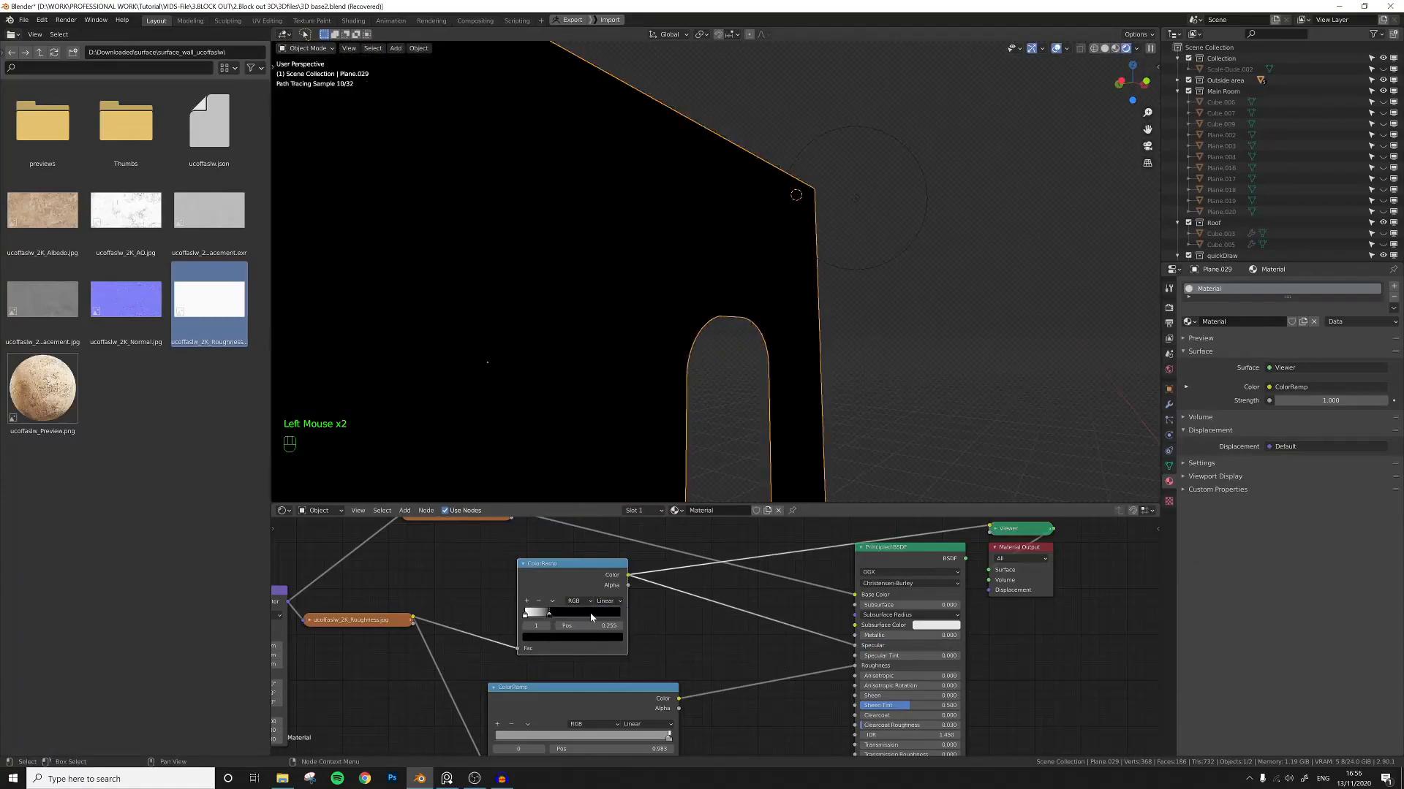
Slide both stops of the second ColorRamp toward the right end and switch the preview back to the Principled BSDF.
left_click_drag(552, 617, 628, 619)
left_click_drag(528, 616, 620, 619)
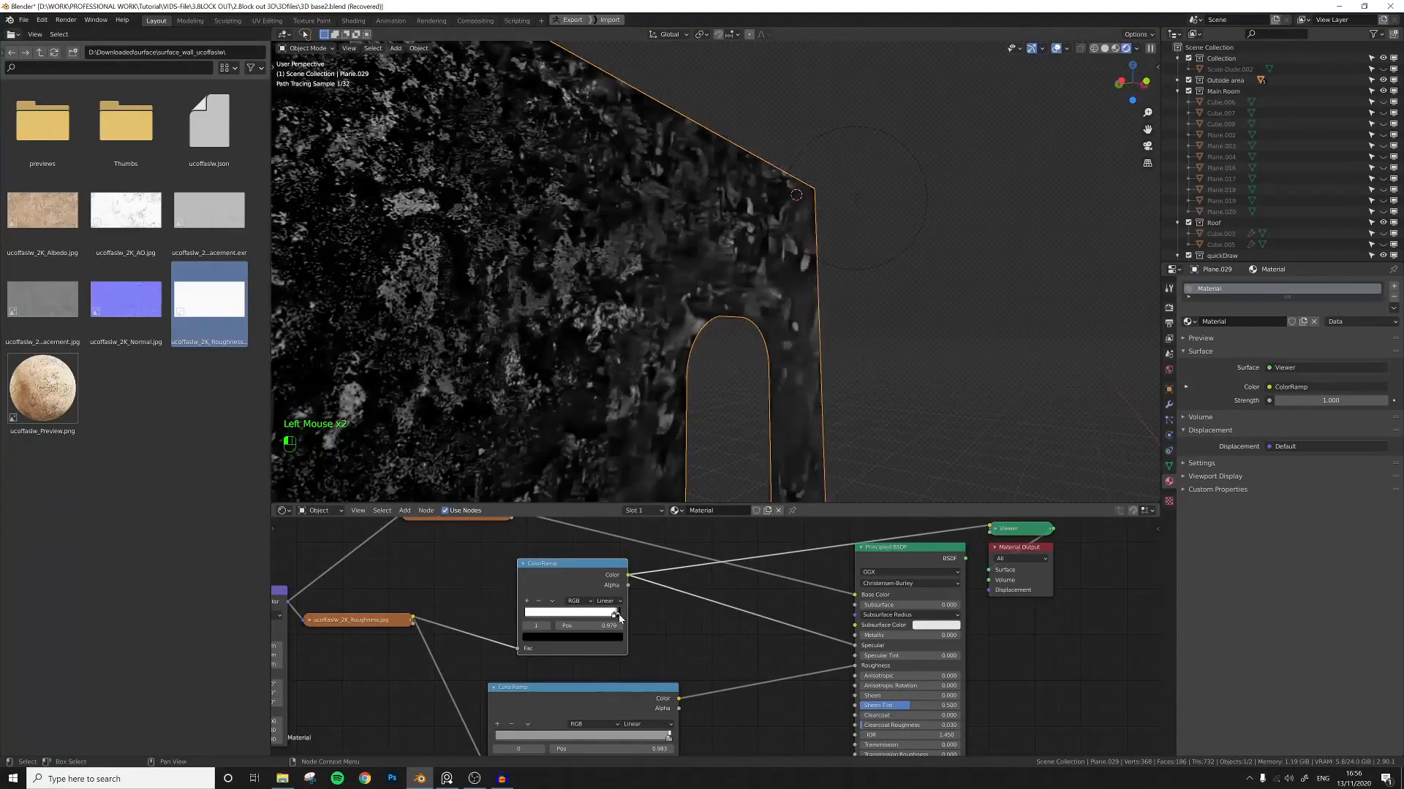
left_click_drag(616, 618, 618, 618)
middle_click_drag(751, 626, 712, 630)
left_click(870, 563, "ctrl+shift")
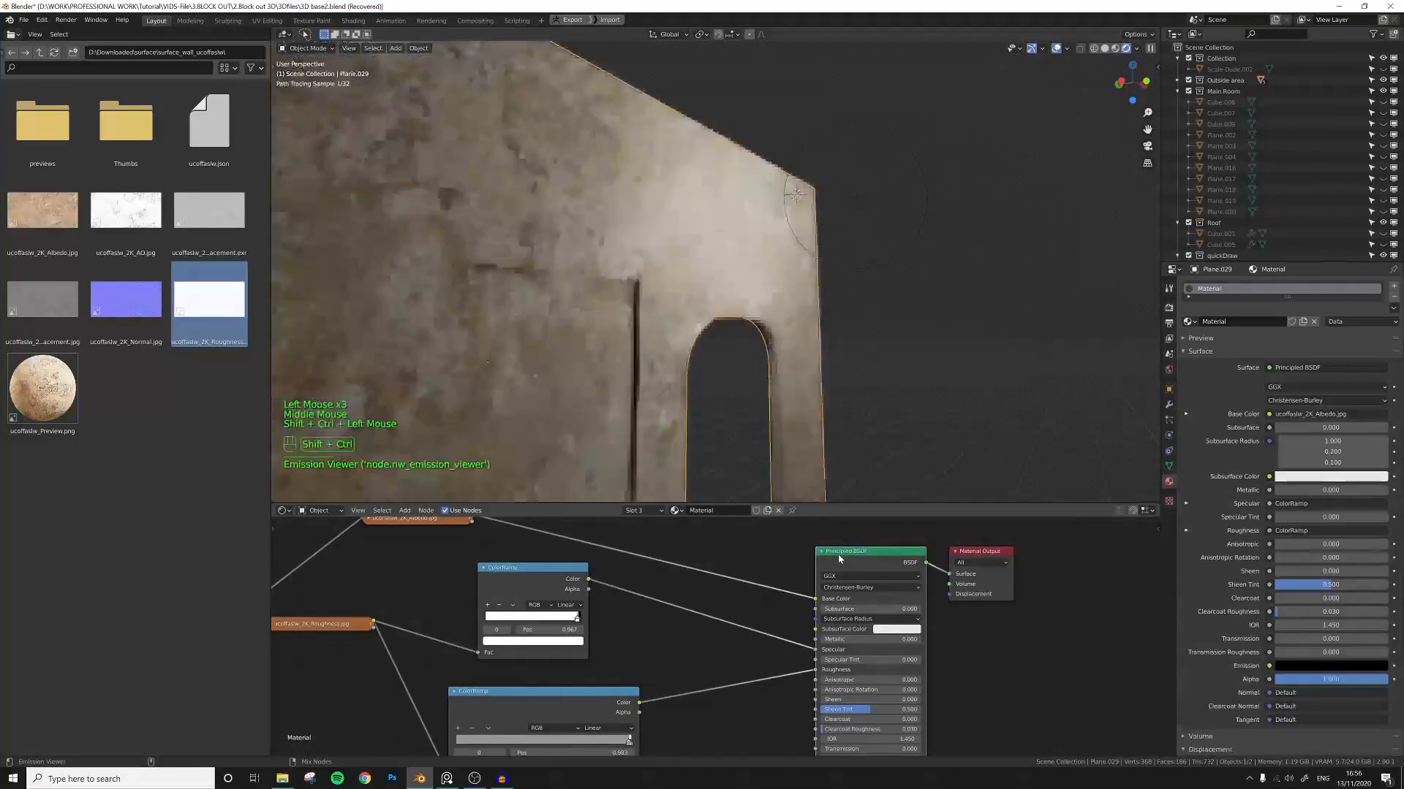
Select the point light and move it near the wall's upper corner.
middle_click_drag(752, 340, 717, 271)
scroll(747, 290, "up", 4)
scroll(718, 272, "down", 4)
left_click(870, 204)
left_click(853, 200)
middle_click_drag(853, 275, 819, 241)
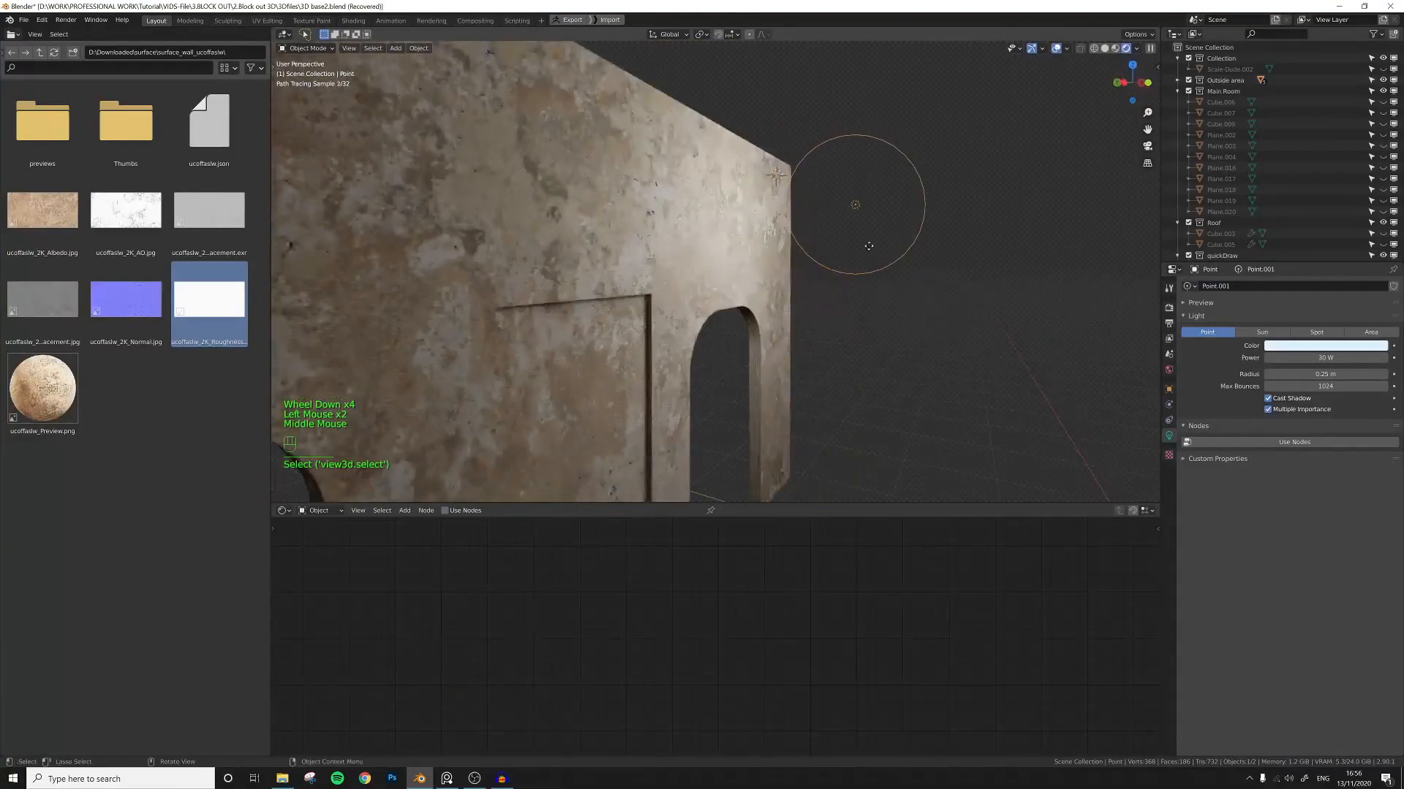
key("g")
left_click(777, 150)
Reselect the wall, widen the specular ColorRamp node and preview its output with the emission viewer.
middle_click_drag(738, 212, 715, 313)
scroll(703, 231, "up", 2)
left_click(715, 313)
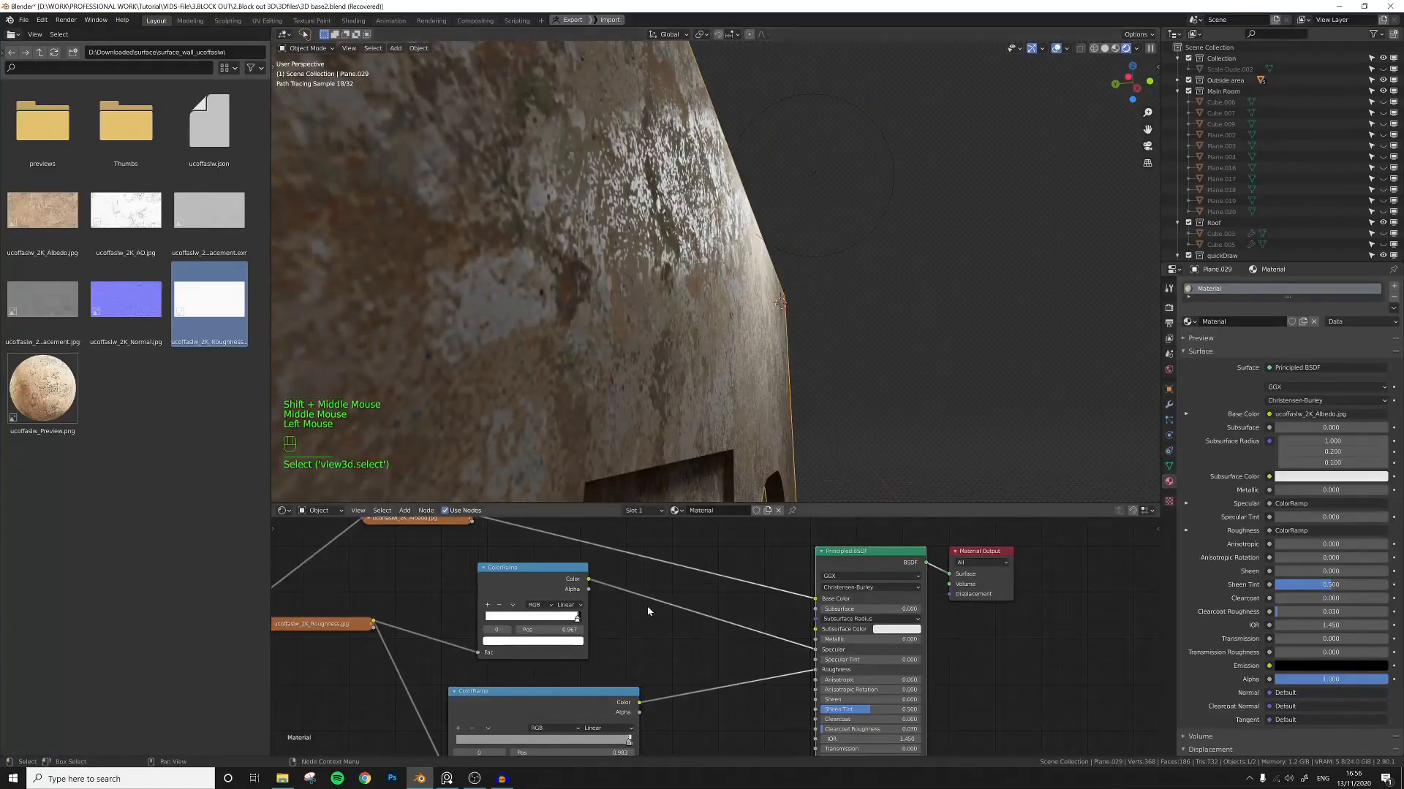
middle_click_drag(737, 626, 761, 627)
scroll(715, 625, "up", 4)
left_click(700, 610)
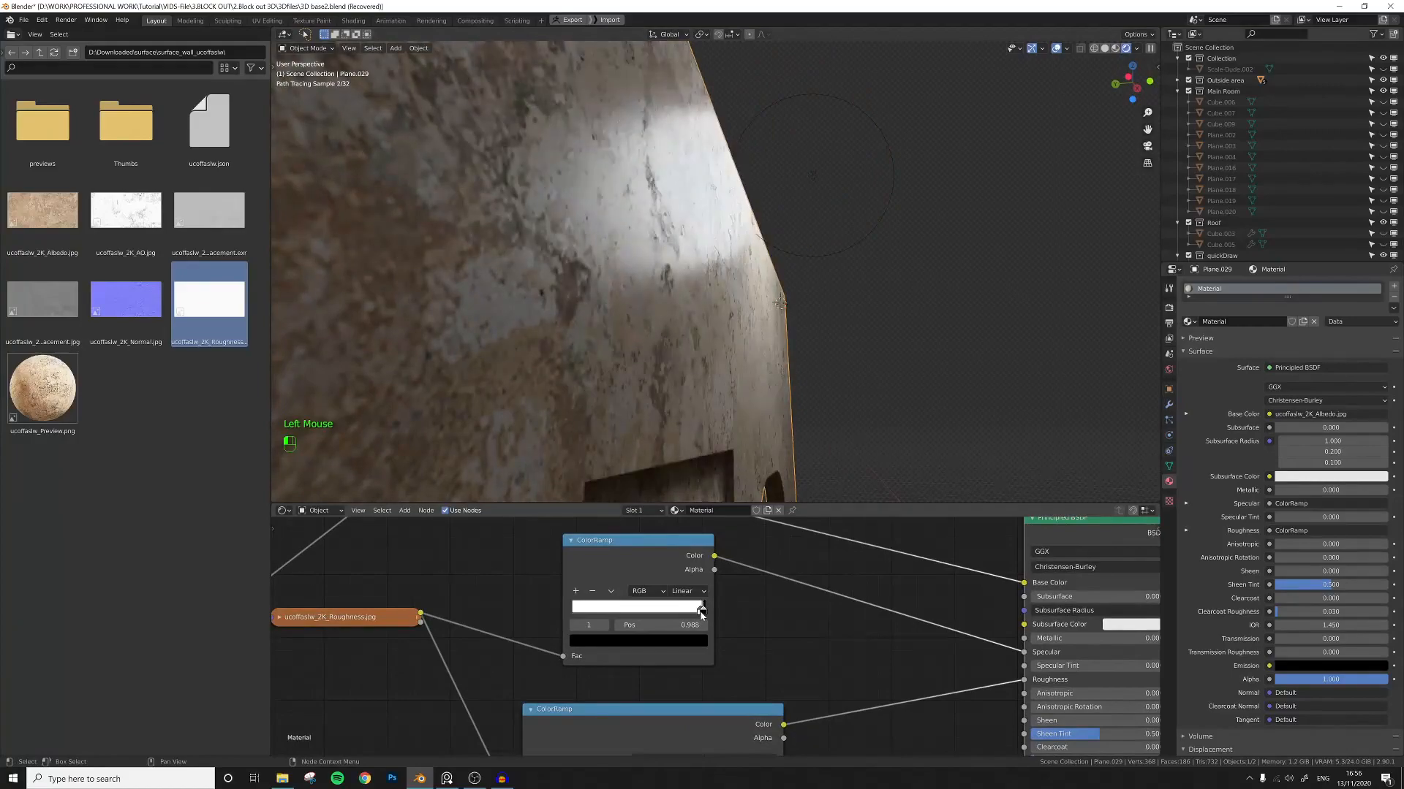
left_click_drag(700, 612, 789, 612)
left_click(716, 616)
left_click(628, 544, "ctrl+shift")
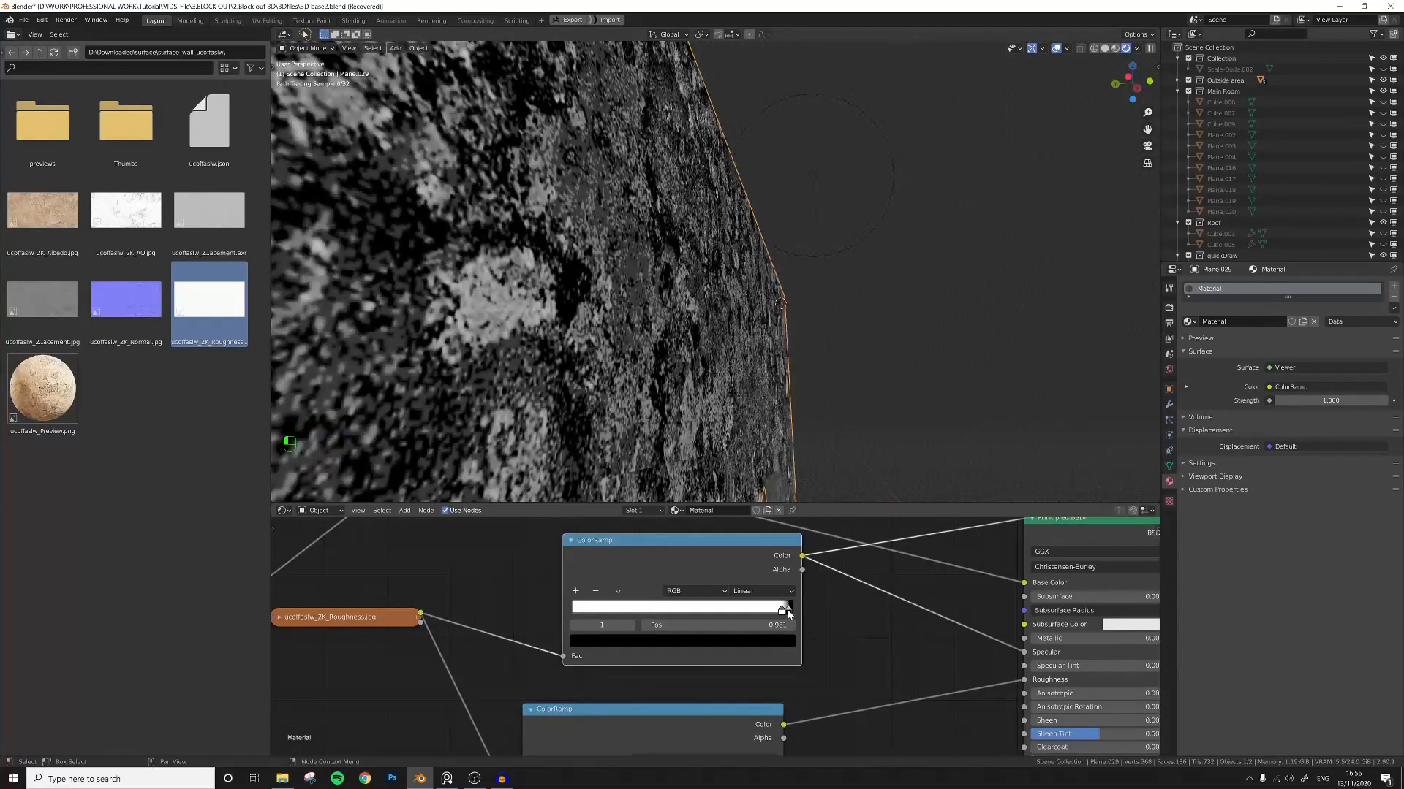
Select the right stop of the specular ColorRamp and switch the preview back to the Principled BSDF.
left_click(783, 613)
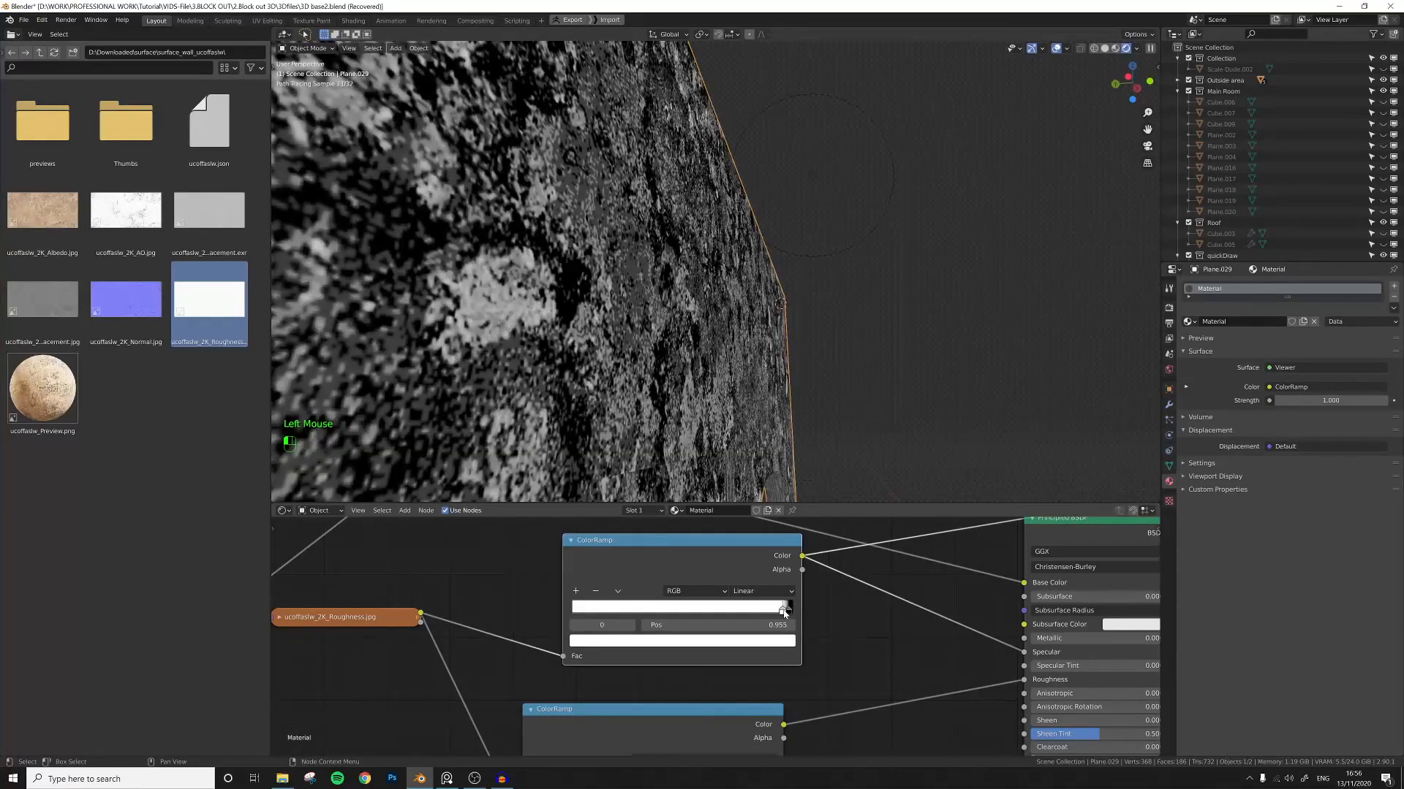
scroll(785, 614, "down", 4)
middle_click_drag(909, 624, 802, 629)
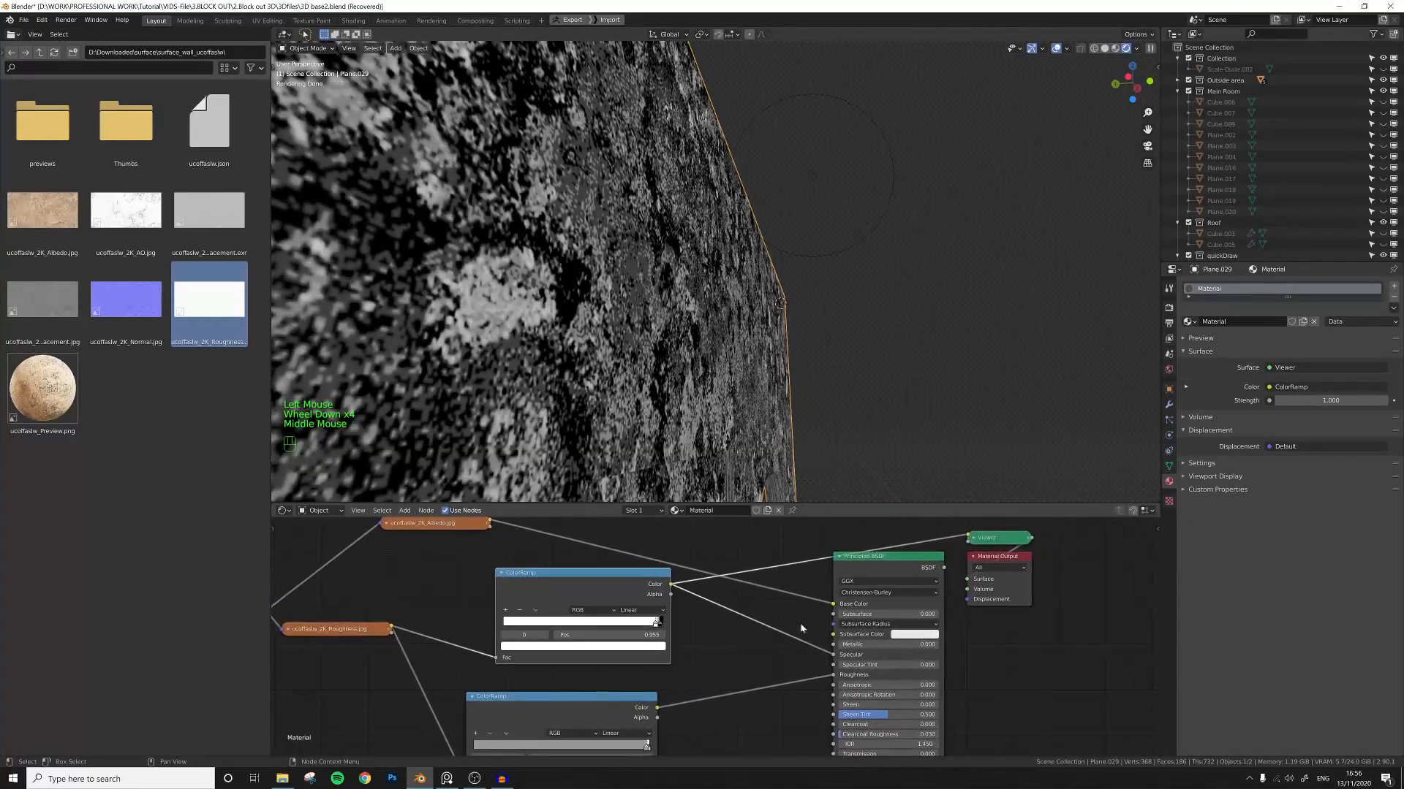
left_click(850, 566, "ctrl+shift")
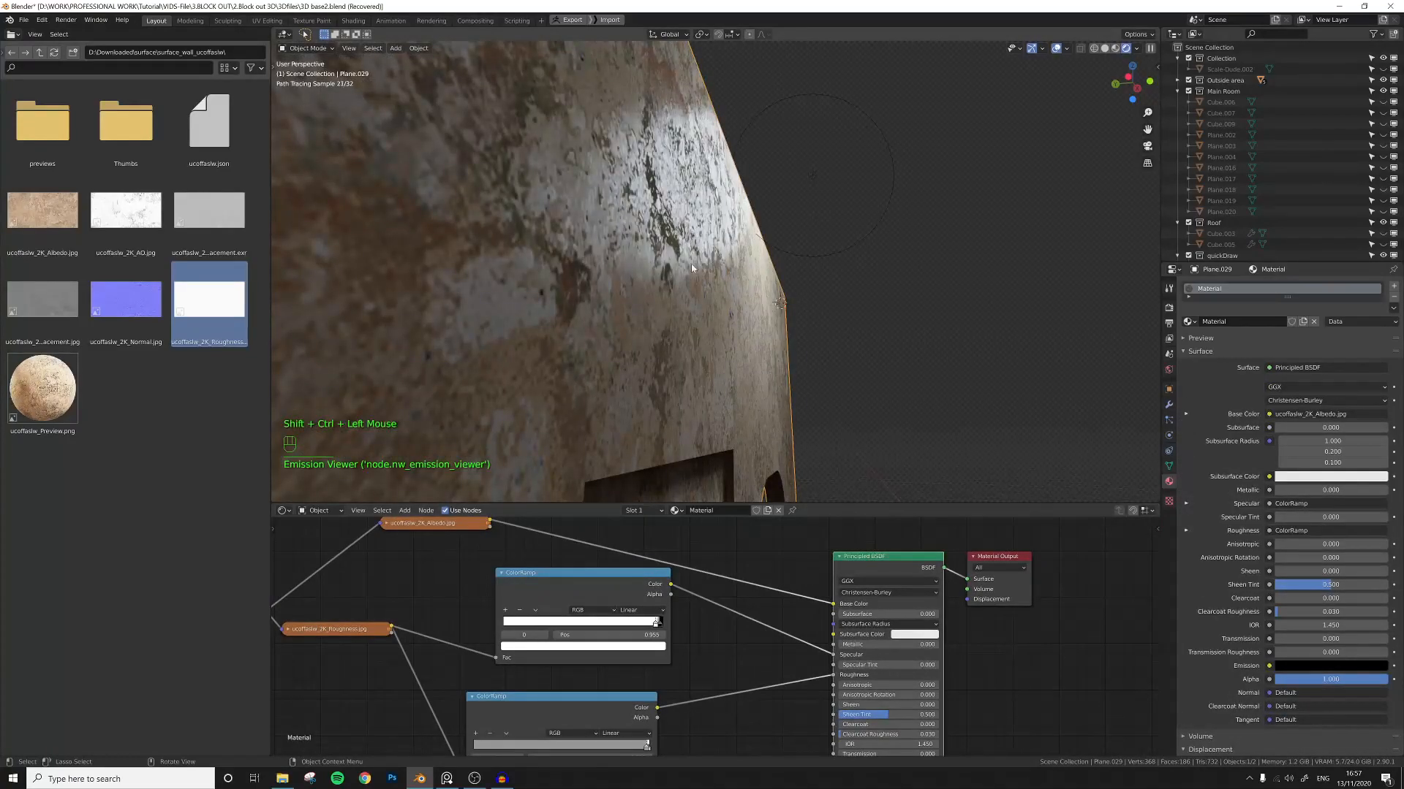
Darken the color of the selected stop in the specular ColorRamp to a gray.
scroll(698, 637, "up", 4)
left_click(636, 621)
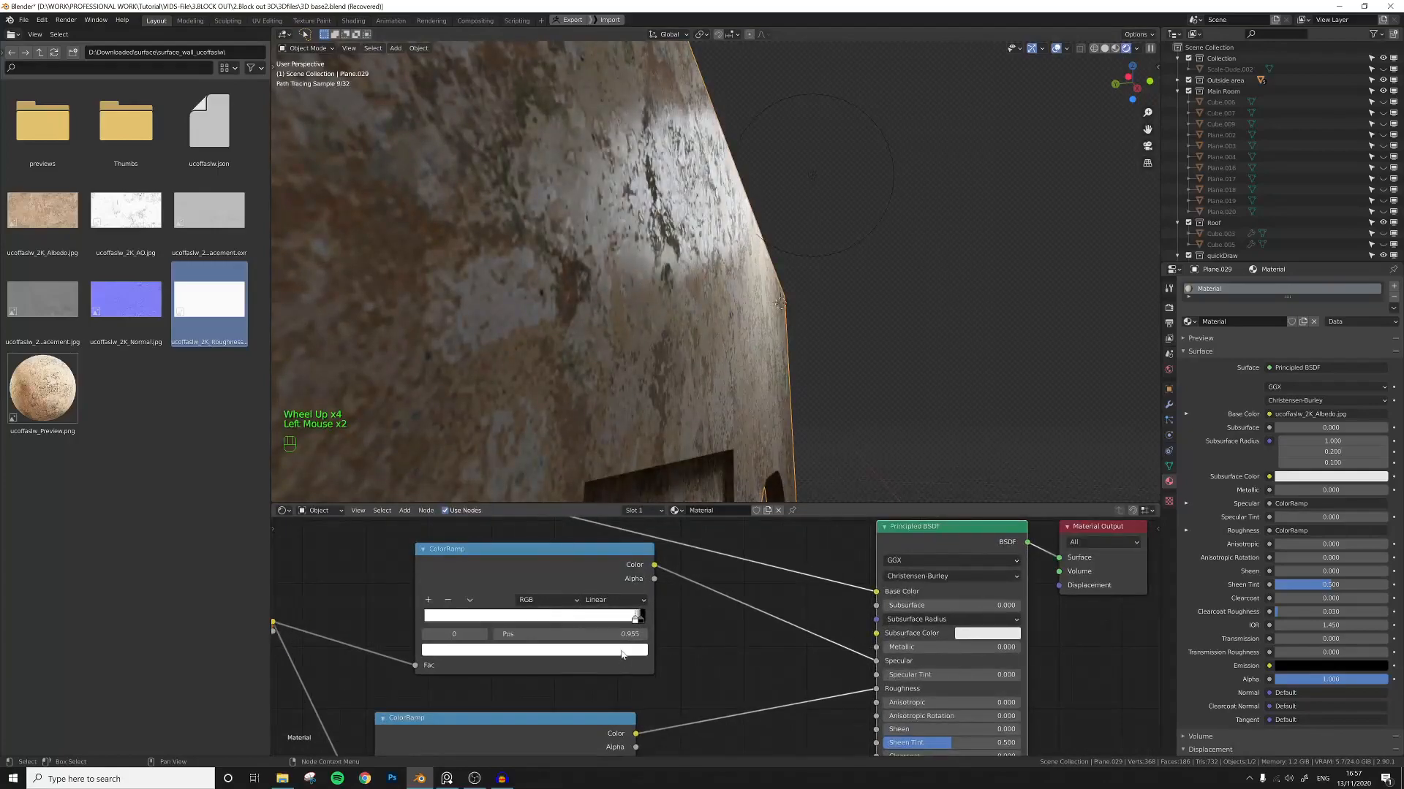
left_click(621, 655)
left_click_drag(526, 476, 530, 529)
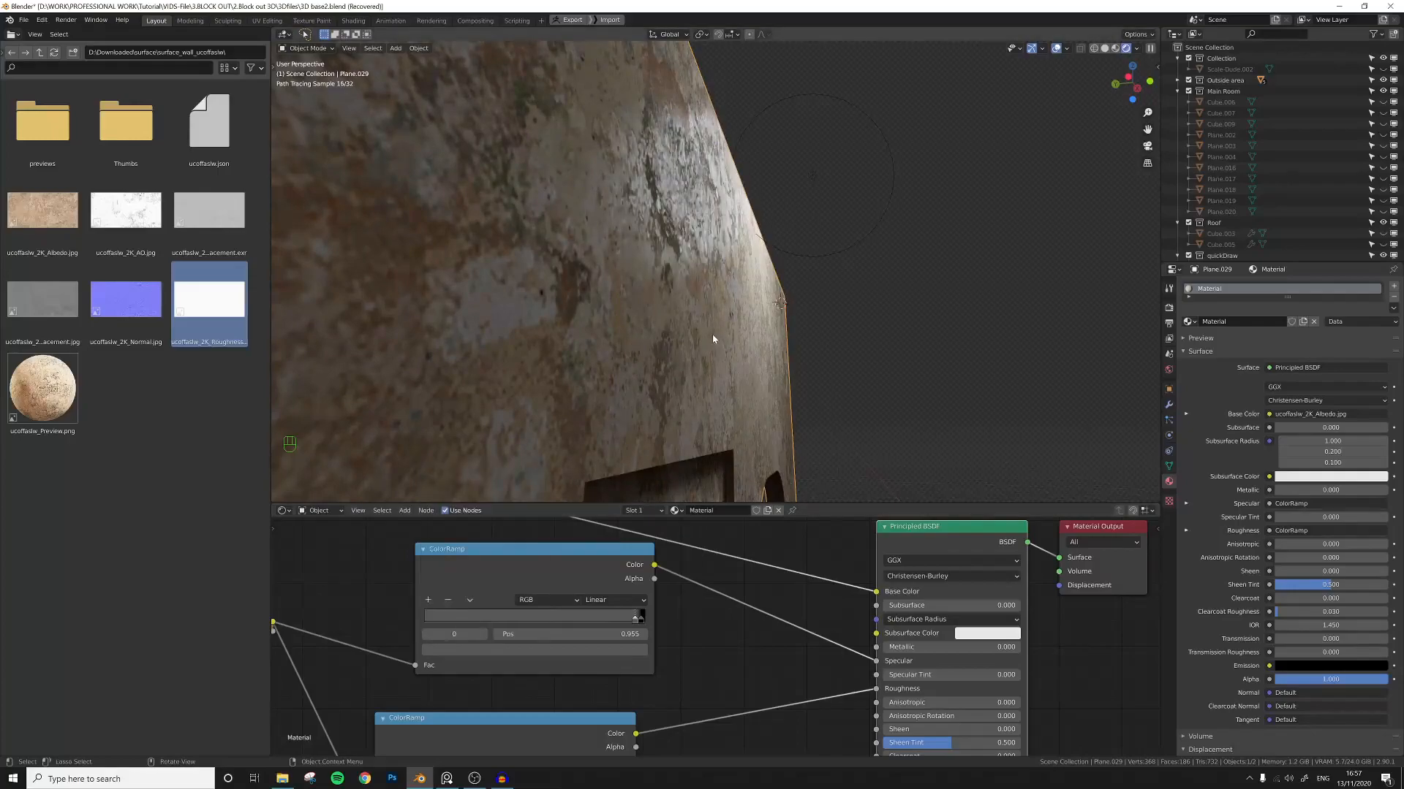
Reposition the point light closer to the wall's upper edge and reselect the wall.
scroll(700, 349, "down", 3)
left_click(792, 212)
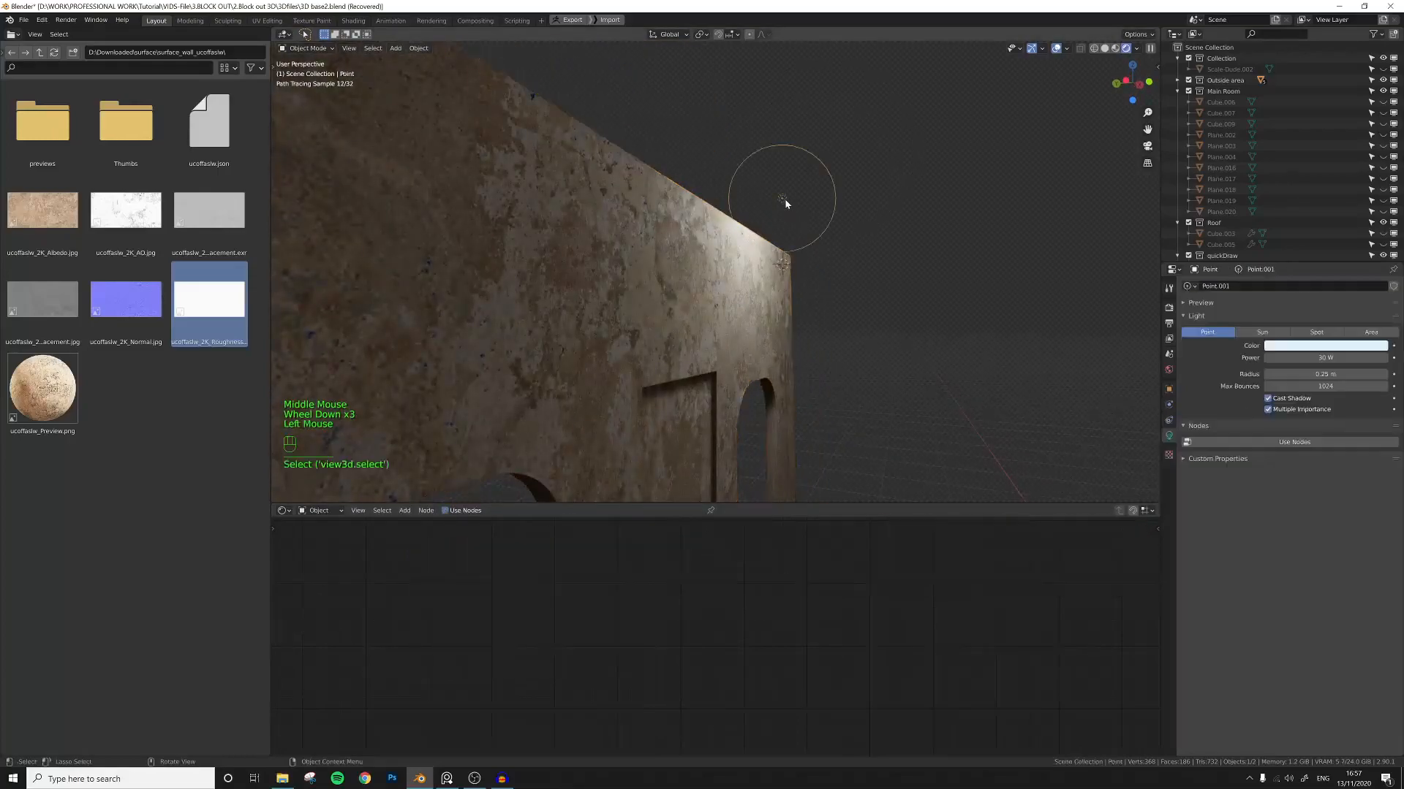
key("g")
left_click(831, 266)
middle_click_drag(757, 345, 800, 352)
scroll(768, 300, "up", 1)
left_click(759, 275)
Compare the Specular input with the ColorRamp disconnected and a manual value, then reconnect the ColorRamp to Specular.
middle_click_drag(725, 530, 707, 519)
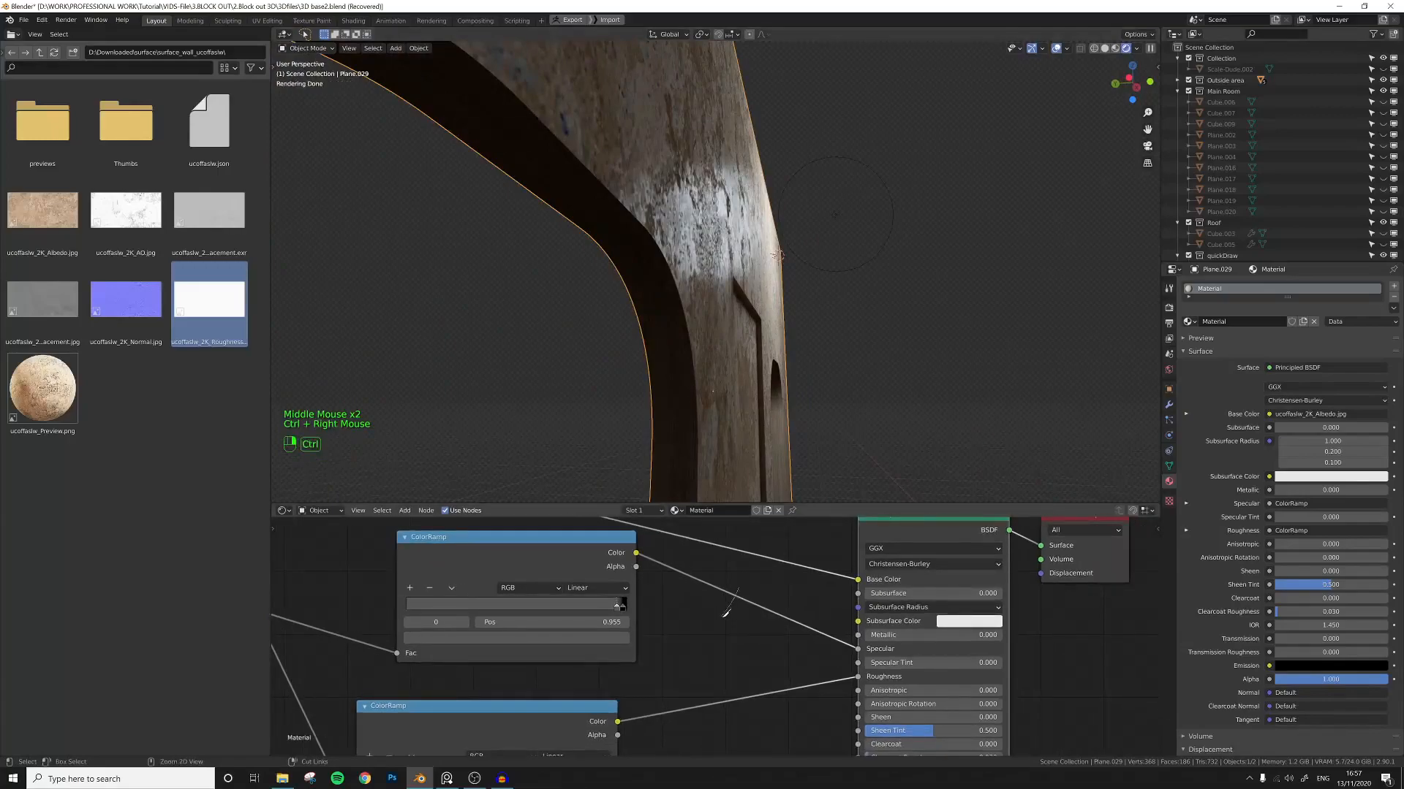
right_click_drag(726, 611, 721, 617, "ctrl")
left_click_drag(922, 656, 860, 656)
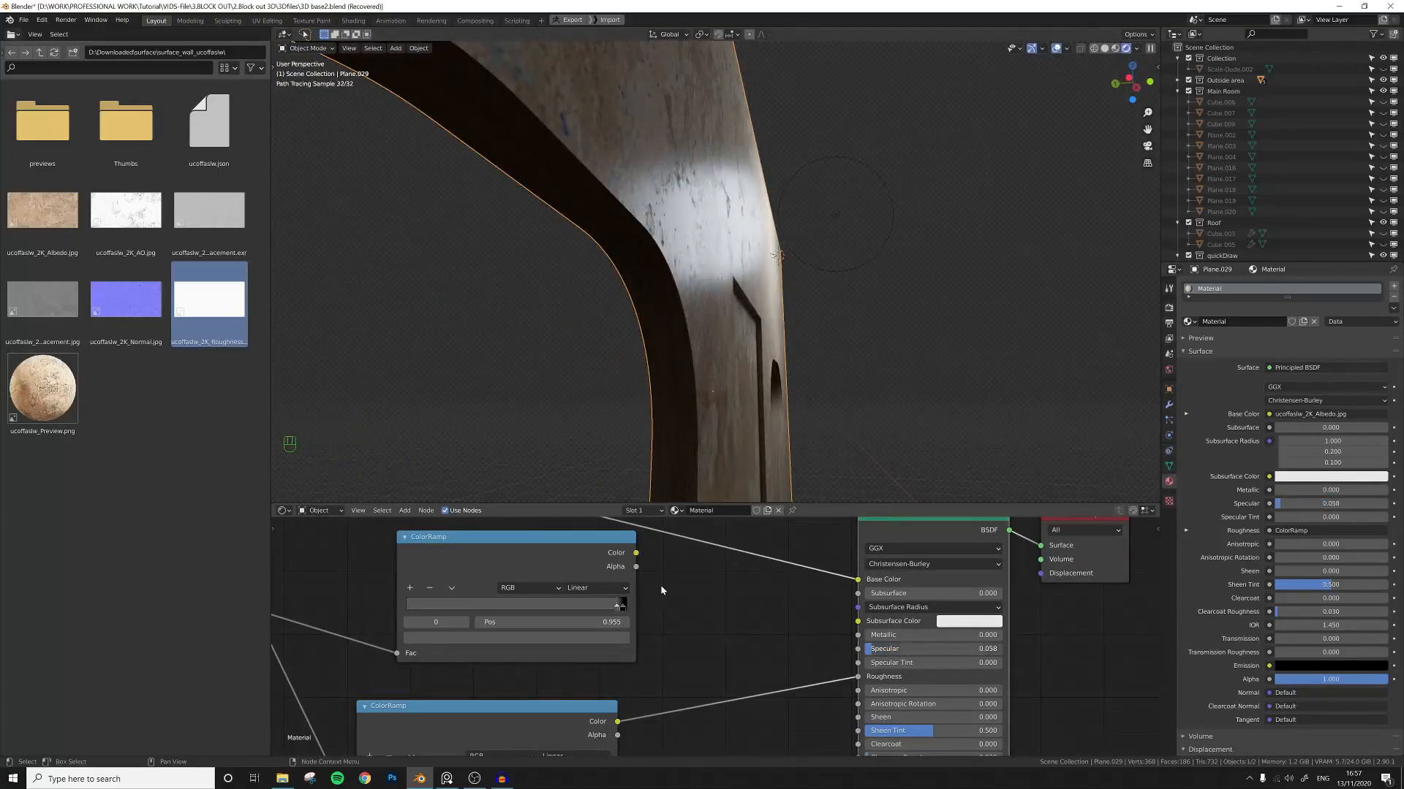
left_click_drag(636, 553, 857, 648)
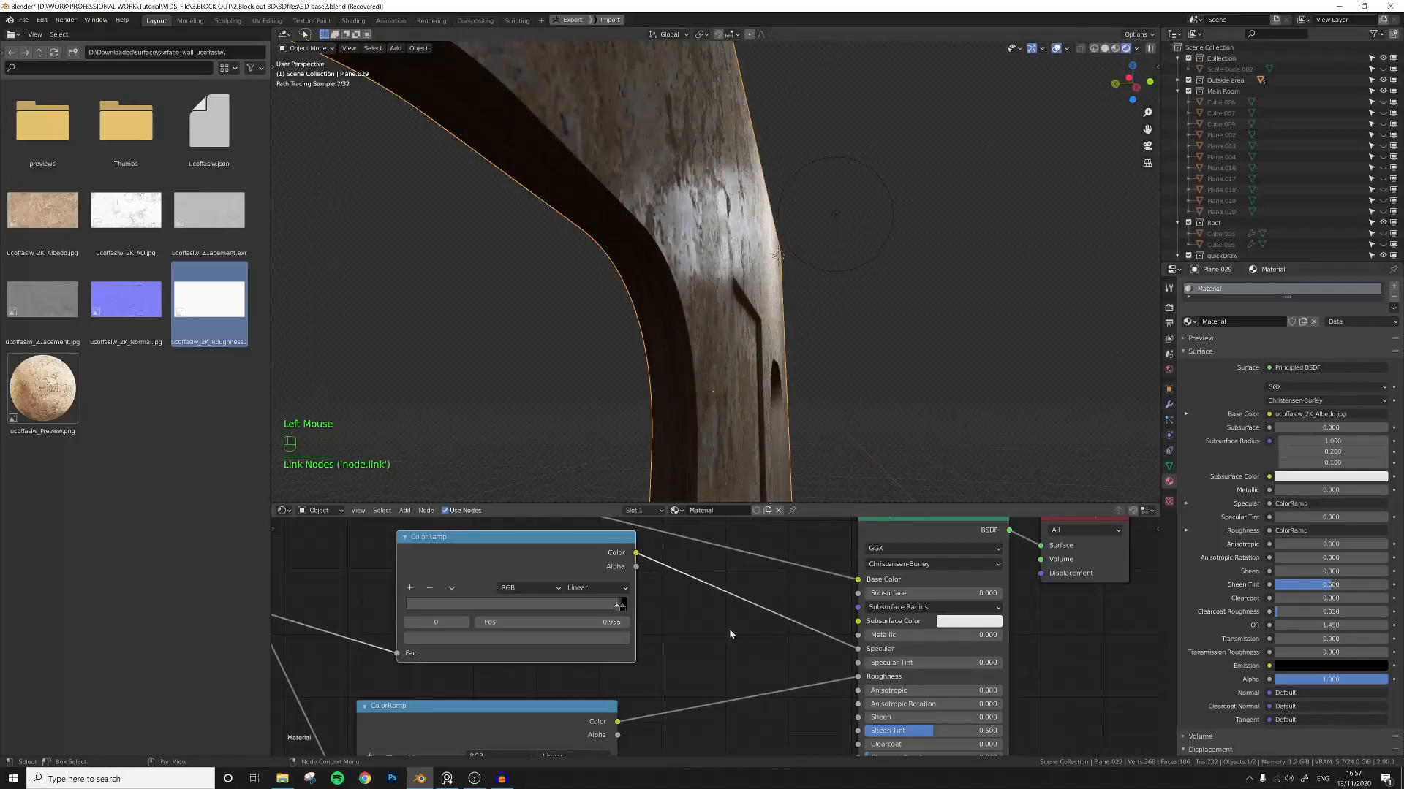
Collapse both ColorRamp nodes and stack them neatly next to the roughness texture node.
middle_click_drag(739, 353, 699, 351)
scroll(719, 297, "down", 4)
scroll(706, 343, "down", 1)
scroll(713, 351, "up", 2)
middle_click_drag(699, 602, 607, 632)
scroll(726, 598, "down", 12)
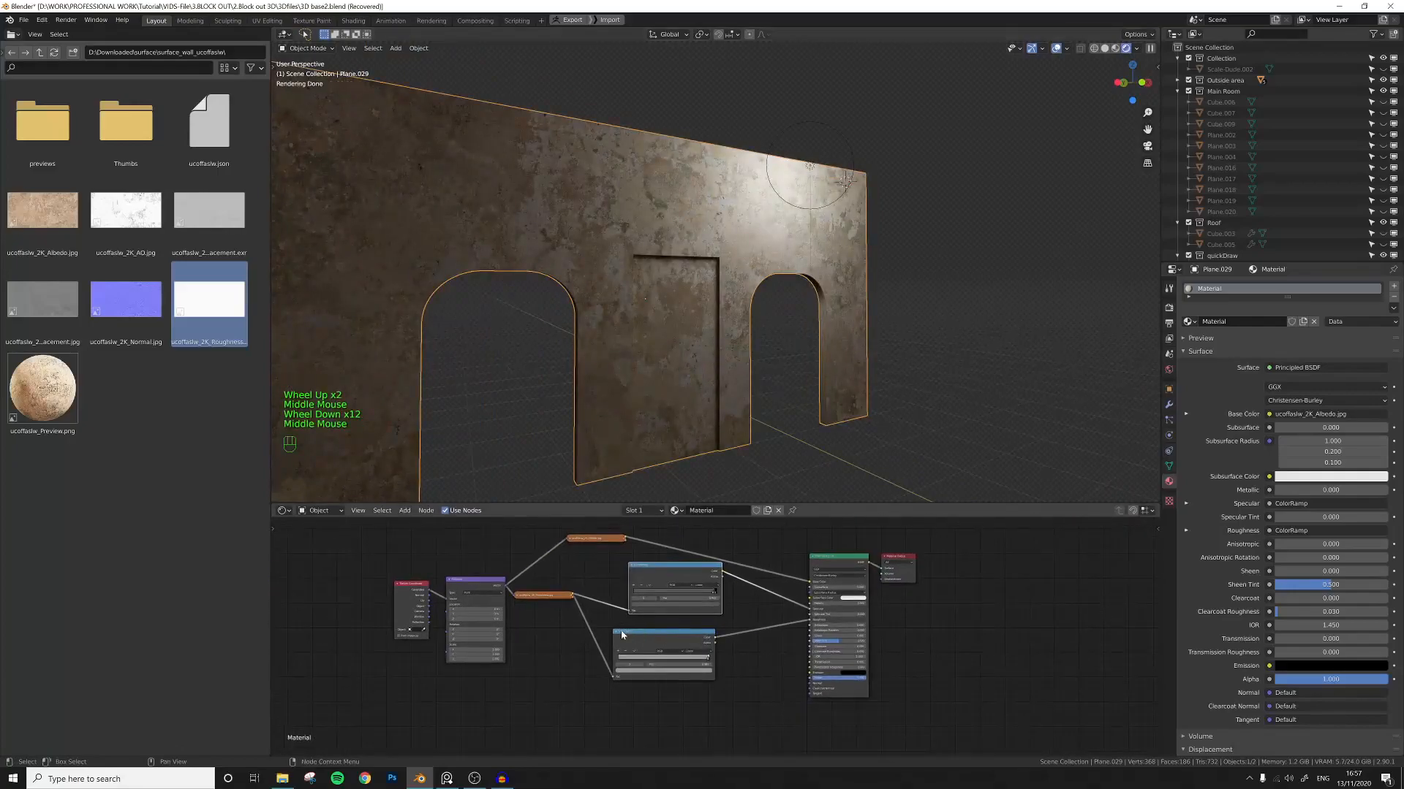
scroll(607, 631, "up", 5)
left_click(568, 630)
left_click(592, 532)
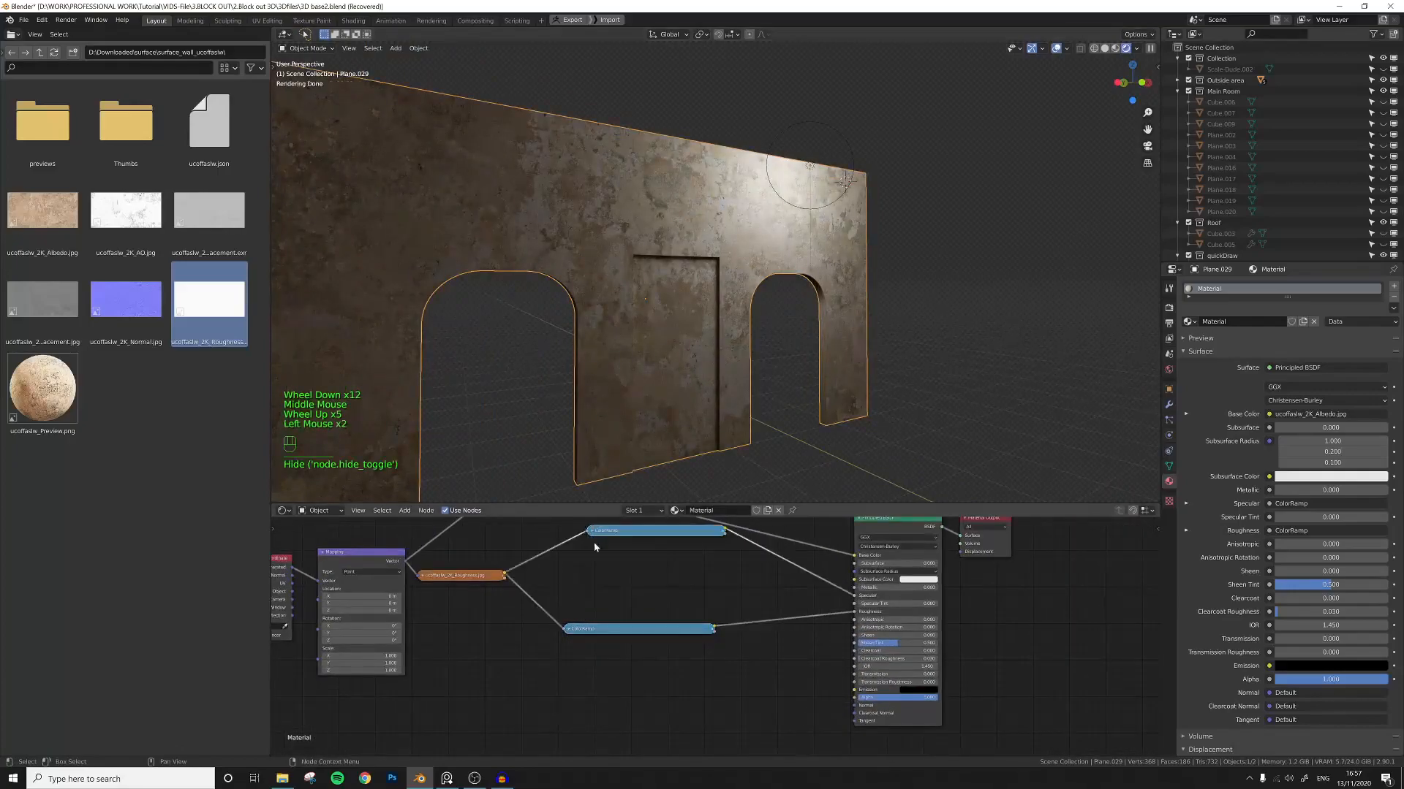
left_click_drag(639, 536, 611, 576)
left_click_drag(617, 629, 614, 584)
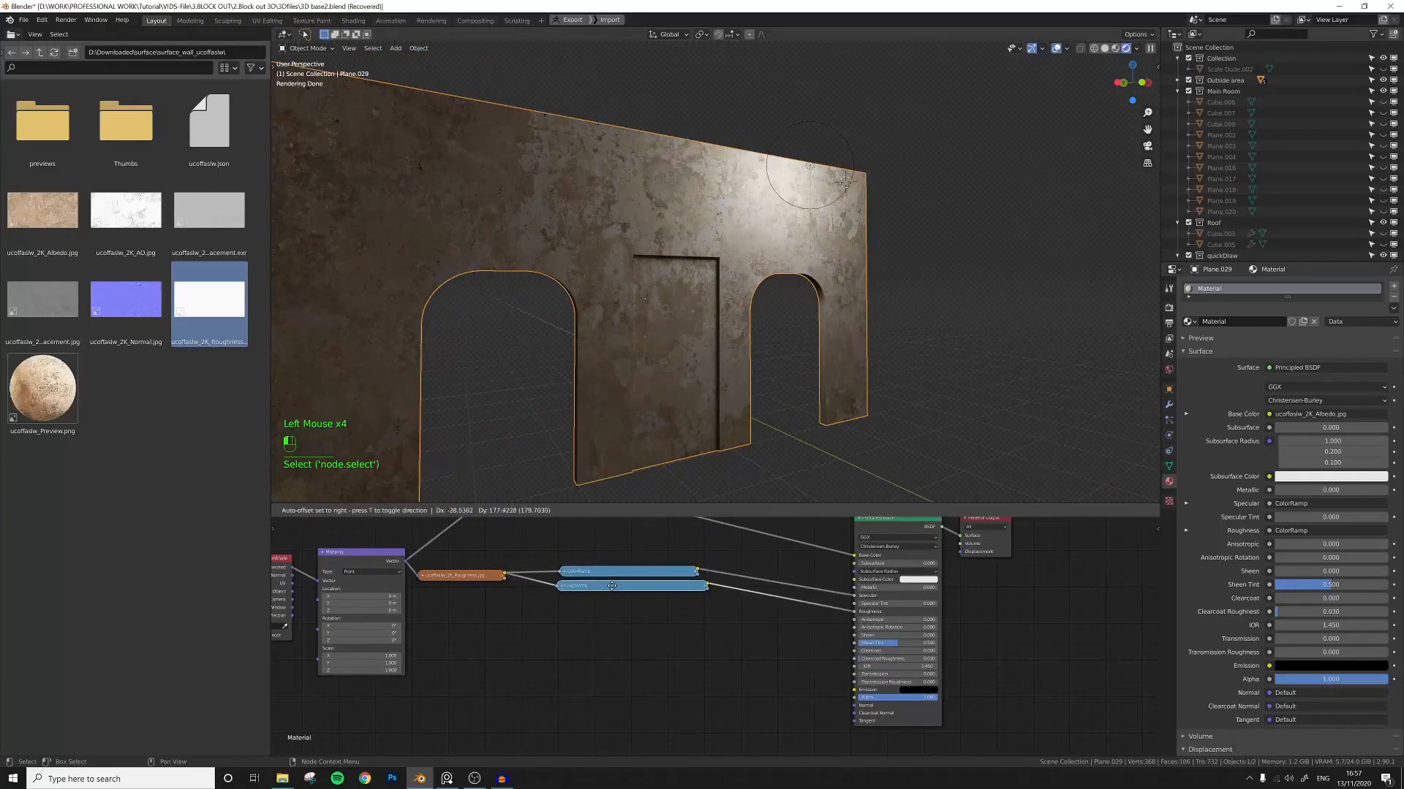
middle_click_drag(686, 646, 700, 622)
left_click(690, 620)
scroll(702, 627, "down", 5)
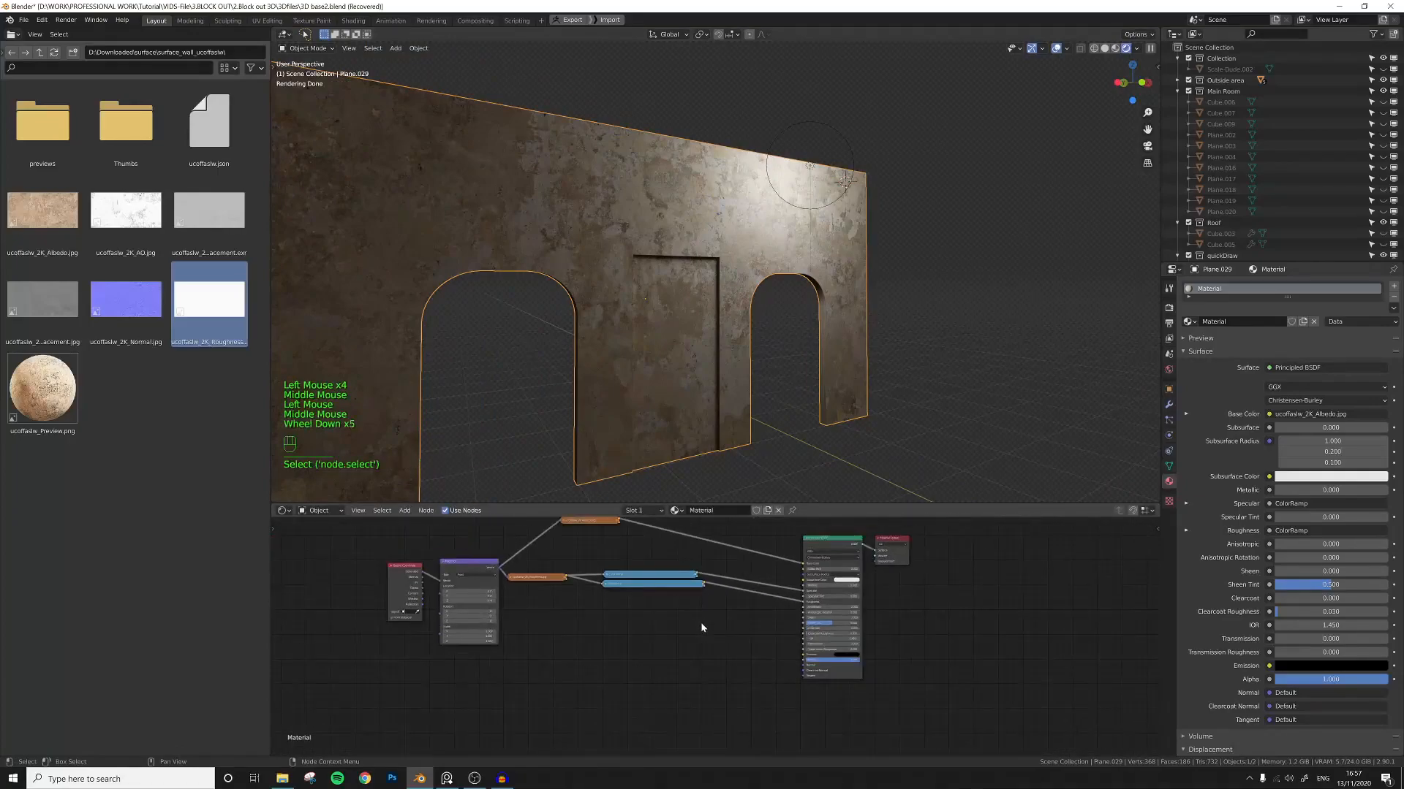
Import the Normal texture image into the node editor and set its color space to Non-Color.
left_click(132, 300)
left_click_drag(123, 301, 599, 656)
middle_click_drag(711, 660, 644, 624)
scroll(643, 624, "up", 5)
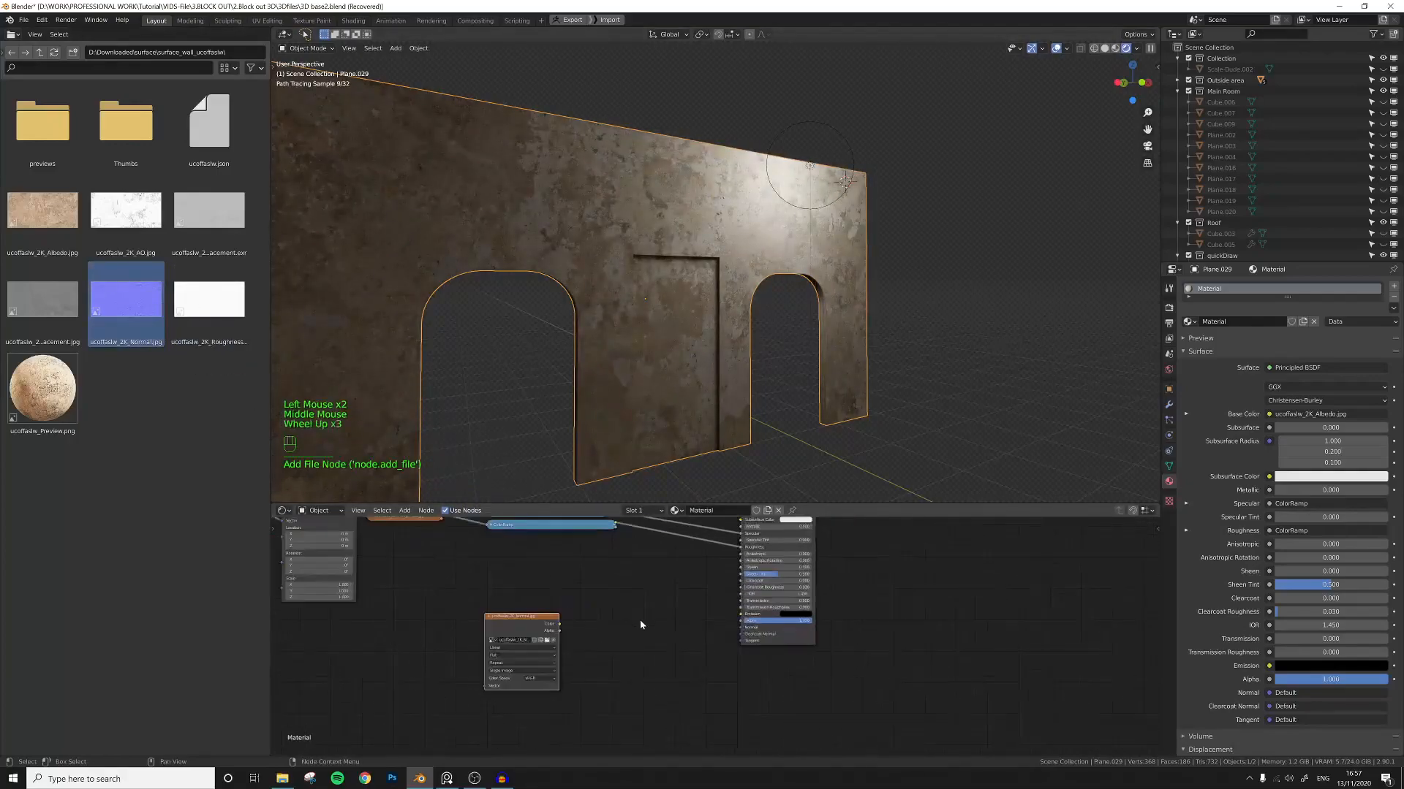
left_click_drag(488, 630, 468, 610)
left_click(479, 666)
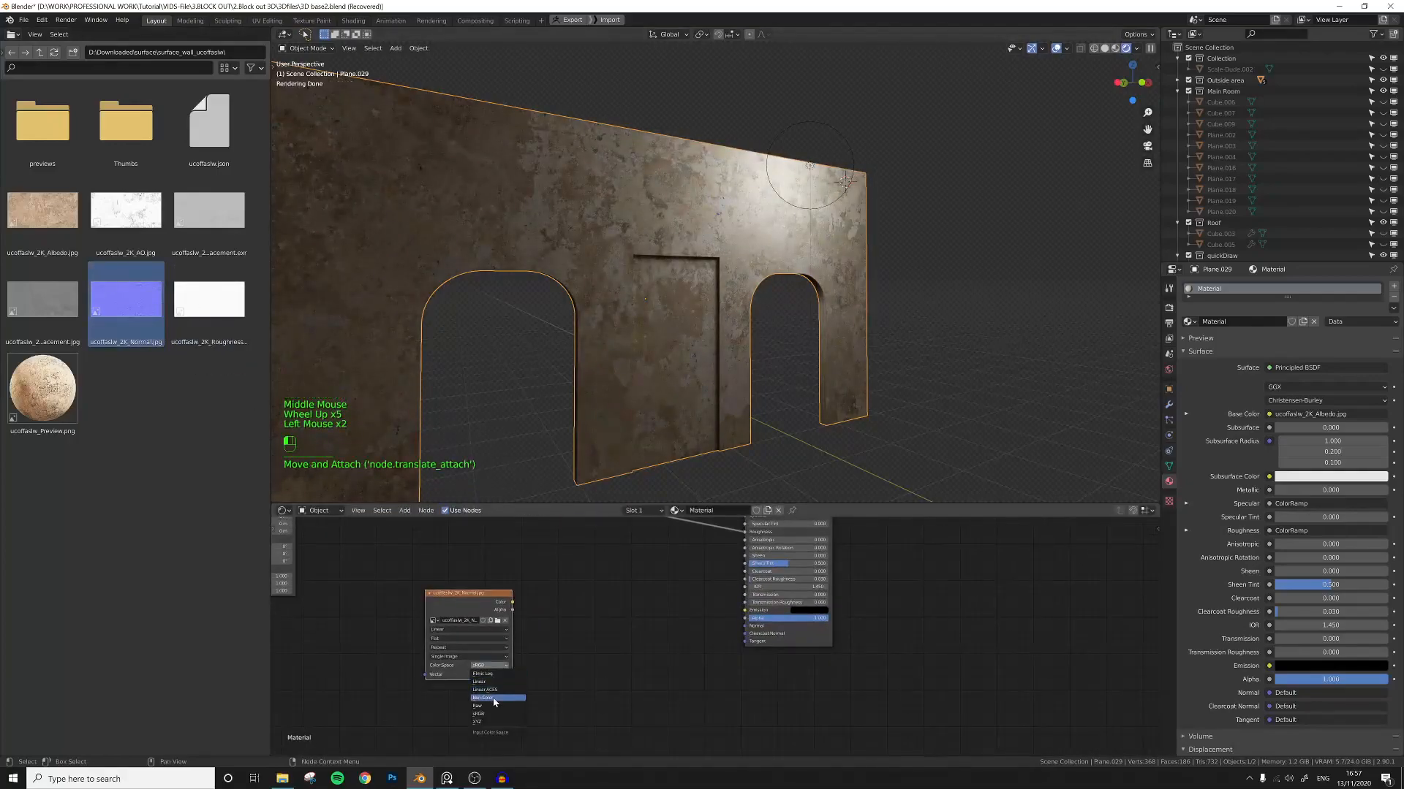
middle_click_drag(545, 627, 594, 636)
scroll(620, 640, "down", 5)
scroll(595, 636, "up", 4)
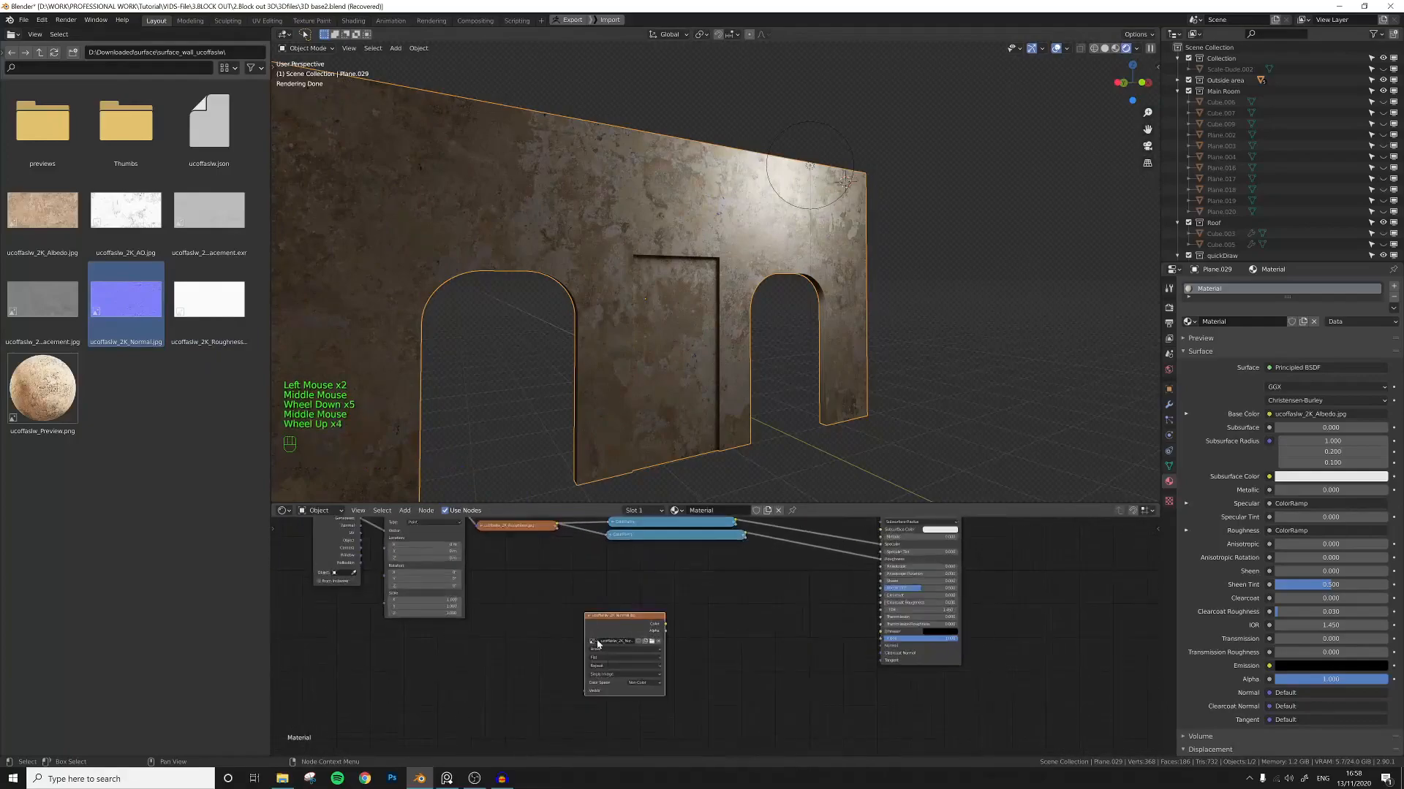
left_click(608, 660)
left_click(601, 675)
Connect the Mapping node's vector output to the normal image's Vector input.
middle_click_drag(509, 588, 576, 610)
scroll(576, 609, "down", 2)
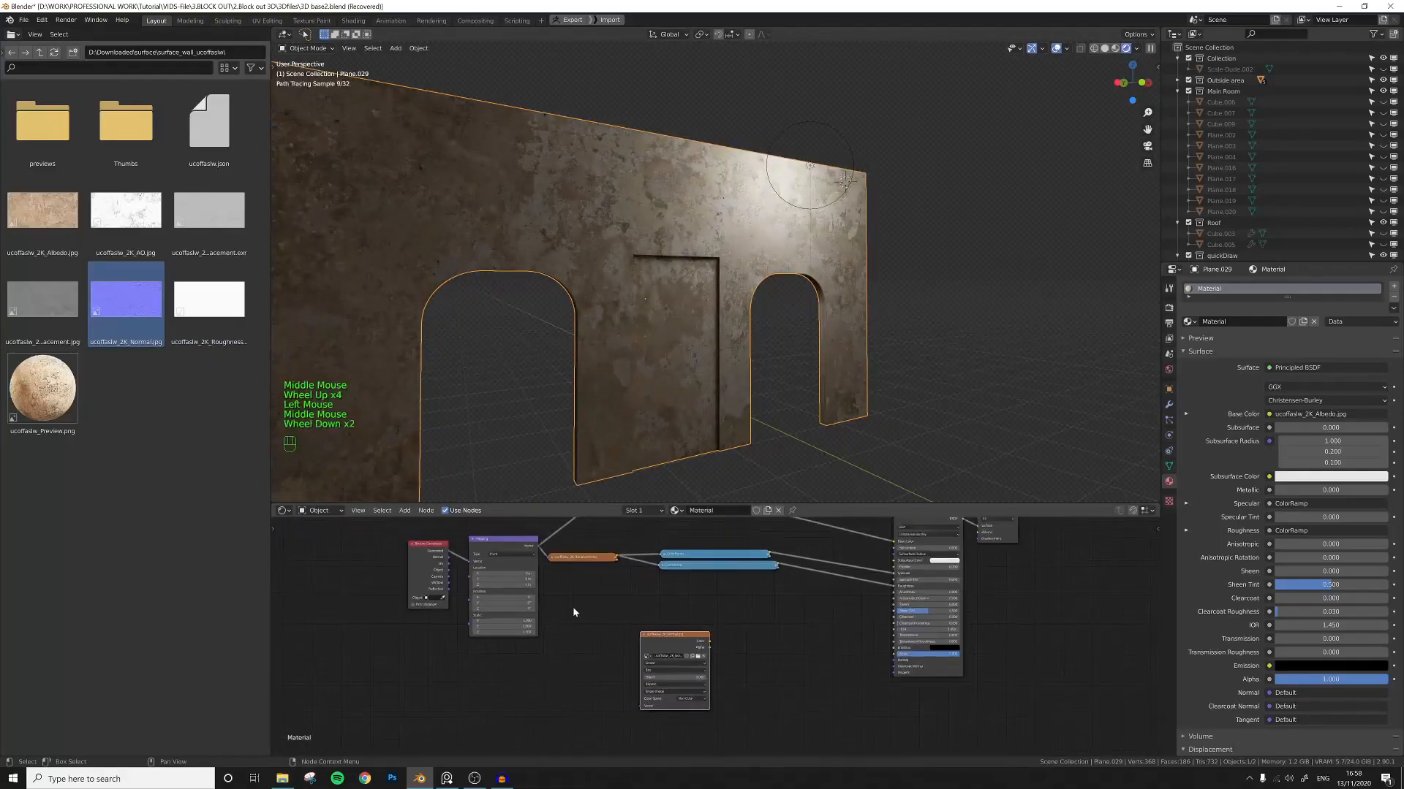
left_click_drag(540, 550, 642, 707)
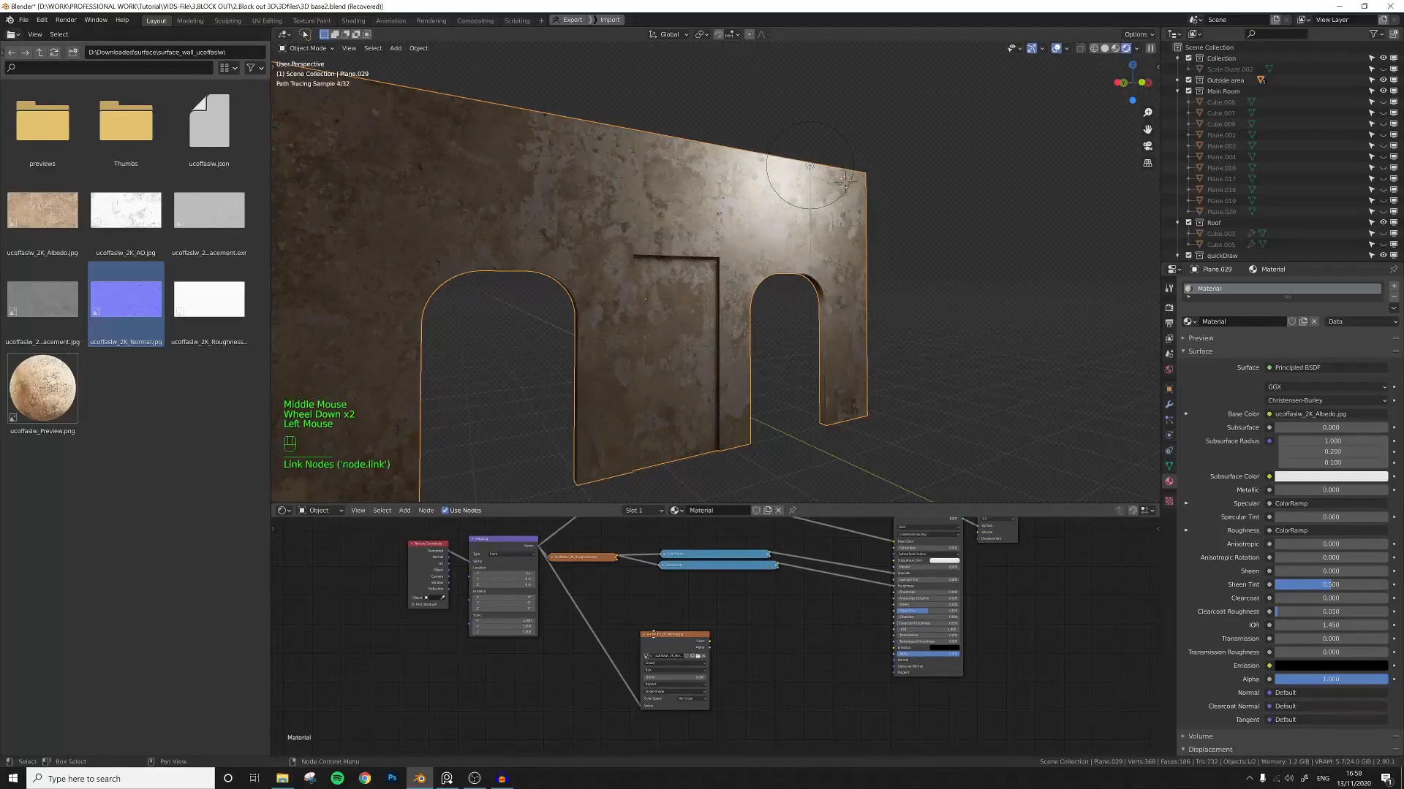
left_click_drag(656, 636, 615, 603)
scroll(750, 632, "up", 3)
middle_click_drag(750, 632, 639, 617)
Try linking the normal image directly to the BSDF's Normal input and cut that link.
left_click_drag(546, 591, 606, 608)
left_click_drag(832, 657, 831, 657)
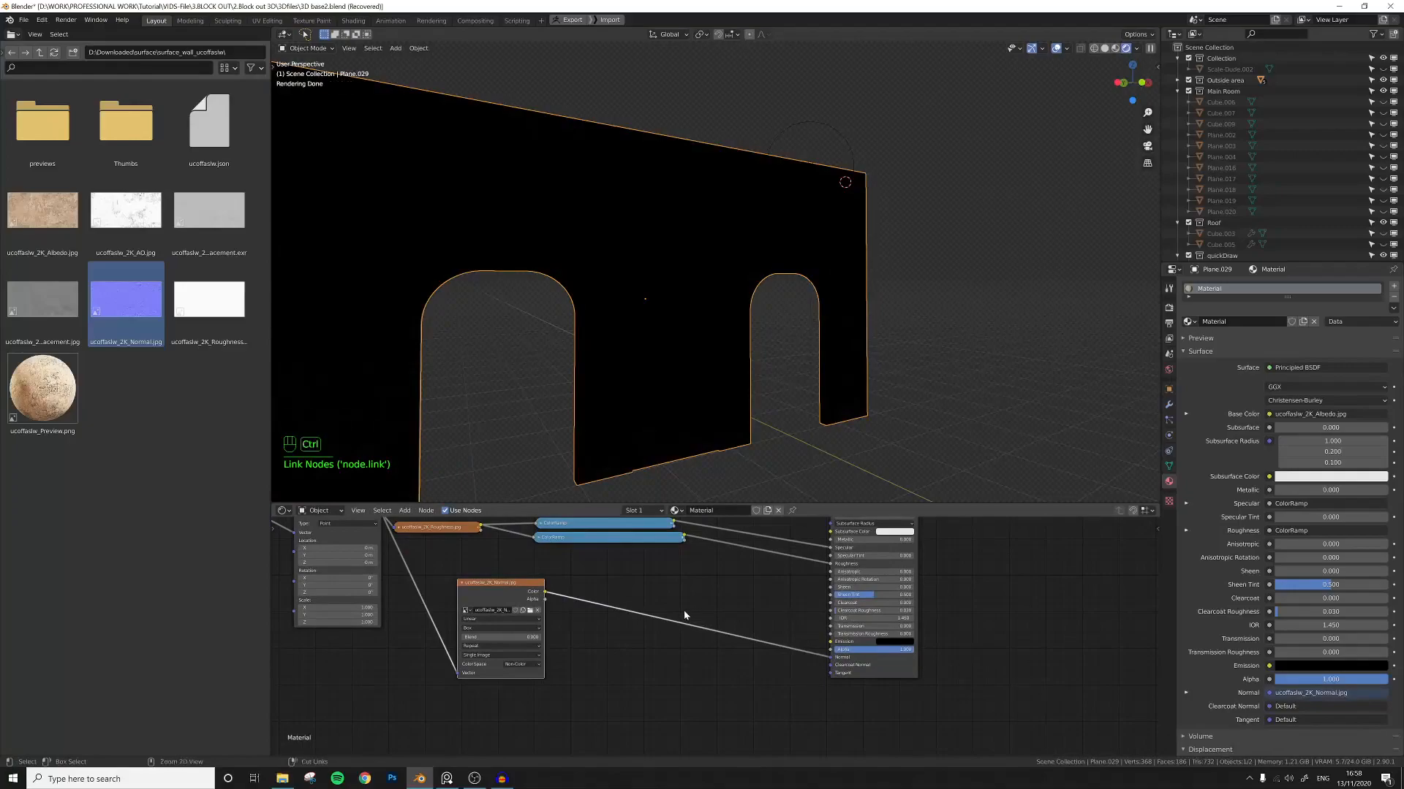
right_click_drag(685, 616, 678, 625, "ctrl")
Add a Normal Map node between the normal image's Color and the Principled BSDF's Normal input.
key("shift+a")
left_click(678, 618)
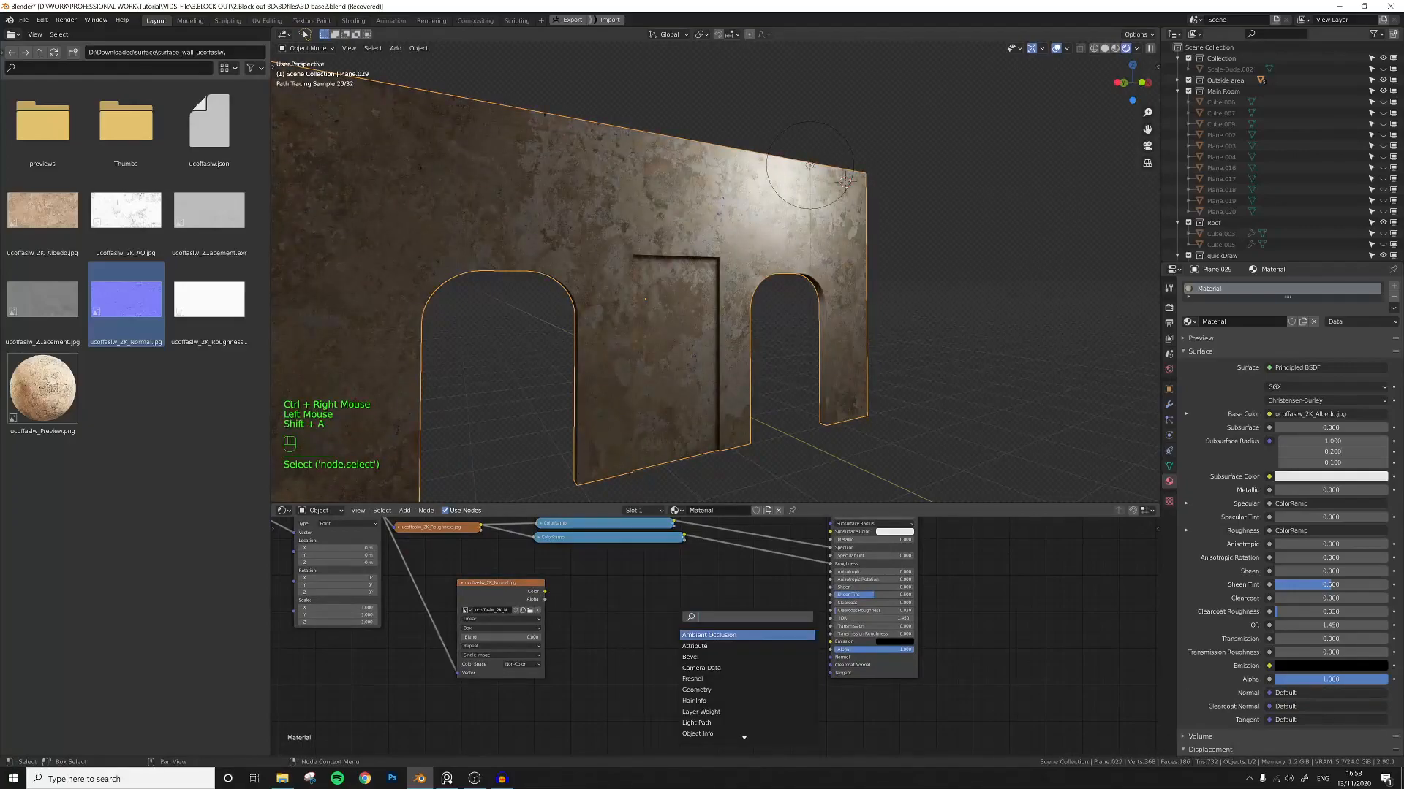
type("normal")
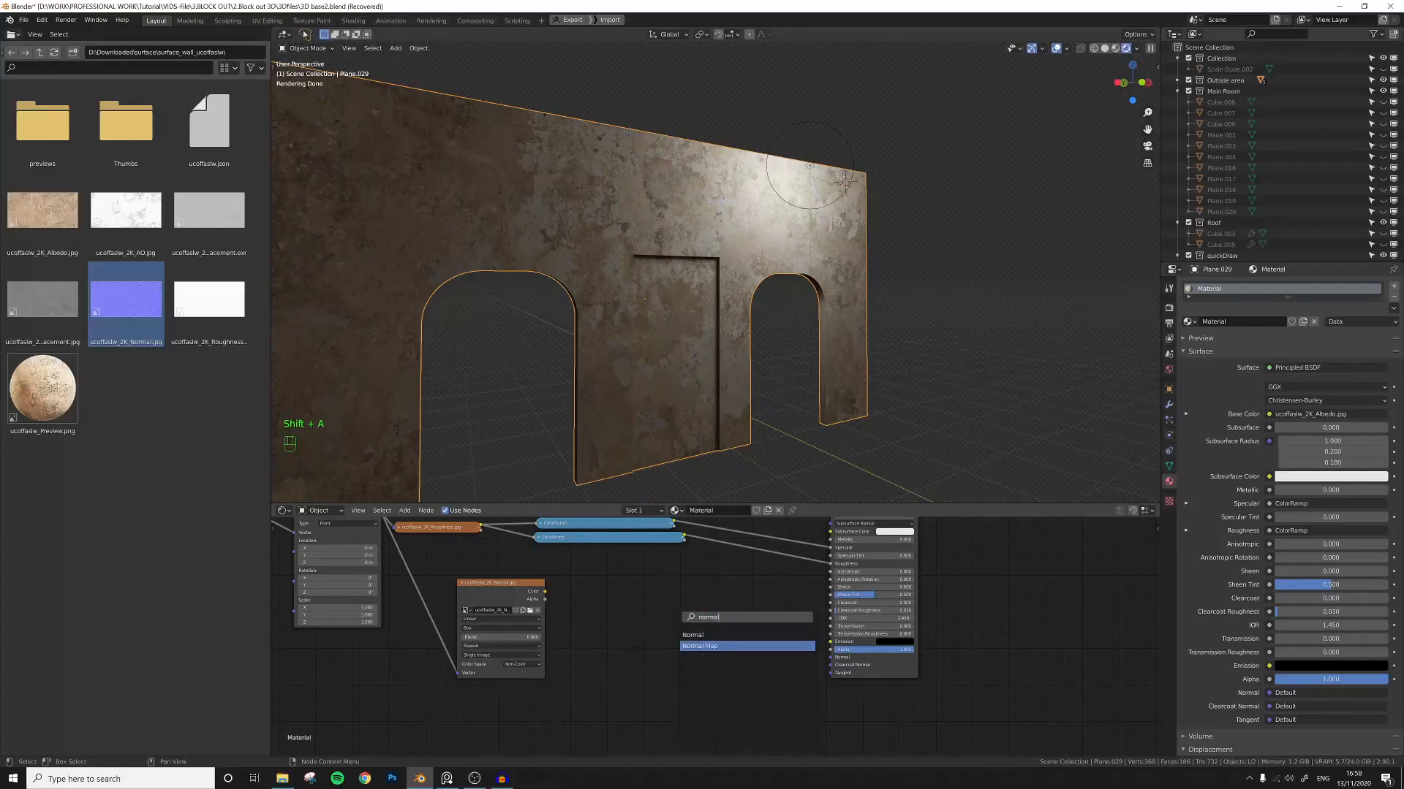
left_click(703, 647)
left_click(672, 626)
scroll(604, 611, "up", 2)
left_click_drag(517, 585, 638, 644)
left_click_drag(702, 601, 850, 661)
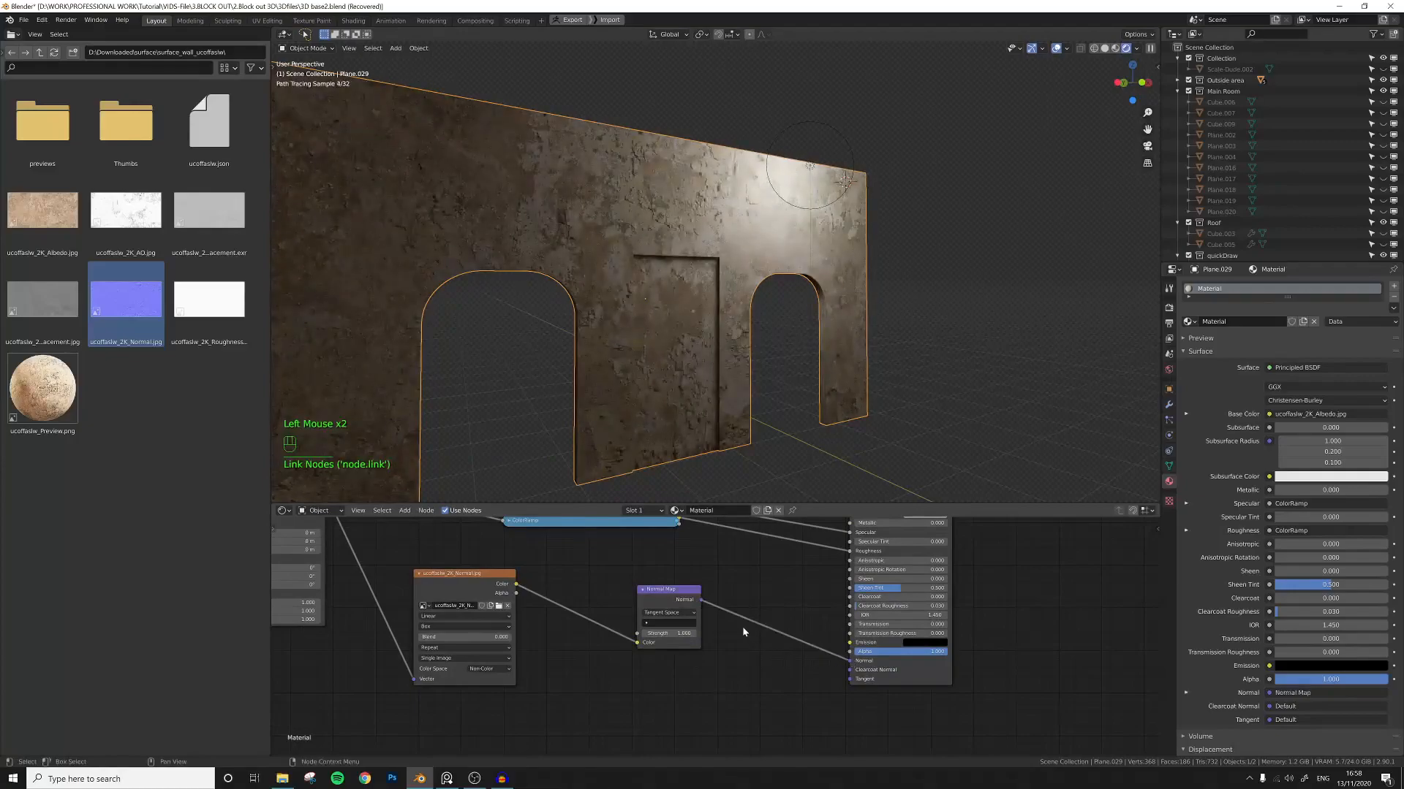
Set the Normal Map node's strength to 0.3.
middle_click_drag(738, 409, 697, 383)
scroll(718, 307, "up", 3)
middle_click_drag(714, 319, 728, 402)
scroll(737, 360, "down", 1)
left_click(666, 633)
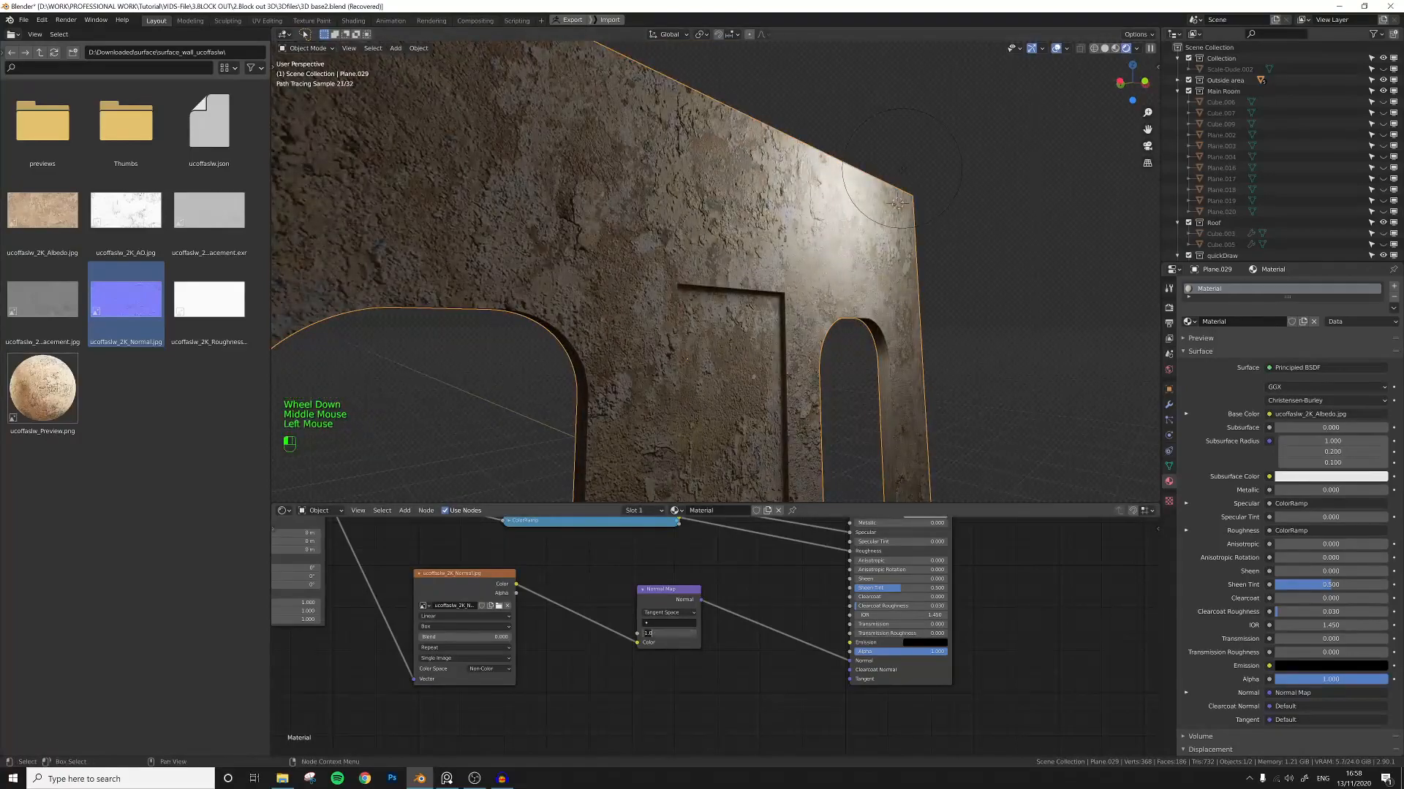
type("0.3")
key("Return")
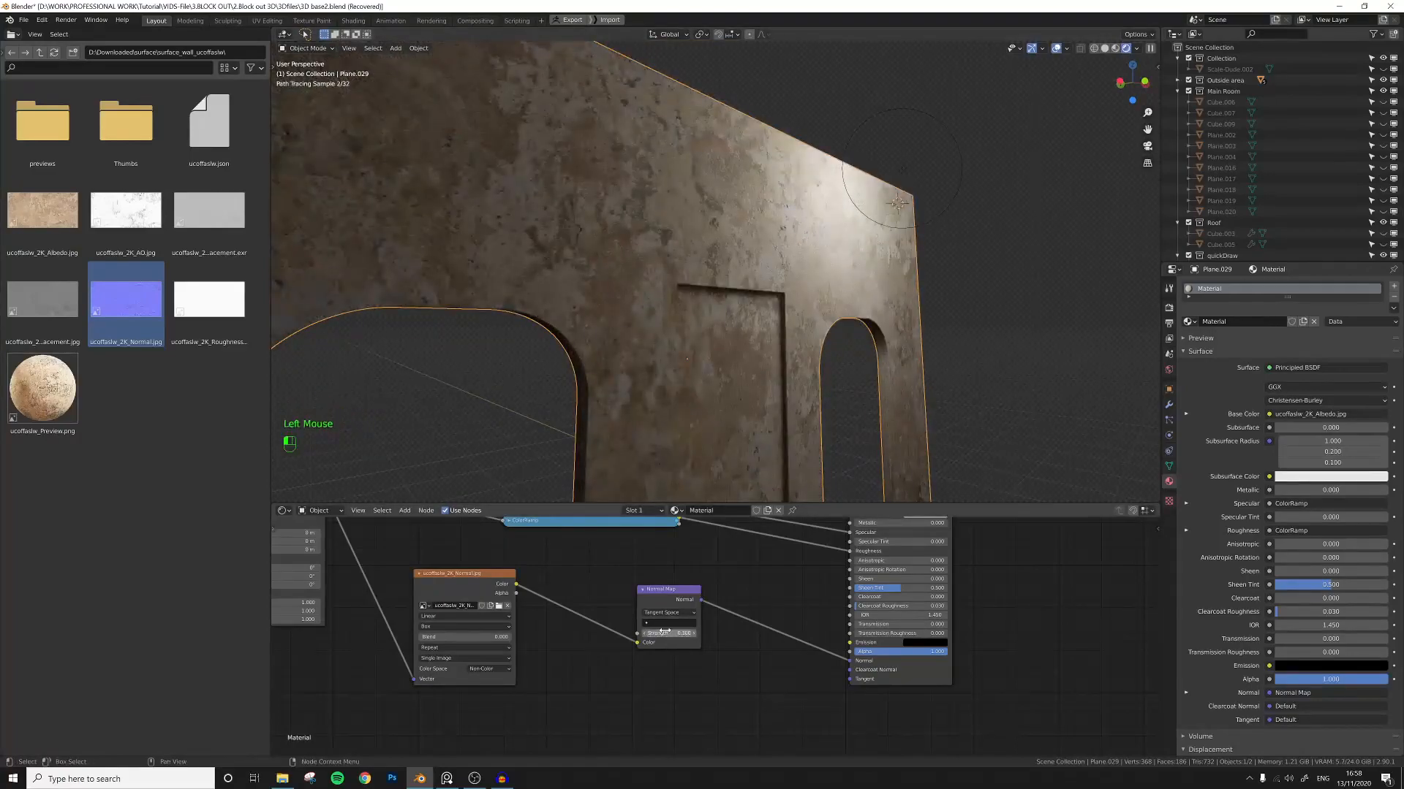
Move the Material Output node further right to make room below the Principled BSDF.
mouse_move(757, 375)
middle_mouse_down()
mouse_move(765, 348)
mouse_move(740, 365)
middle_mouse_up()
scroll(745, 358, "up", 1)
scroll(762, 367, "down", 3)
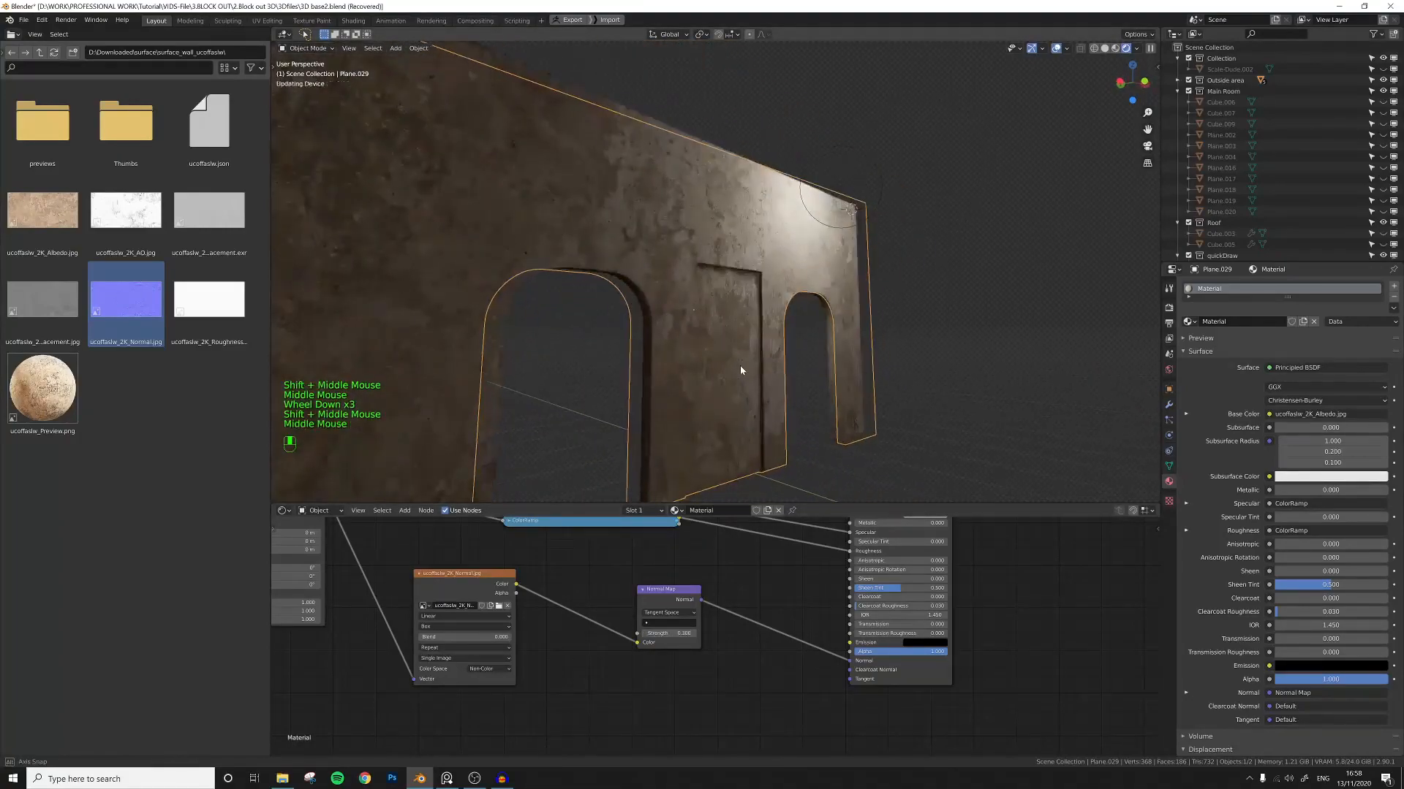
middle_click_drag(707, 663, 626, 650)
scroll(658, 648, "down", 4)
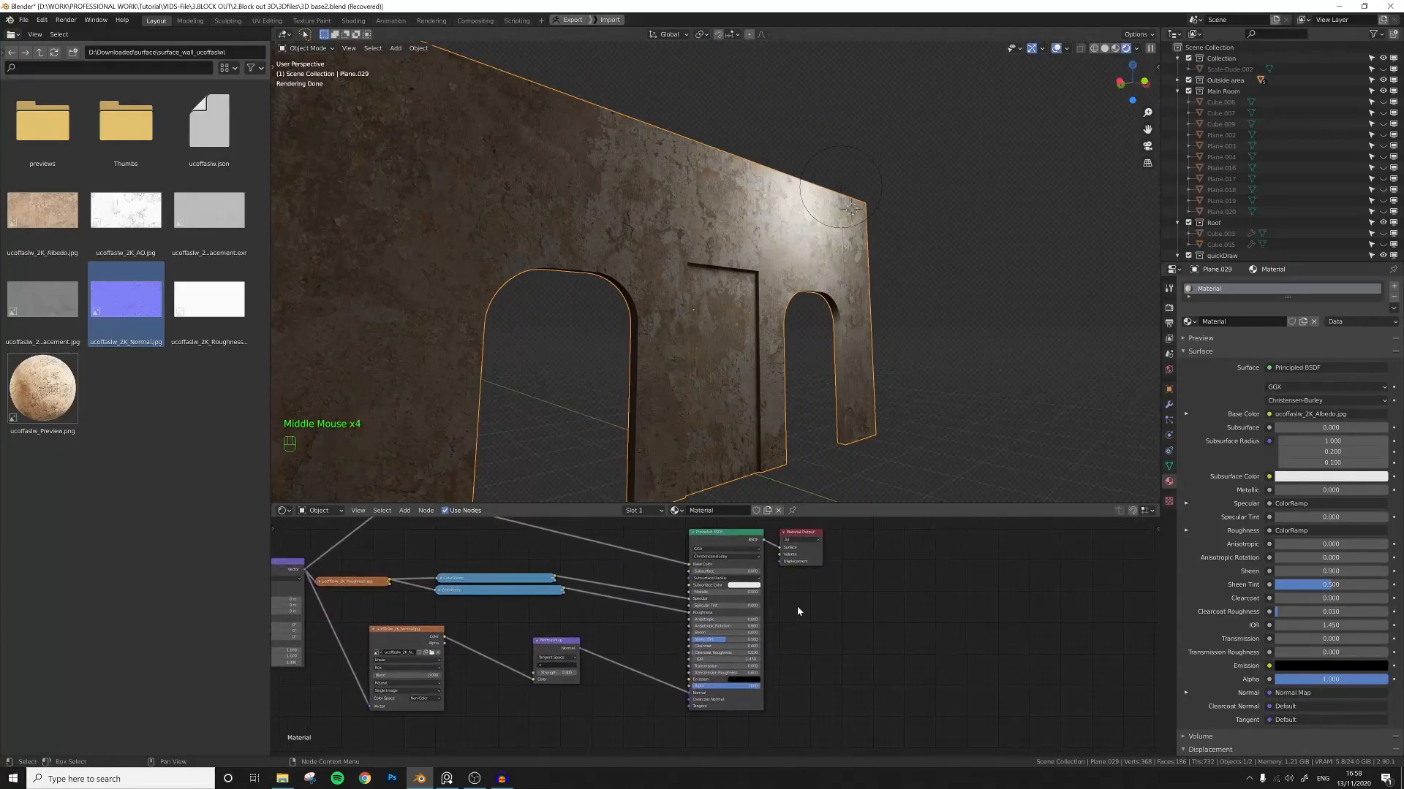
left_click_drag(810, 536, 1045, 570)
middle_click_drag(891, 672, 858, 640)
scroll(858, 640, "down", 3)
left_click(775, 661)
Add a Displacement node and connect it to the Material Output's Displacement input.
key("shift+a")
left_click(759, 655)
type("dis")
key("Return")
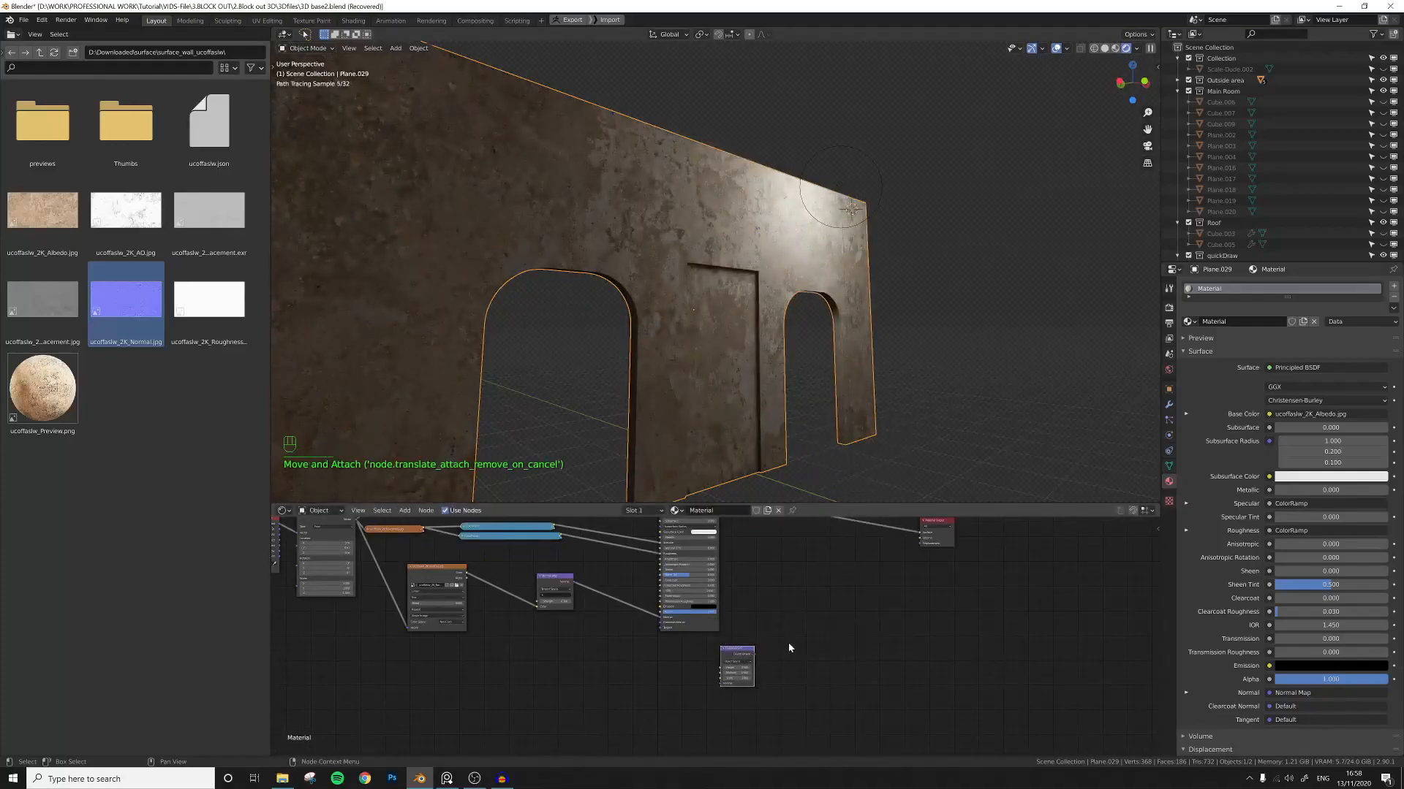
scroll(788, 643, "up", 3)
middle_click_drag(788, 643, 670, 686)
left_click_drag(666, 687, 779, 638)
left_click_drag(875, 547, 875, 547)
middle_click_drag(680, 624, 810, 576)
left_click_drag(769, 623, 703, 635)
middle_click_drag(638, 613, 740, 633)
left_click(669, 646)
Import the displacement texture image and connect the Mapping vector to it.
left_click(42, 300)
left_click_drag(43, 300, 548, 690)
middle_click_drag(550, 655, 619, 665)
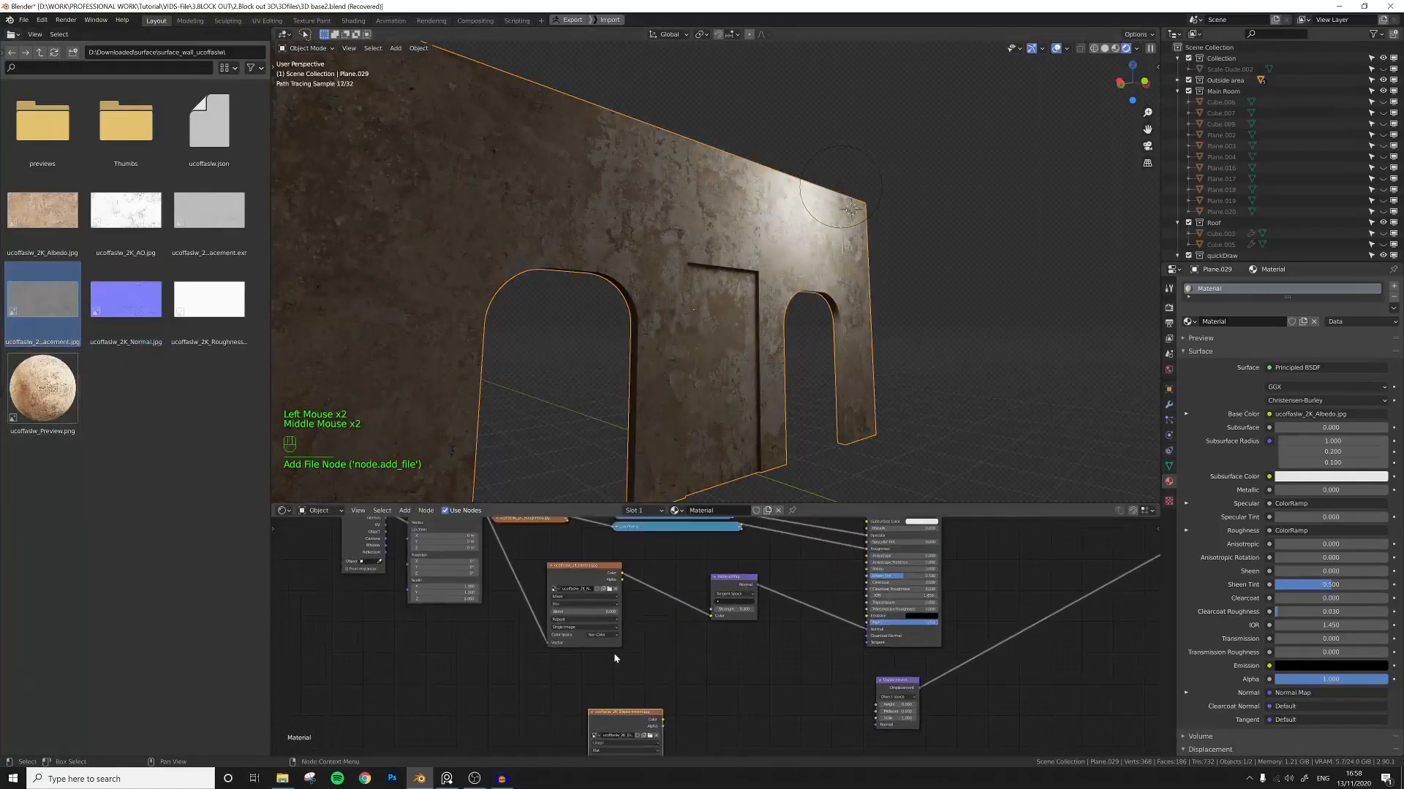
left_click(551, 565)
left_click_drag(594, 718, 548, 623)
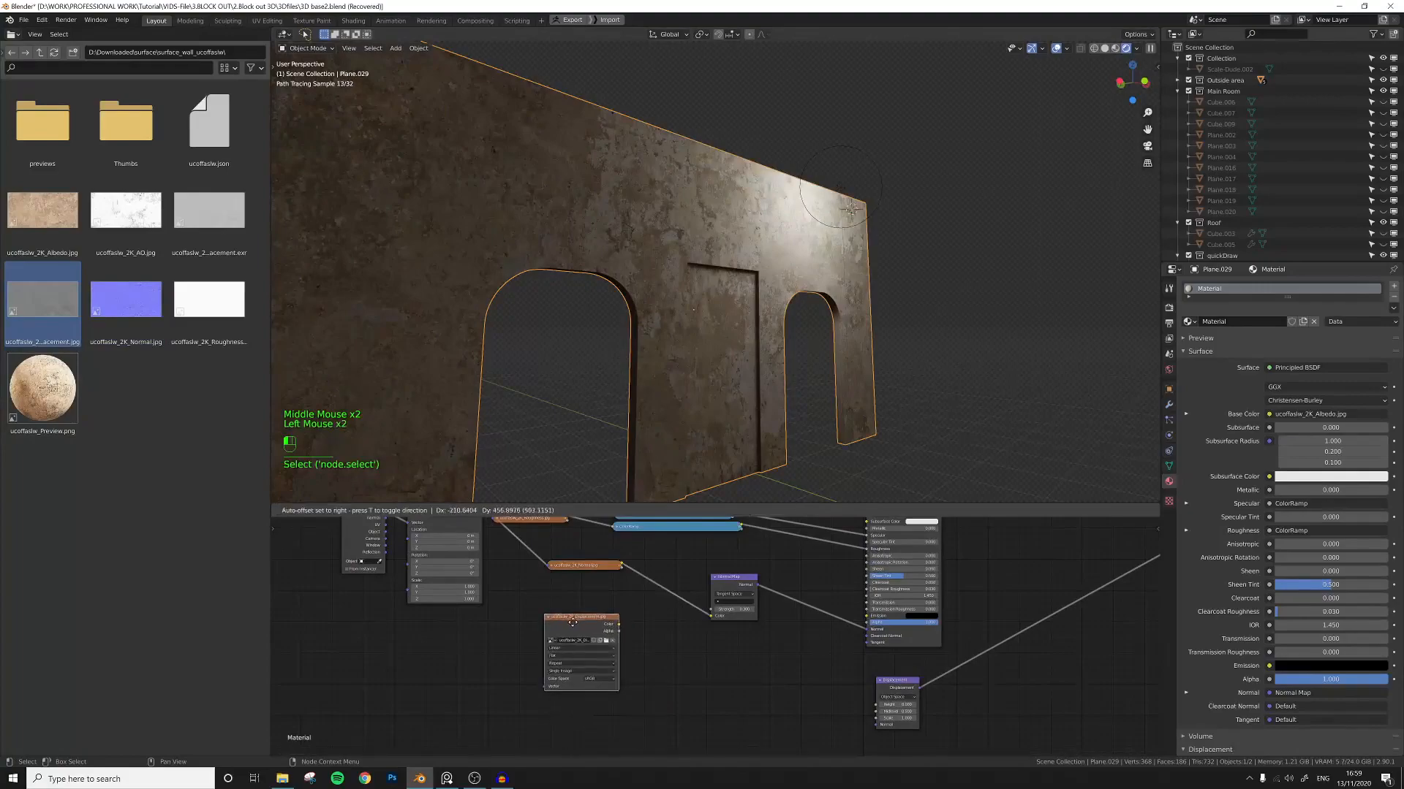
left_click(547, 619)
middle_click_drag(524, 603, 597, 649)
Collapse the texture nodes, set the displacement image to Non-Color and link it to the Displacement node's Height.
left_click(555, 556)
left_click(621, 663)
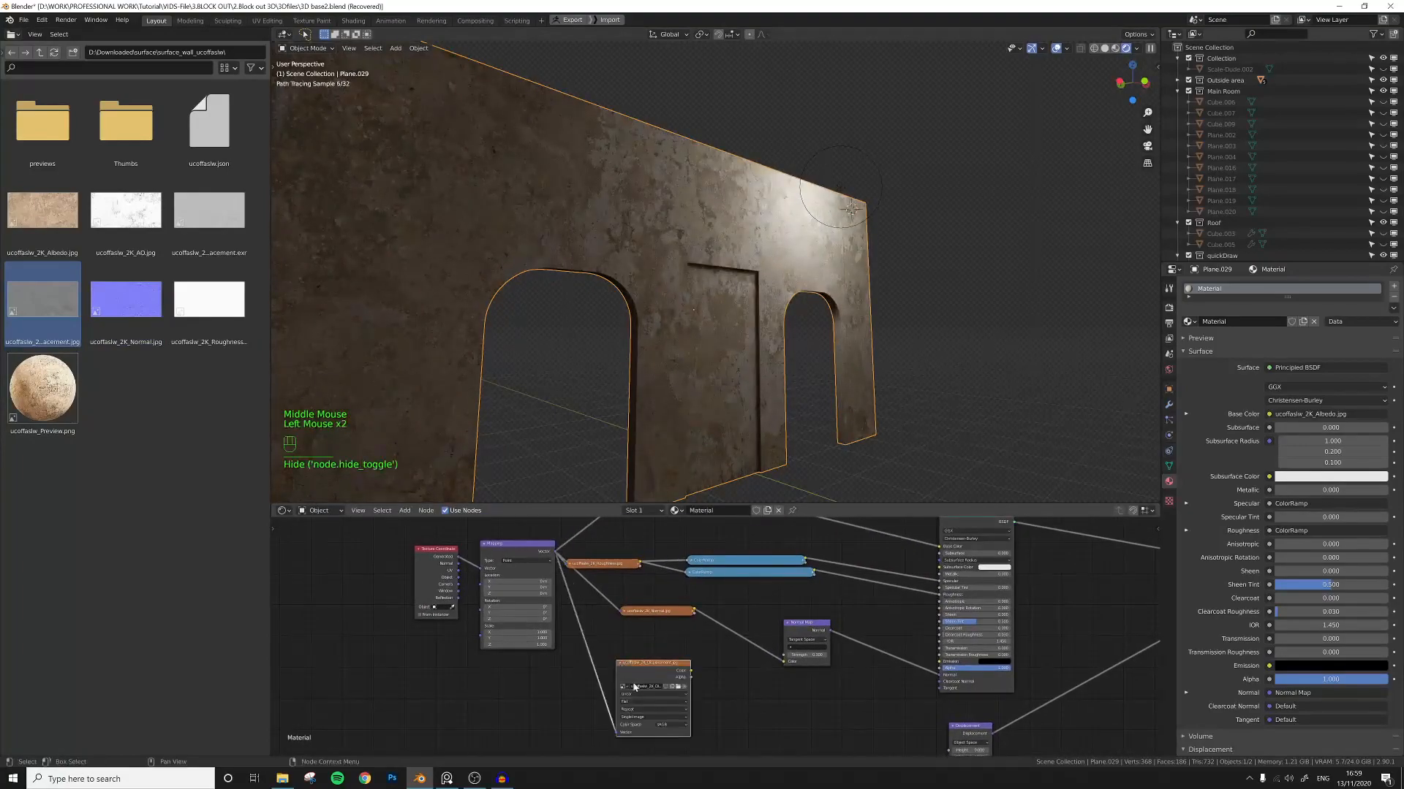
left_click(634, 704)
left_click(633, 717)
middle_click_drag(719, 693, 557, 628)
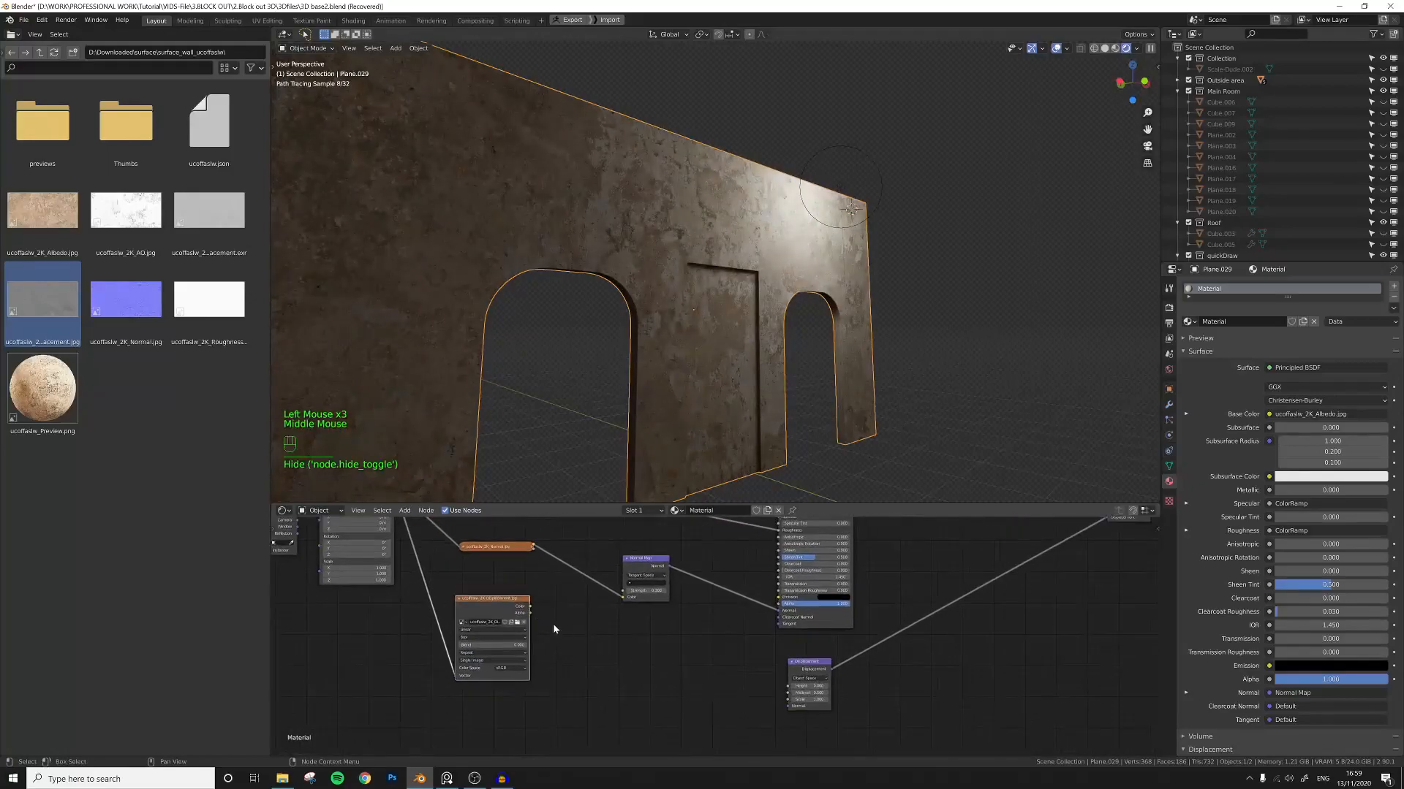
left_click_drag(527, 607, 649, 659)
left_click_drag(772, 699, 787, 688)
Set the Displacement node's scale to 0.07.
middle_click_drag(642, 410, 683, 380)
scroll(728, 370, "up", 2)
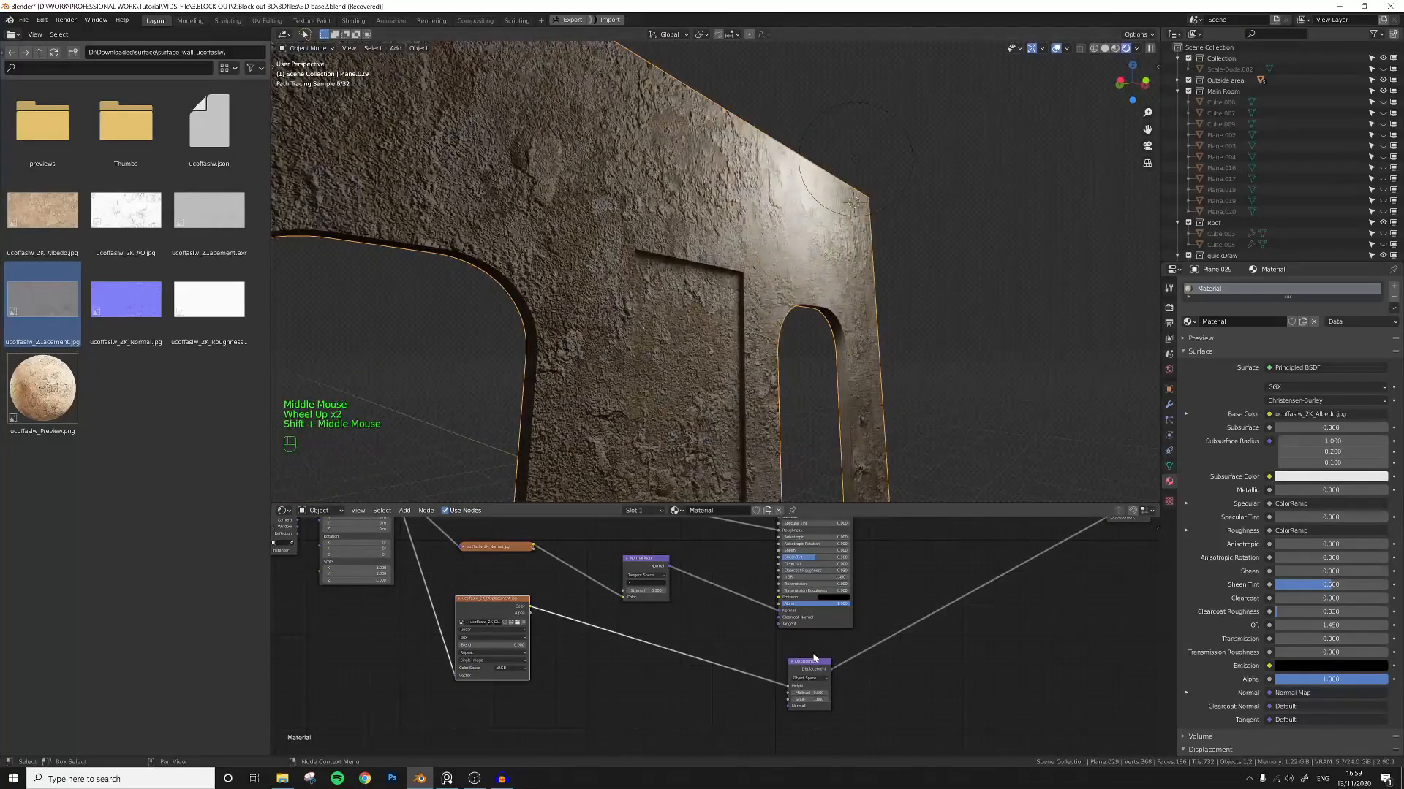
scroll(879, 696, "up", 2)
scroll(879, 696, "up", 1)
middle_click_drag(879, 696, 702, 640)
scroll(697, 635, "up", 3)
left_click(651, 636)
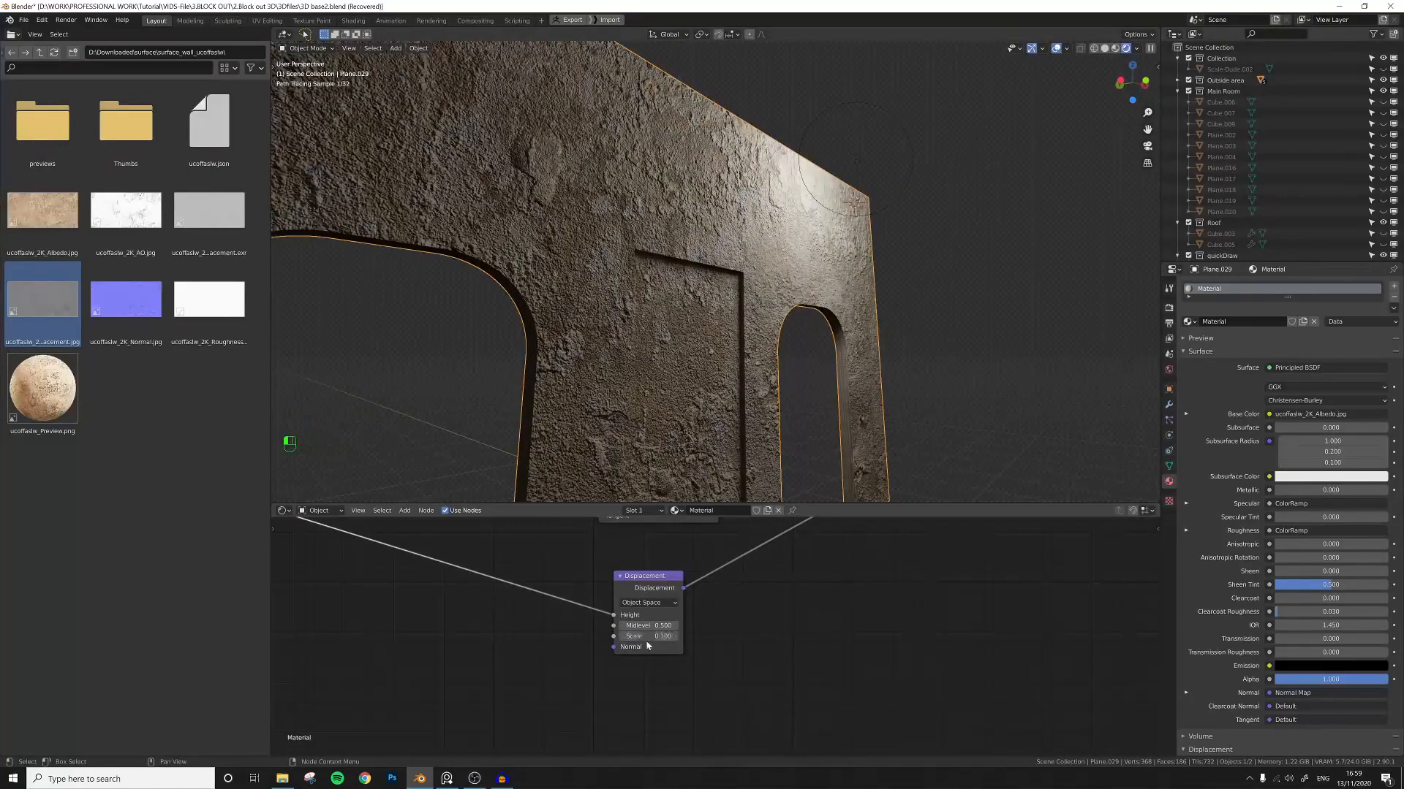
key("Return")
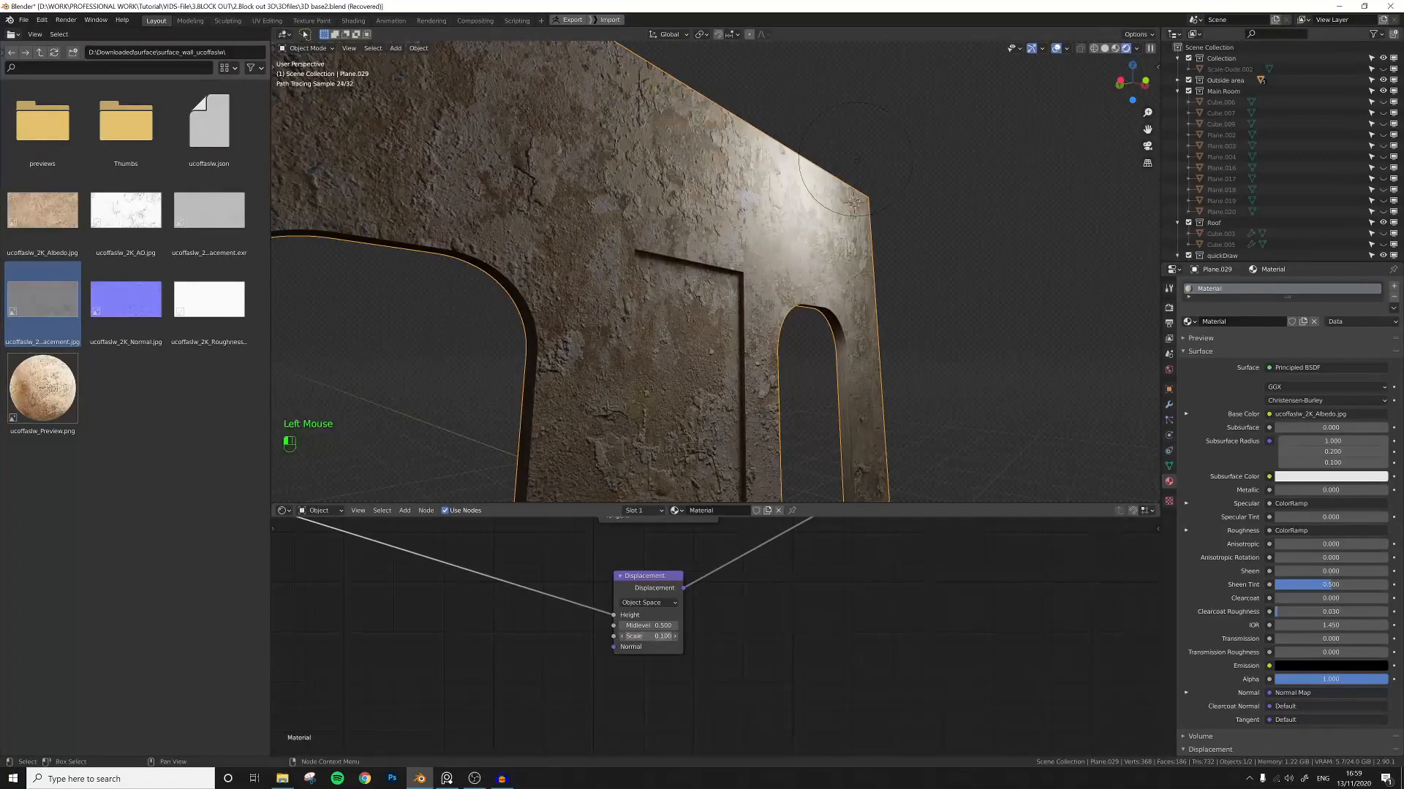
type("7")
key("Return")
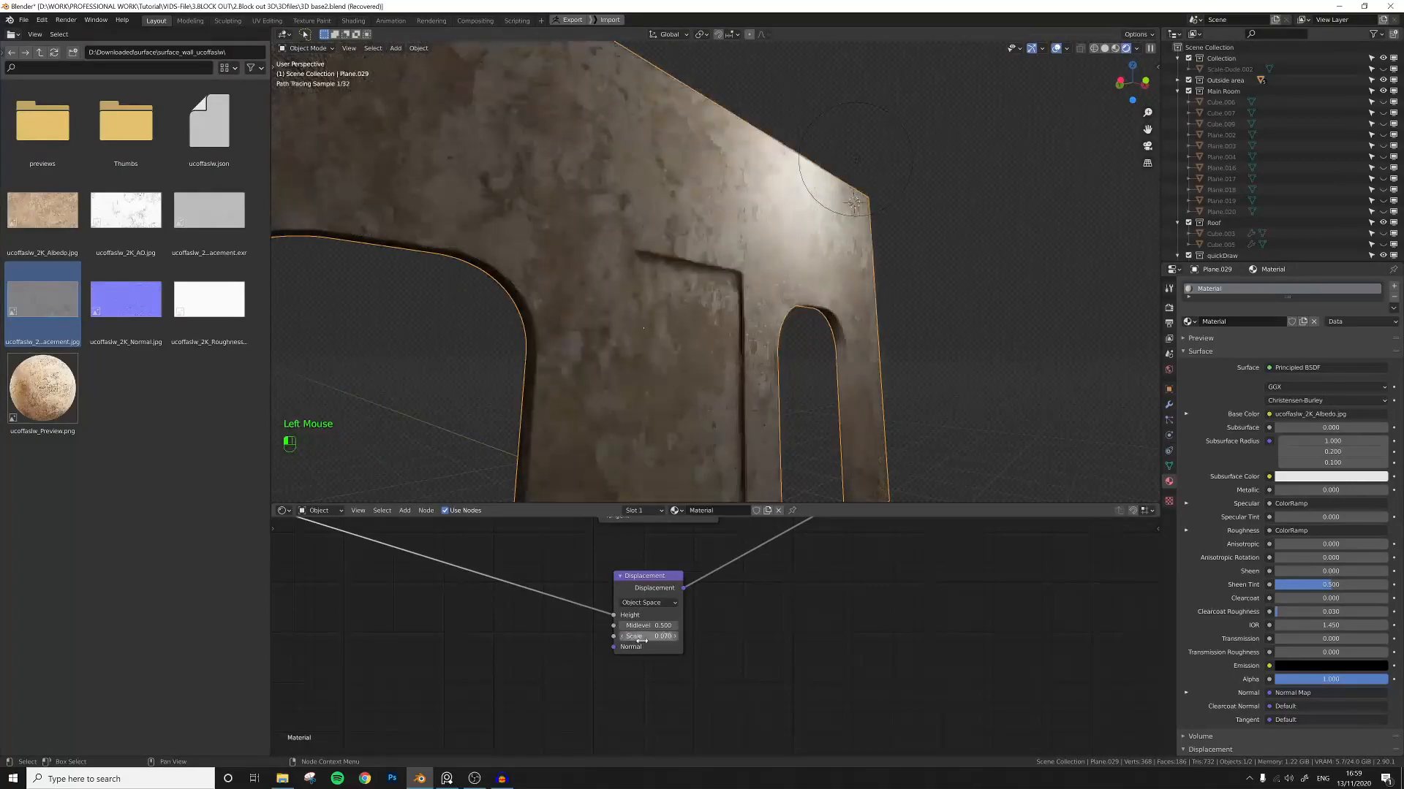
Examine the wall's rendered surface in the viewport from a closer angle.
scroll(639, 412, "down", 3)
middle_click_drag(639, 412, 631, 418)
scroll(631, 418, "up", 2)
mouse_move(708, 360)
middle_mouse_down("shift")
mouse_move(679, 377)
mouse_move(697, 368)
middle_mouse_up("shift")
scroll(682, 375, "up", 1)
scroll(680, 372, "down", 1)
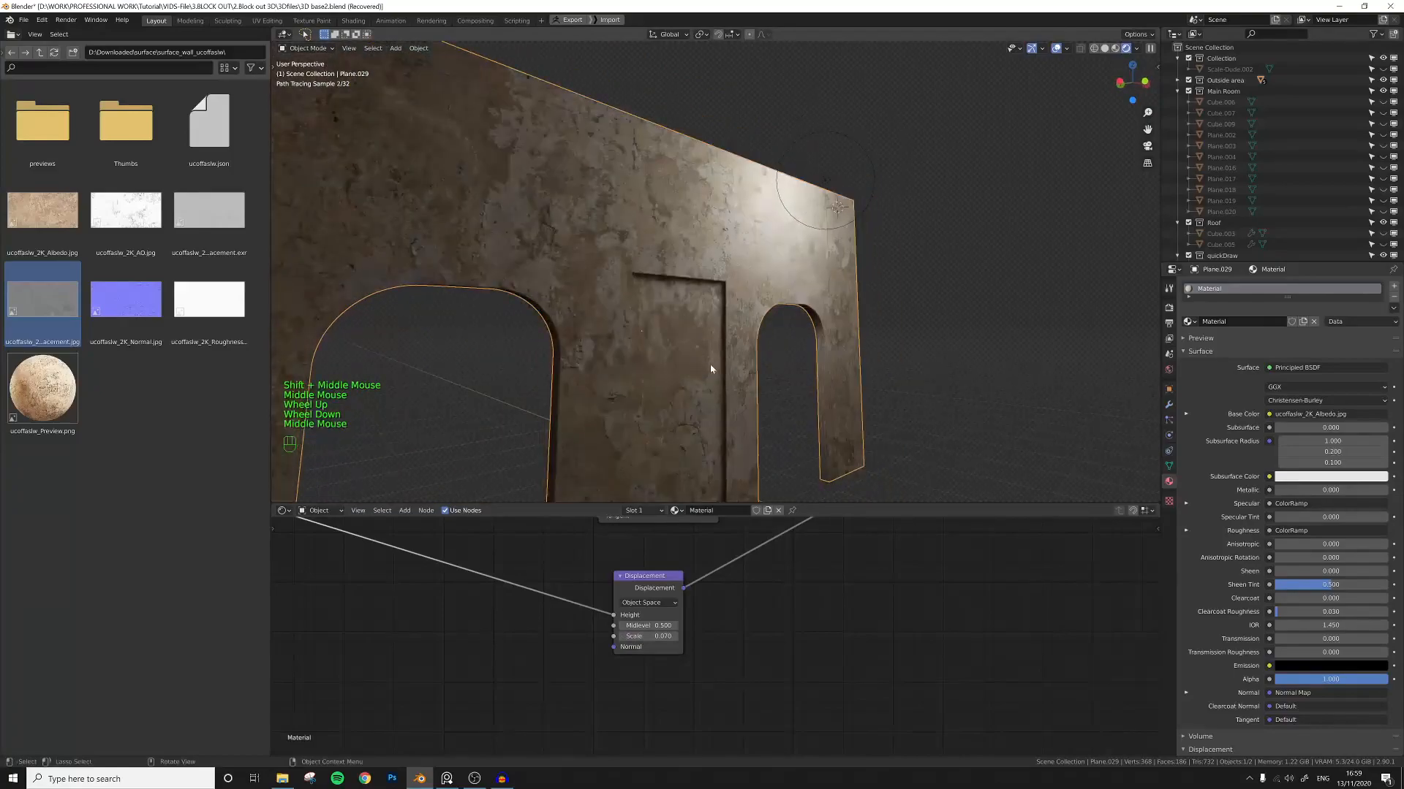
scroll(1190, 540, "down", 16)
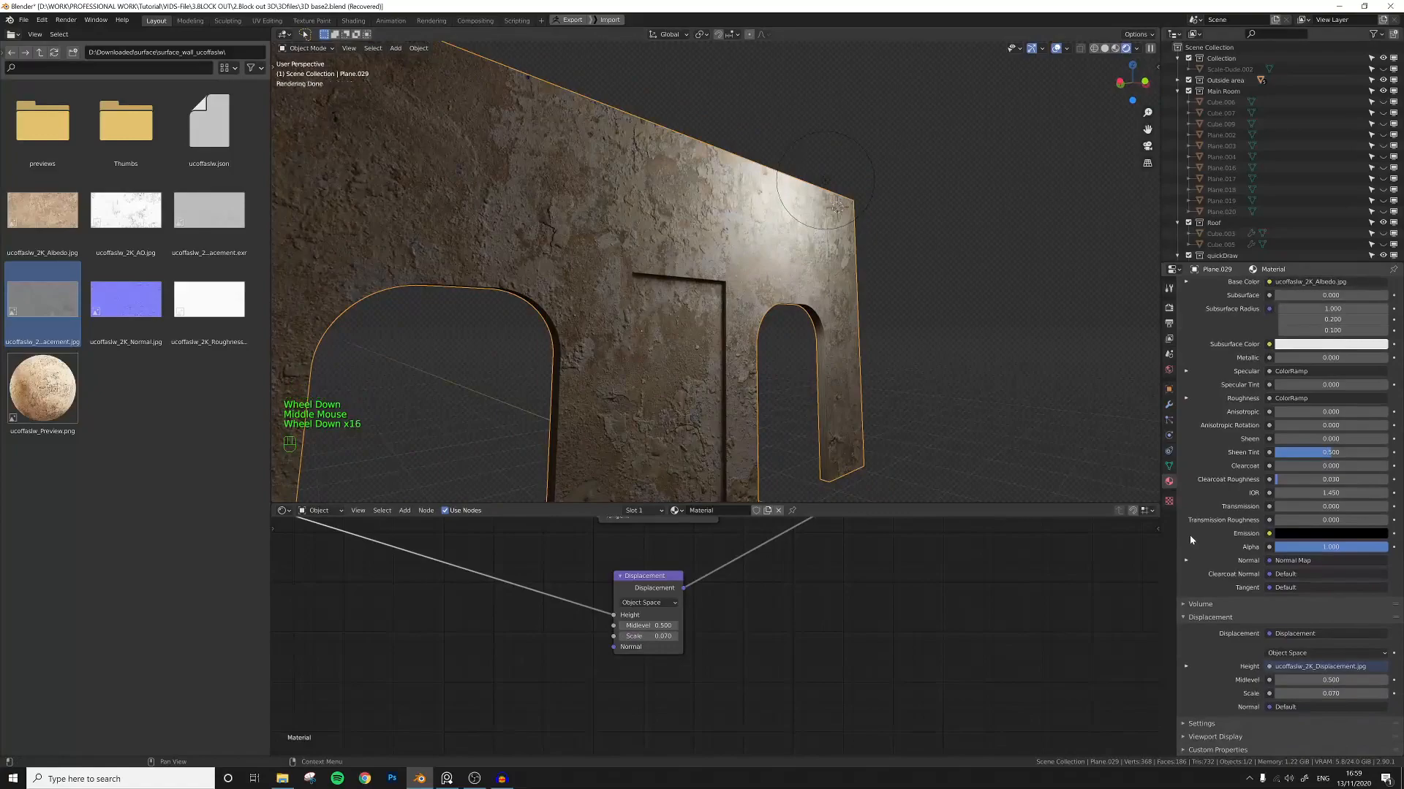
Set the material's surface displacement method to Displacement and Bump in its settings.
left_click(1185, 724)
scroll(1207, 694, "down", 7)
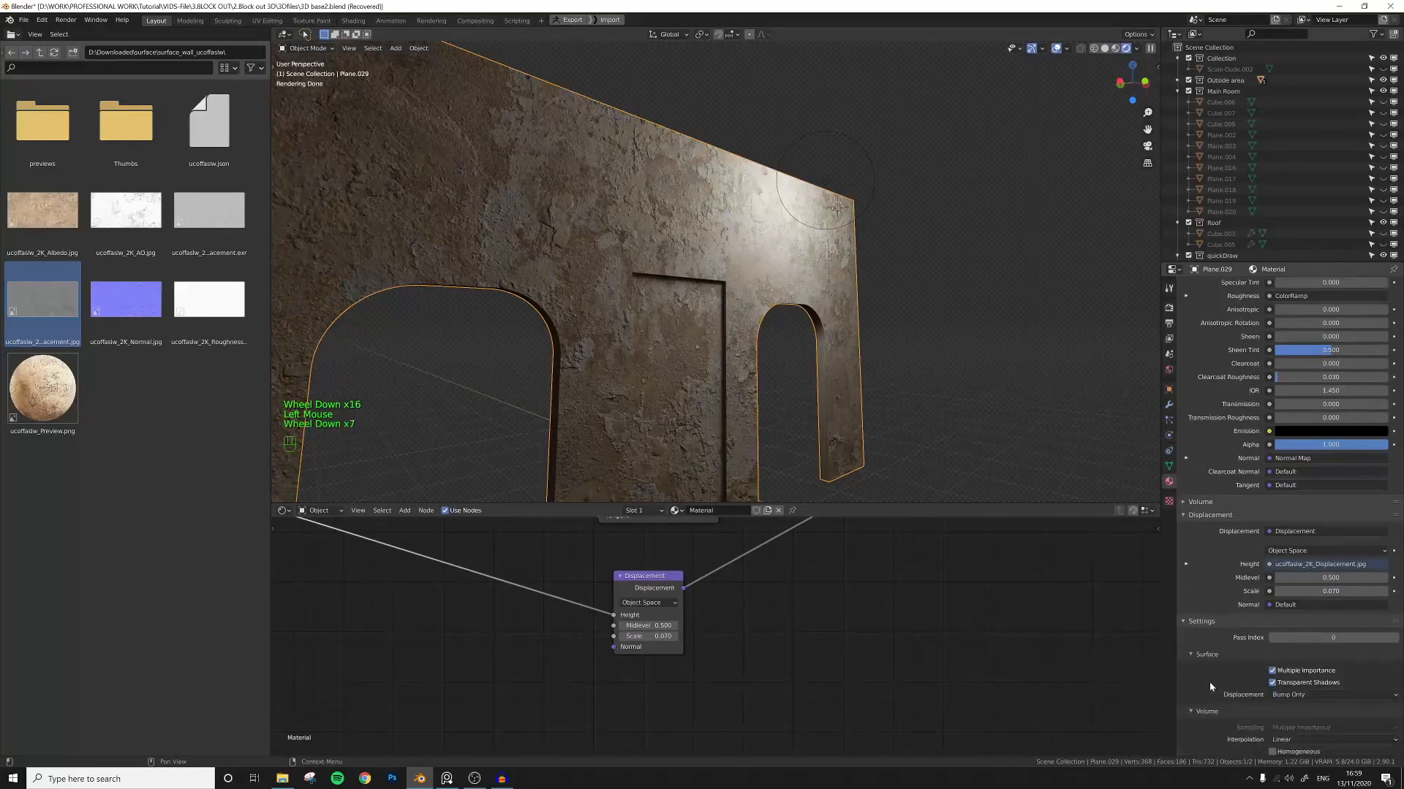
left_click(1300, 695)
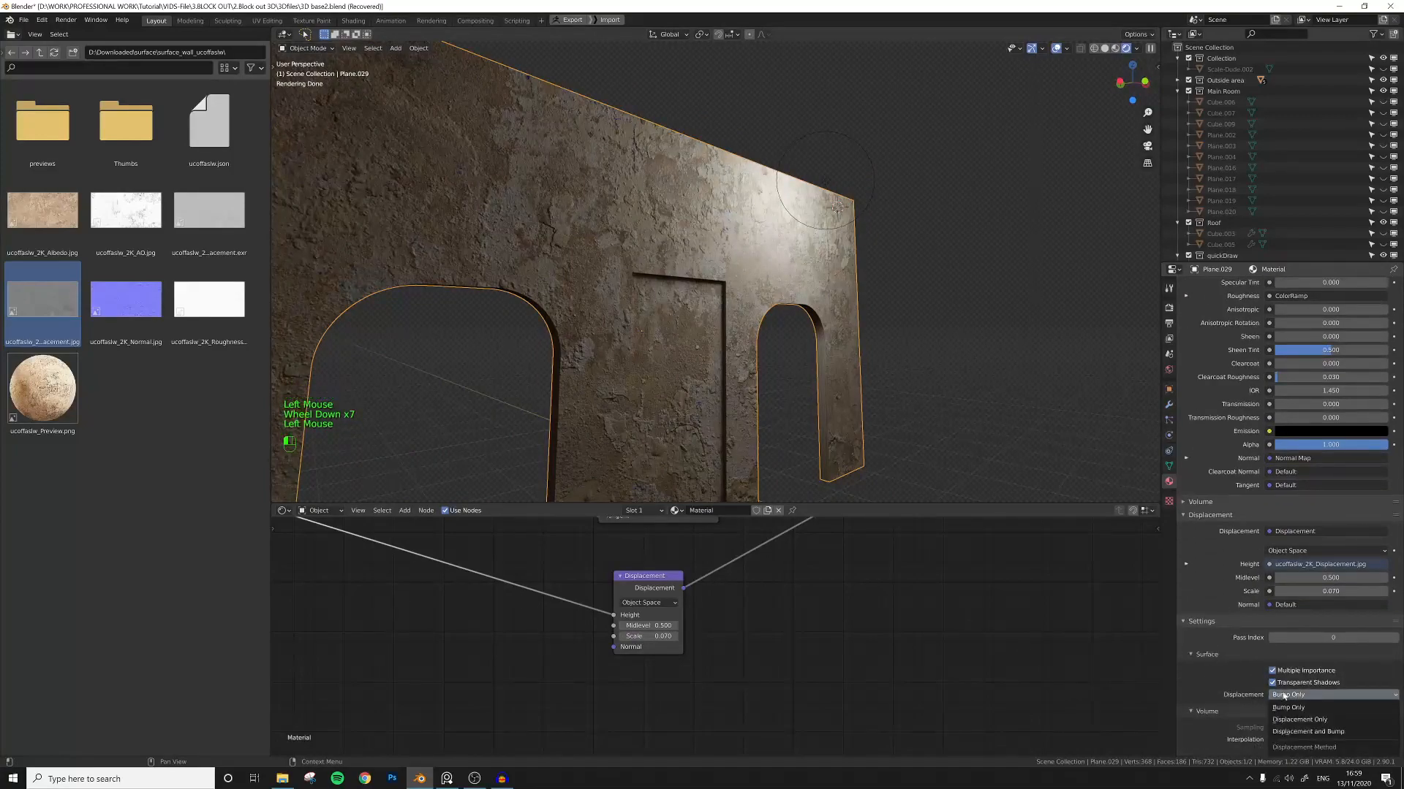
scroll(1221, 590, "up", 15)
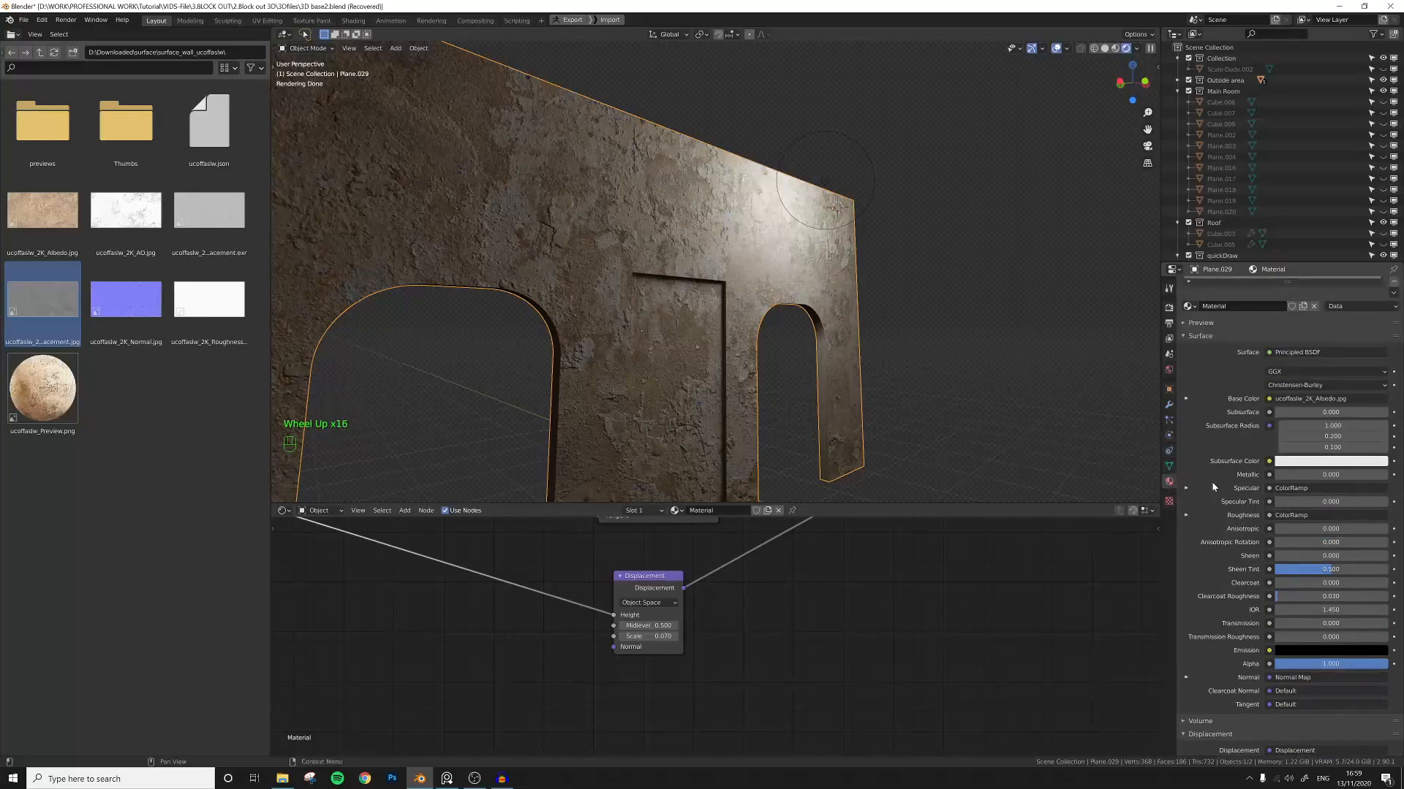
scroll(1208, 489, "up", 3)
scroll(1205, 496, "down", 2)
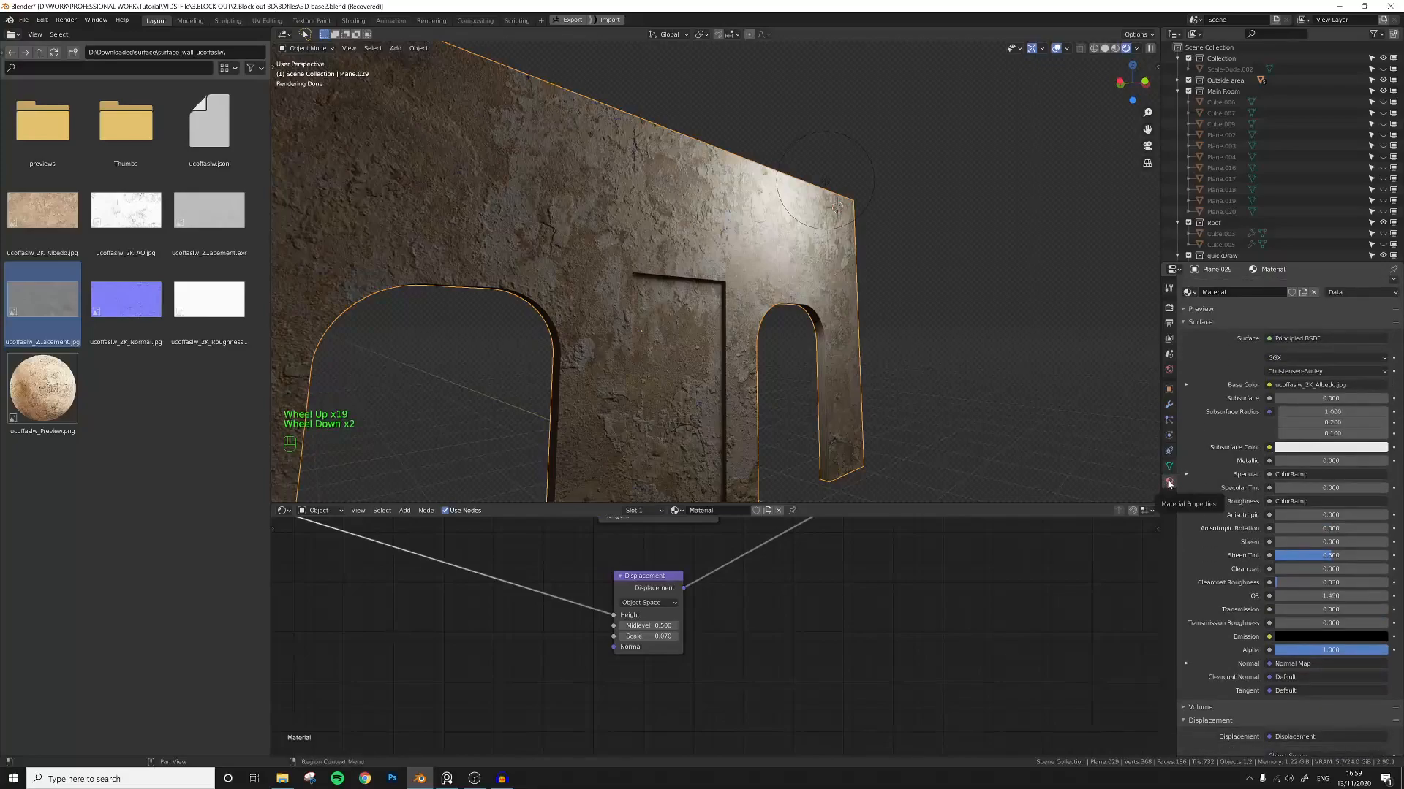
scroll(1218, 568, "down", 14)
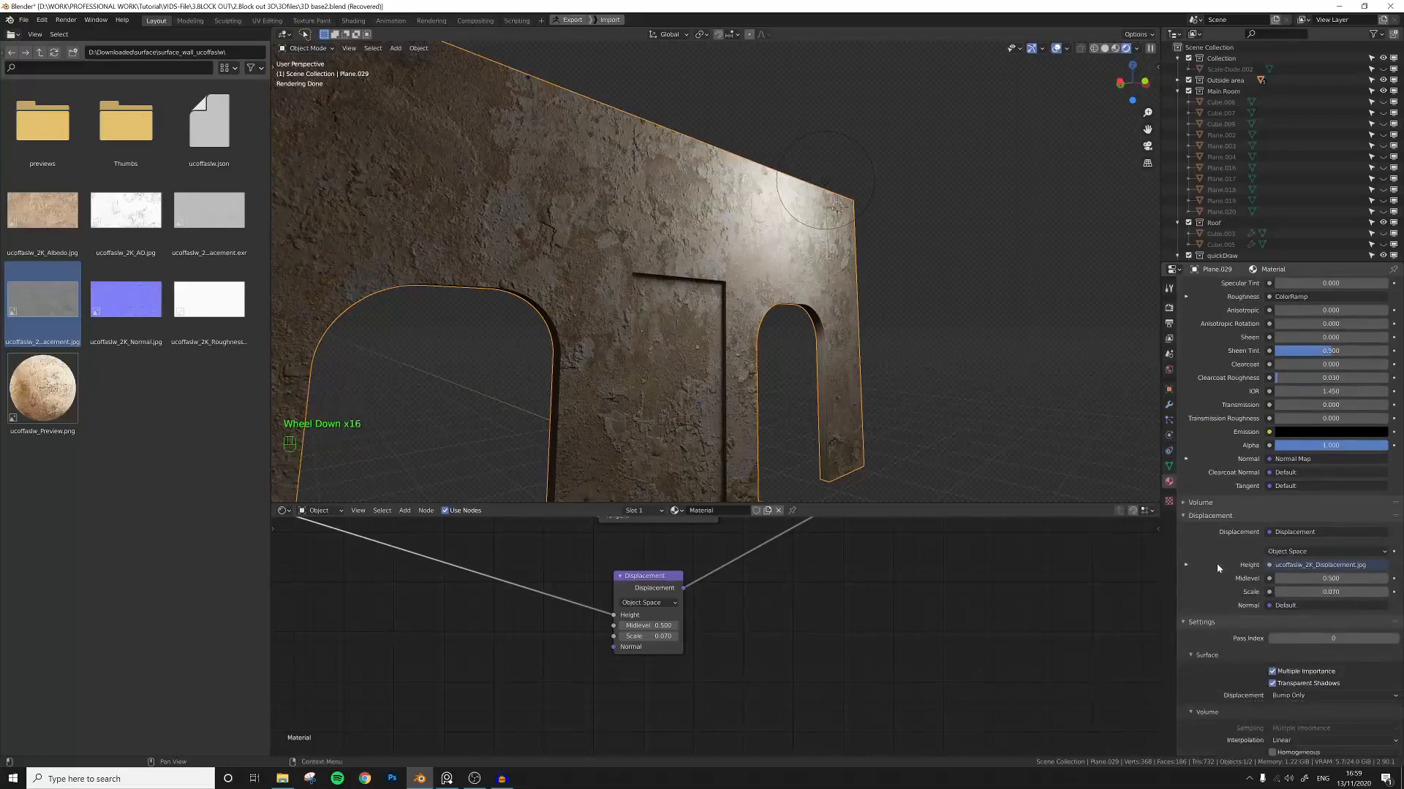
scroll(1206, 583, "down", 2)
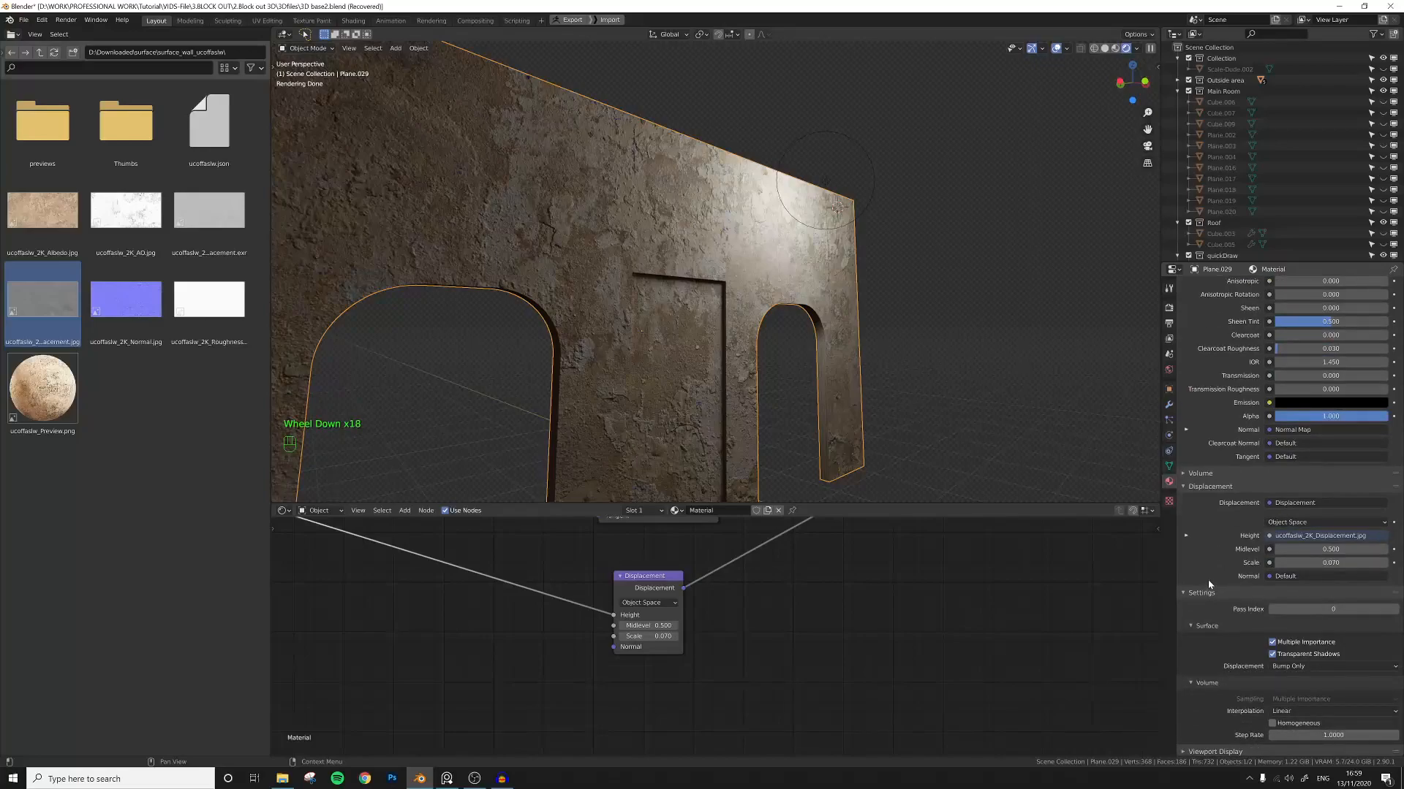
scroll(1210, 584, "down", 4)
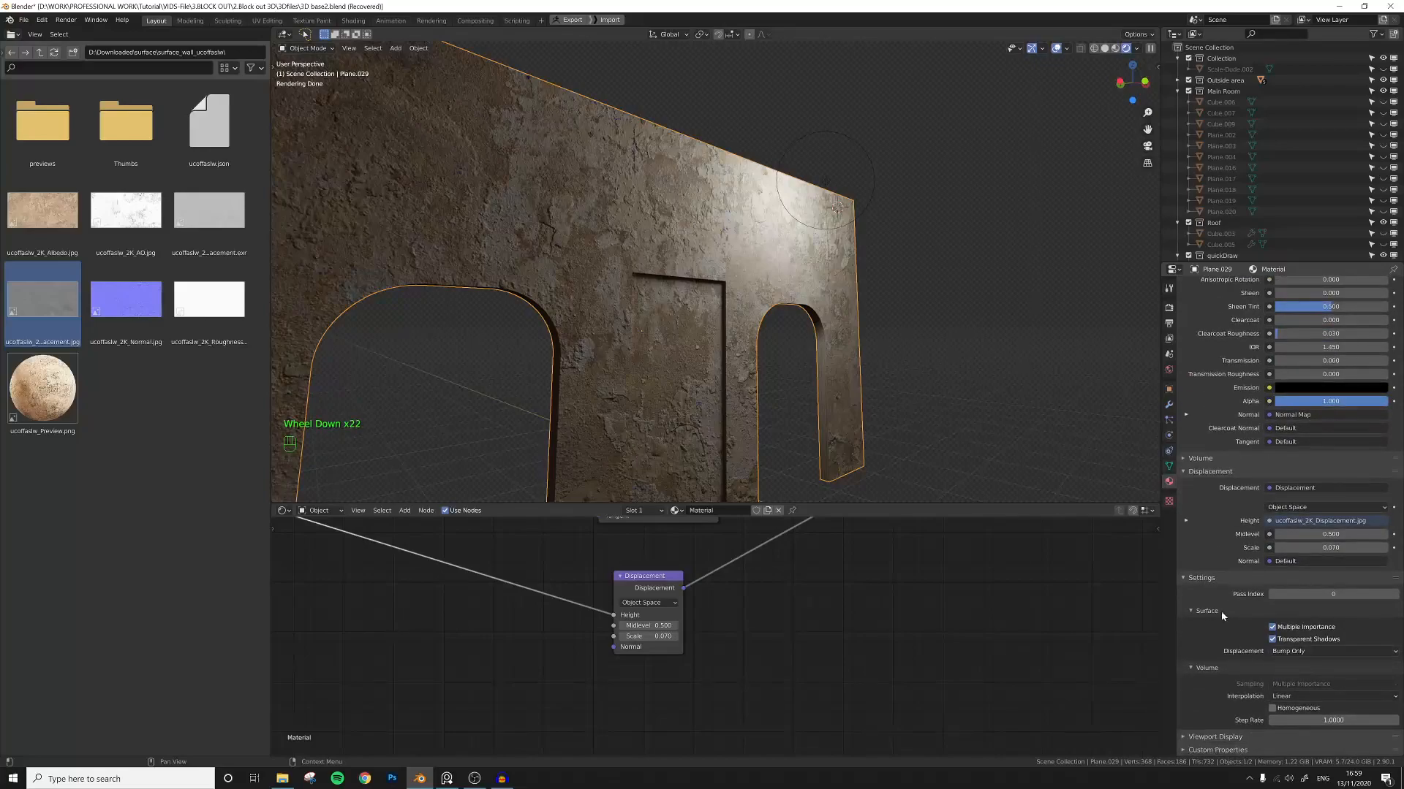
left_click(1303, 651)
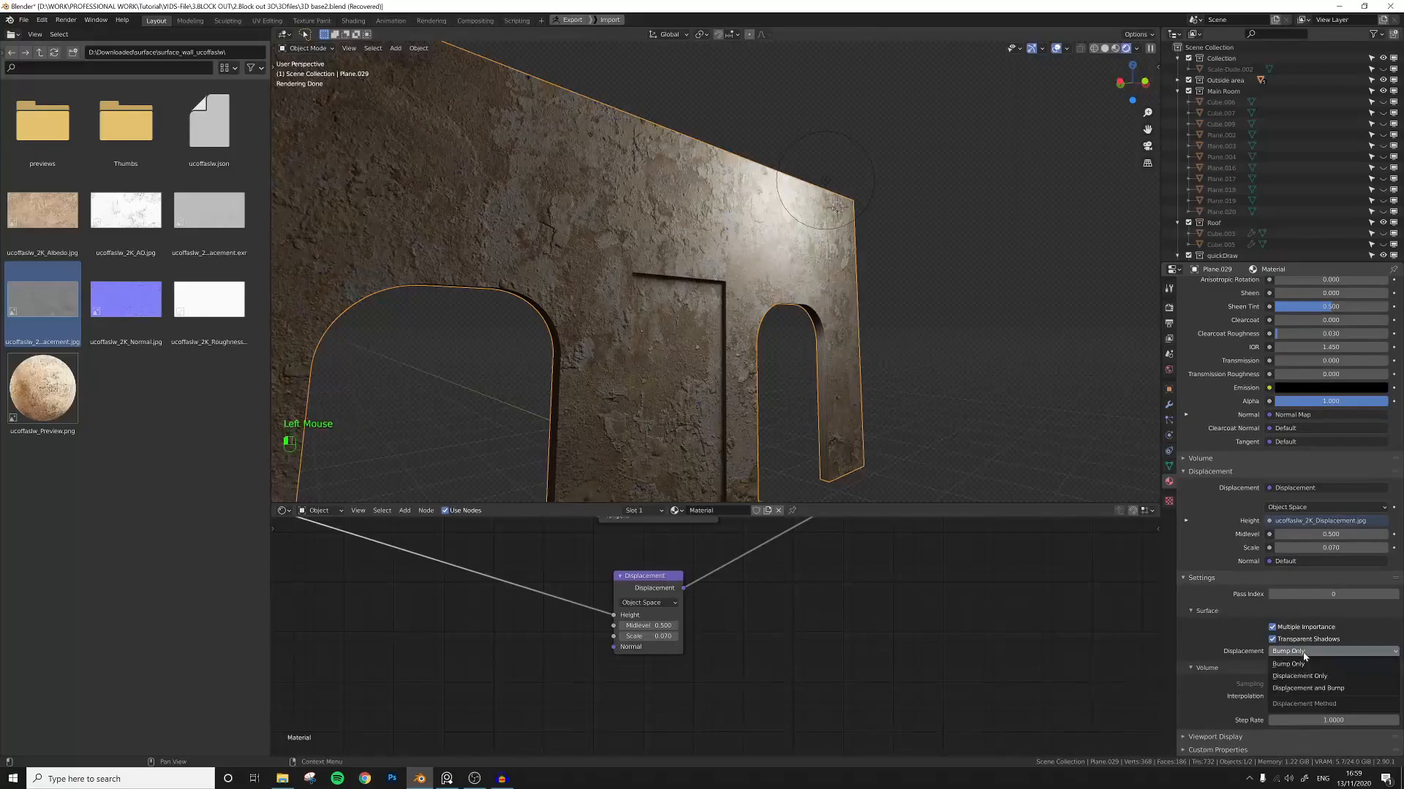
left_click(1342, 689)
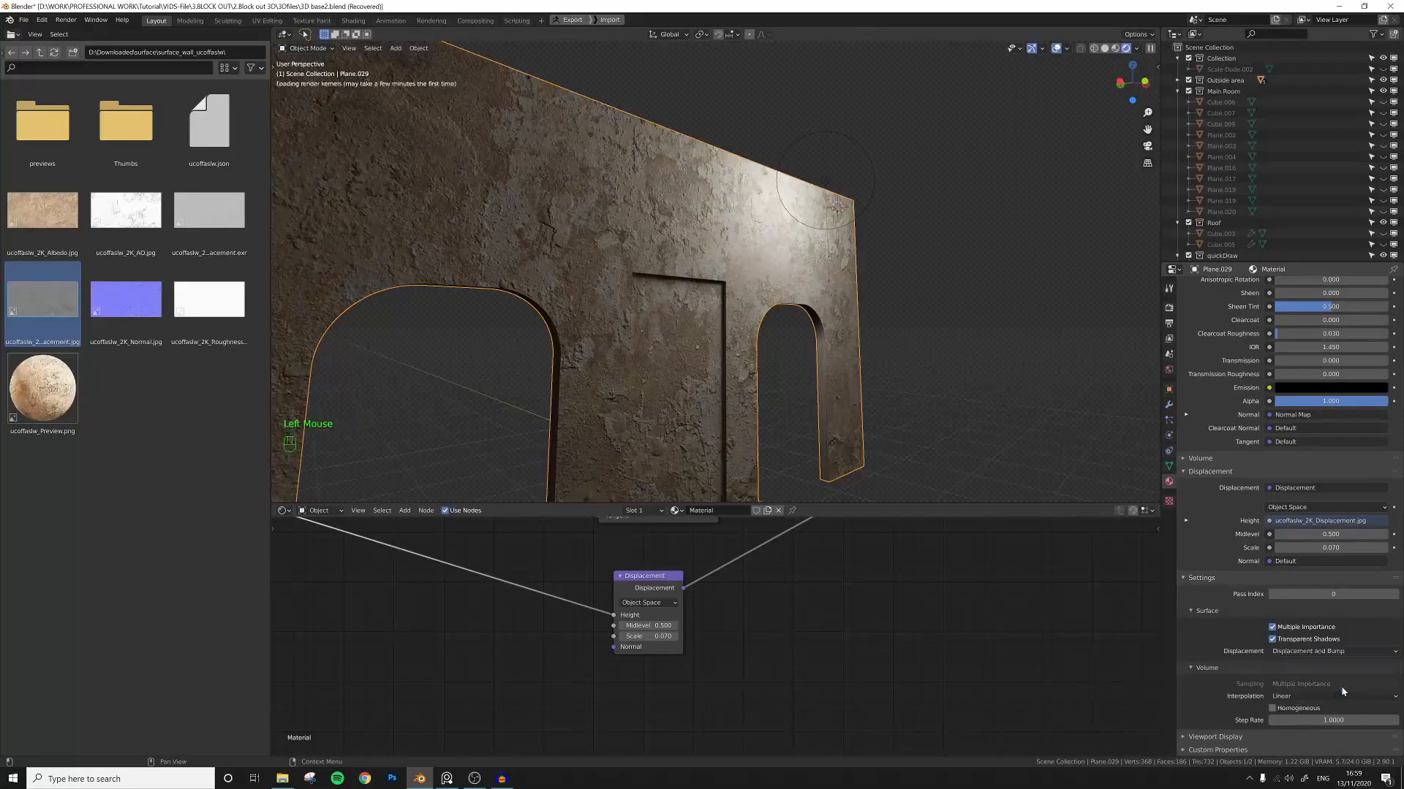
Orbit around the wall and pan the node tree to examine the displaced render result.
left_click(802, 398)
middle_click_drag(722, 383, 746, 410, "shift")
scroll(765, 396, "down", 1)
middle_click_drag(812, 597, 857, 664)
scroll(840, 618, "down", 6)
mouse_move(853, 580)
middle_mouse_down()
mouse_move(868, 611)
mouse_move(918, 634)
mouse_move(824, 614)
middle_mouse_up()
scroll(880, 599, "up", 2)
scroll(826, 617, "down", 1)
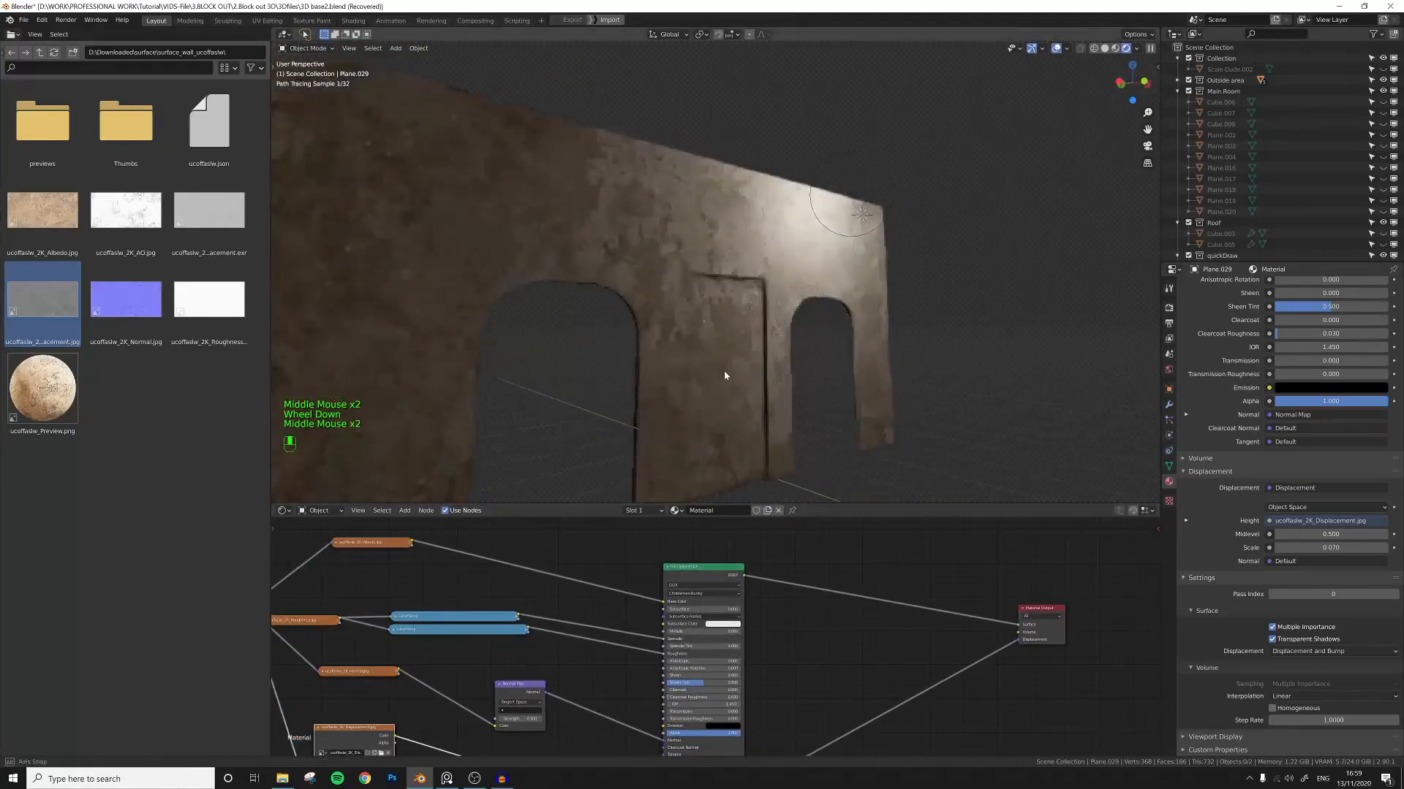
scroll(765, 374, "up", 2)
scroll(744, 374, "down", 2)
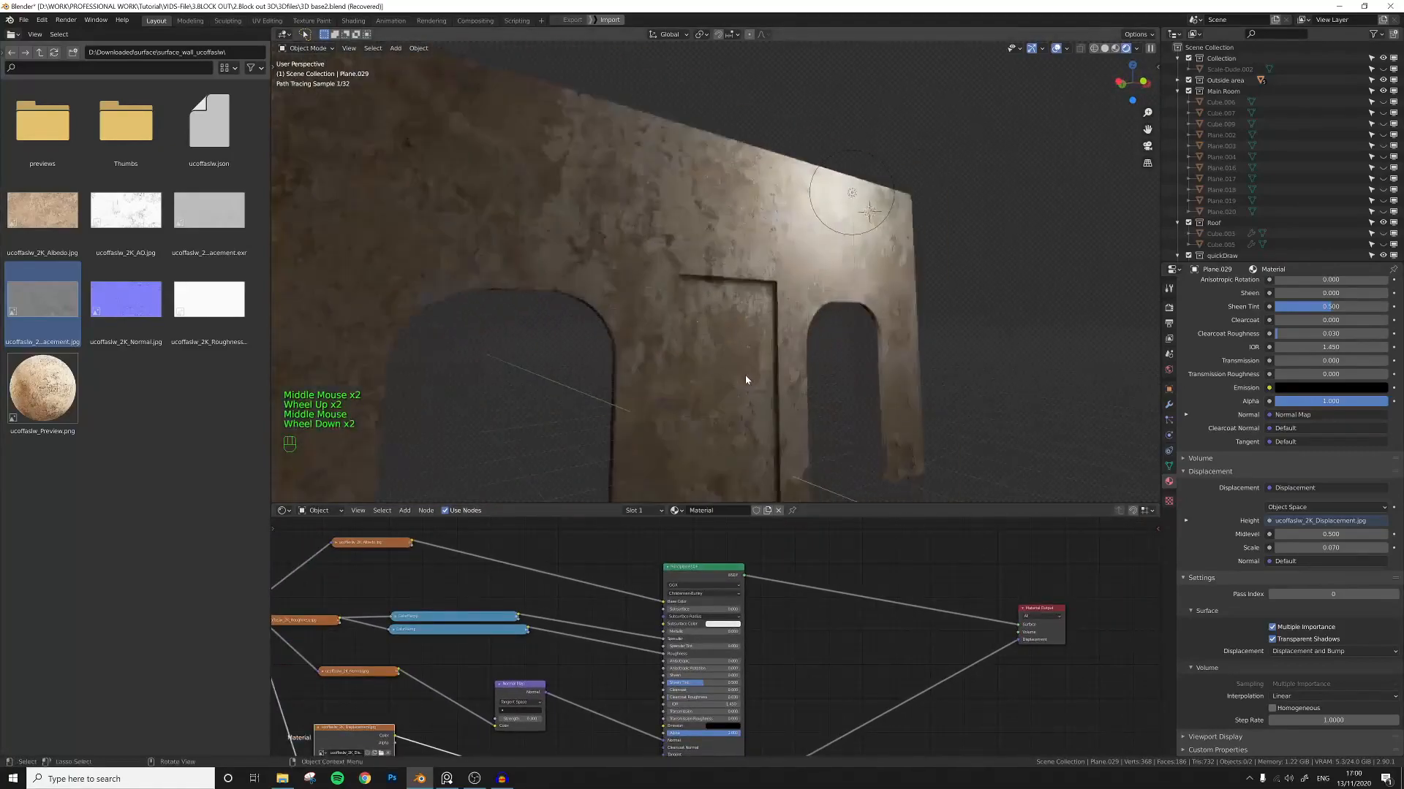